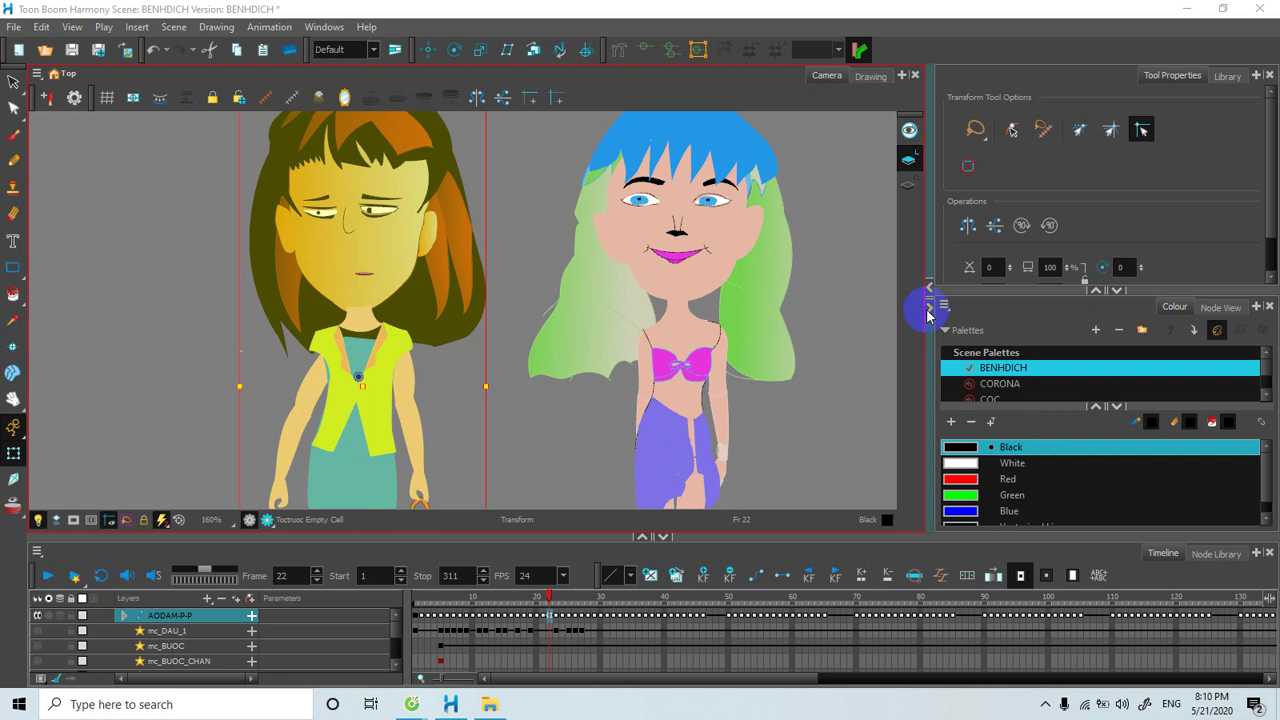
Hide the side panels, frame both characters in full in the camera view and clear the selection.
click(929, 290)
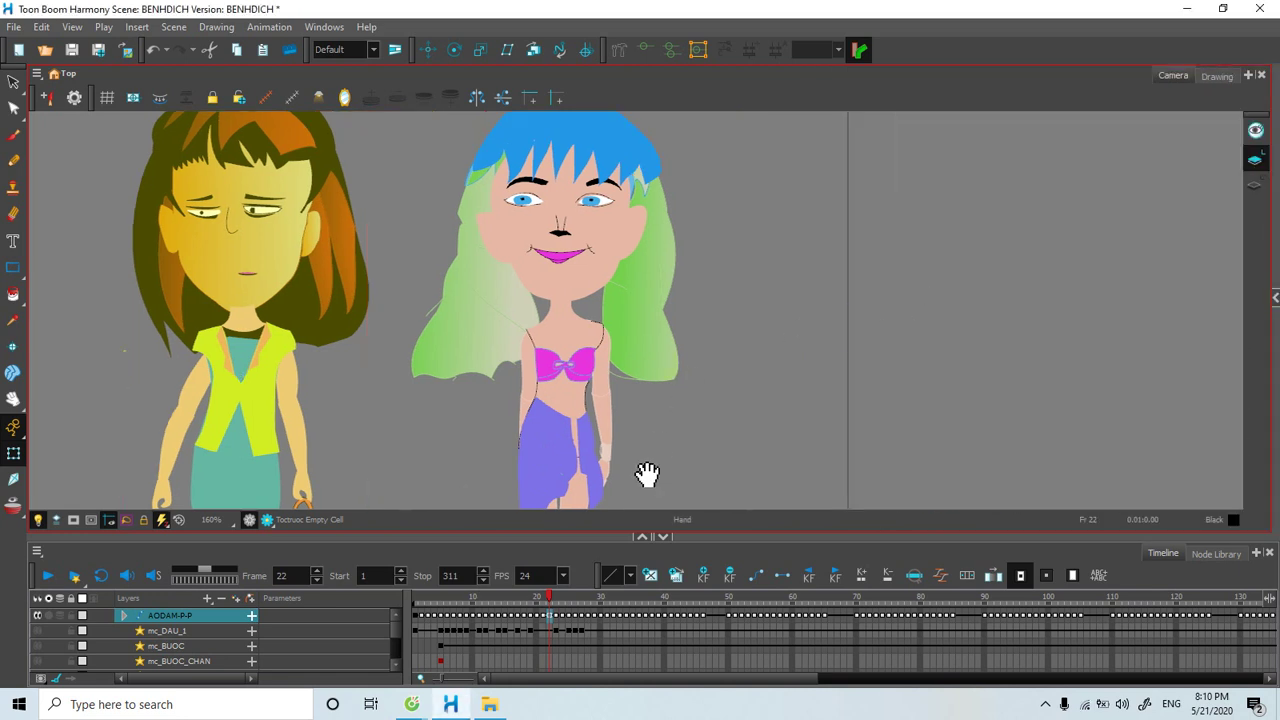
mouse_move(643, 471)
mouse_down()
mouse_move(729, 420)
mouse_move(737, 517)
mouse_move(712, 574)
mouse_up()
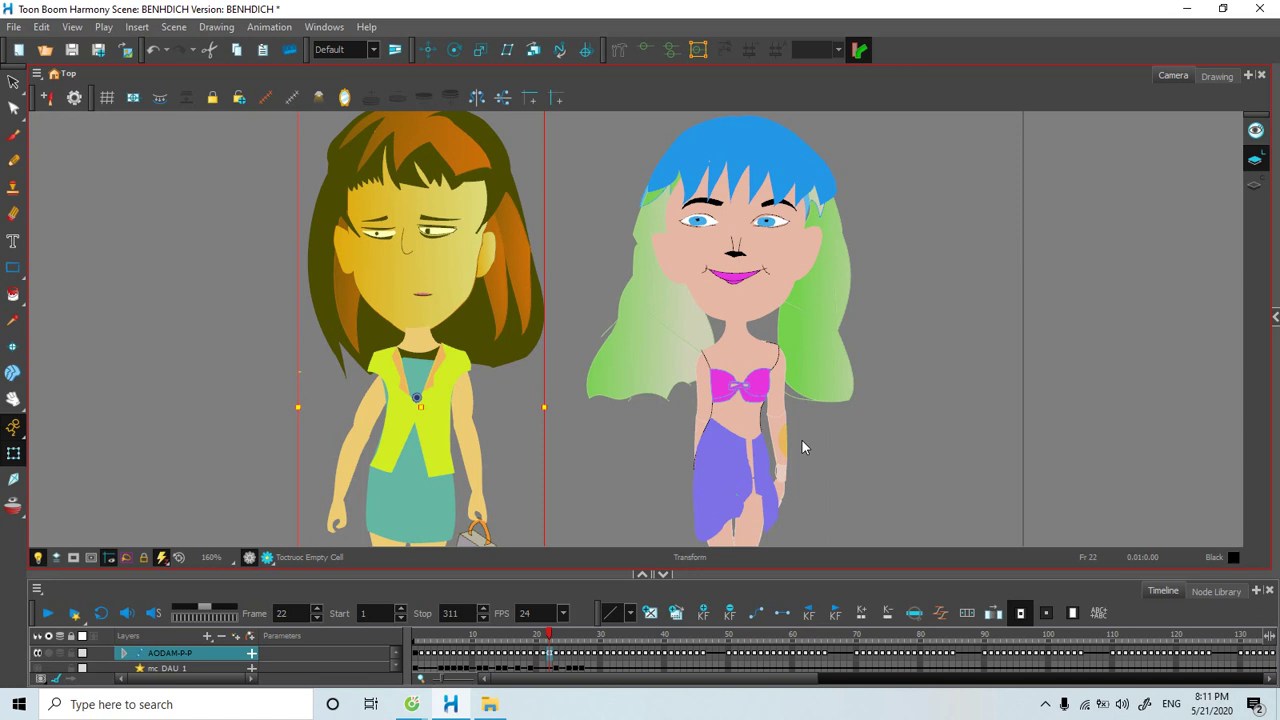
key(shift+z)
drag(714, 451, 669, 383)
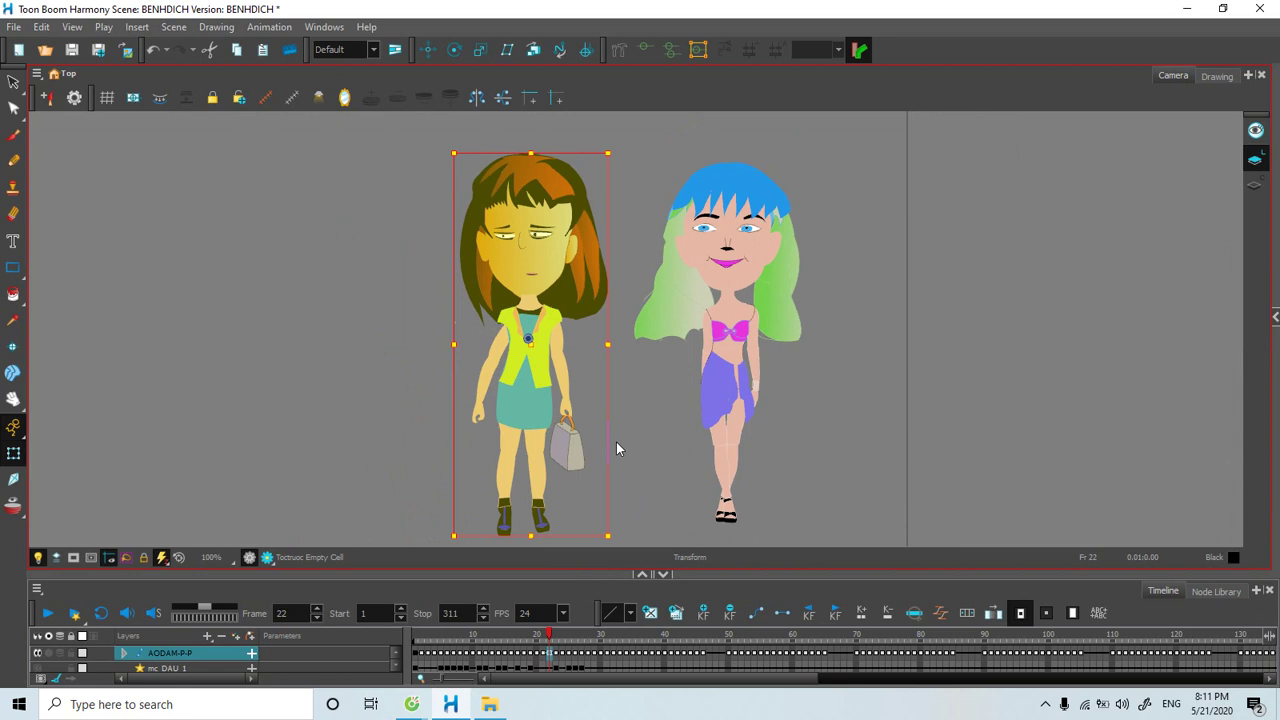
click(831, 402)
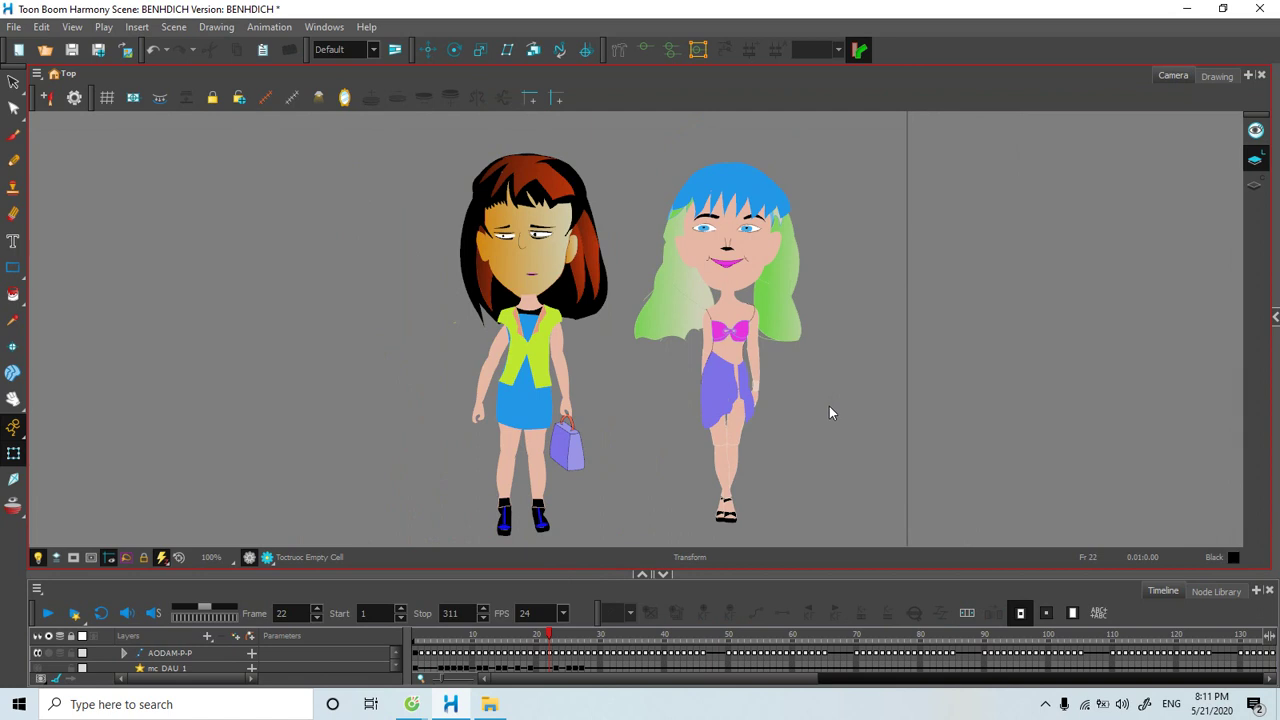
Scrub the animation to frame 18 and on to frame 20 to preview the characters' movement.
click(549, 636)
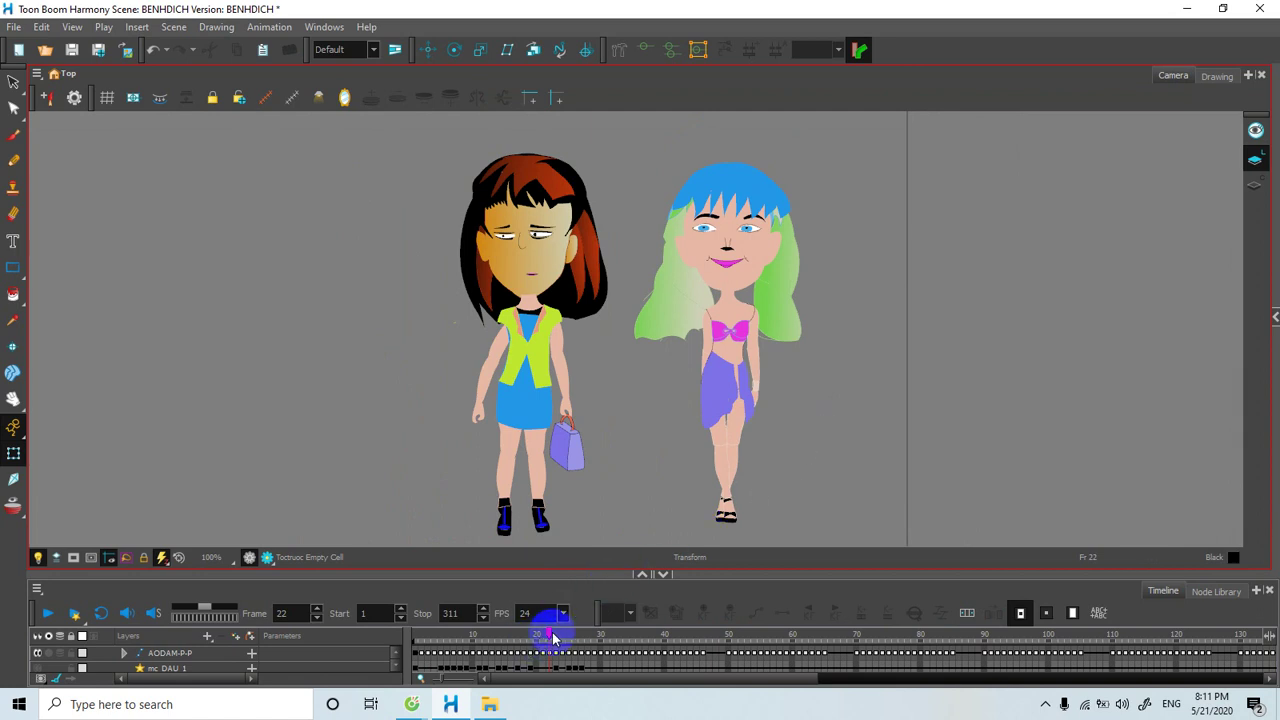
drag(550, 638, 523, 634)
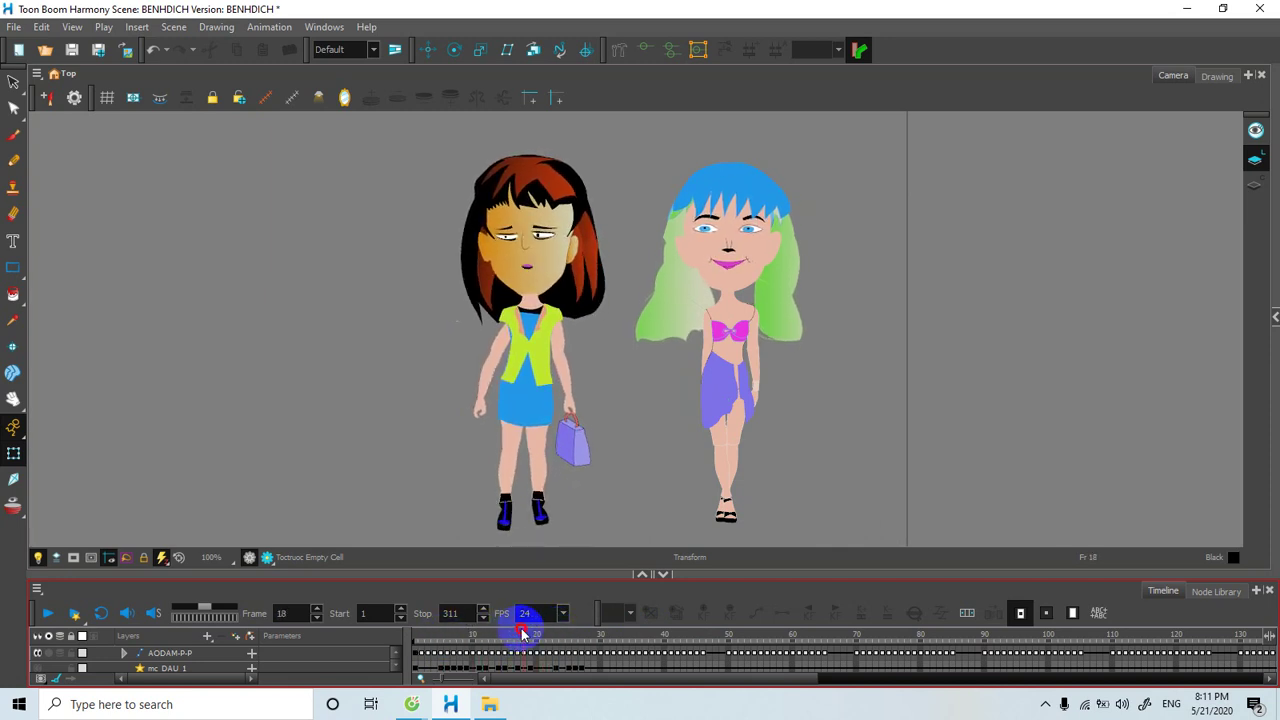
click(494, 665)
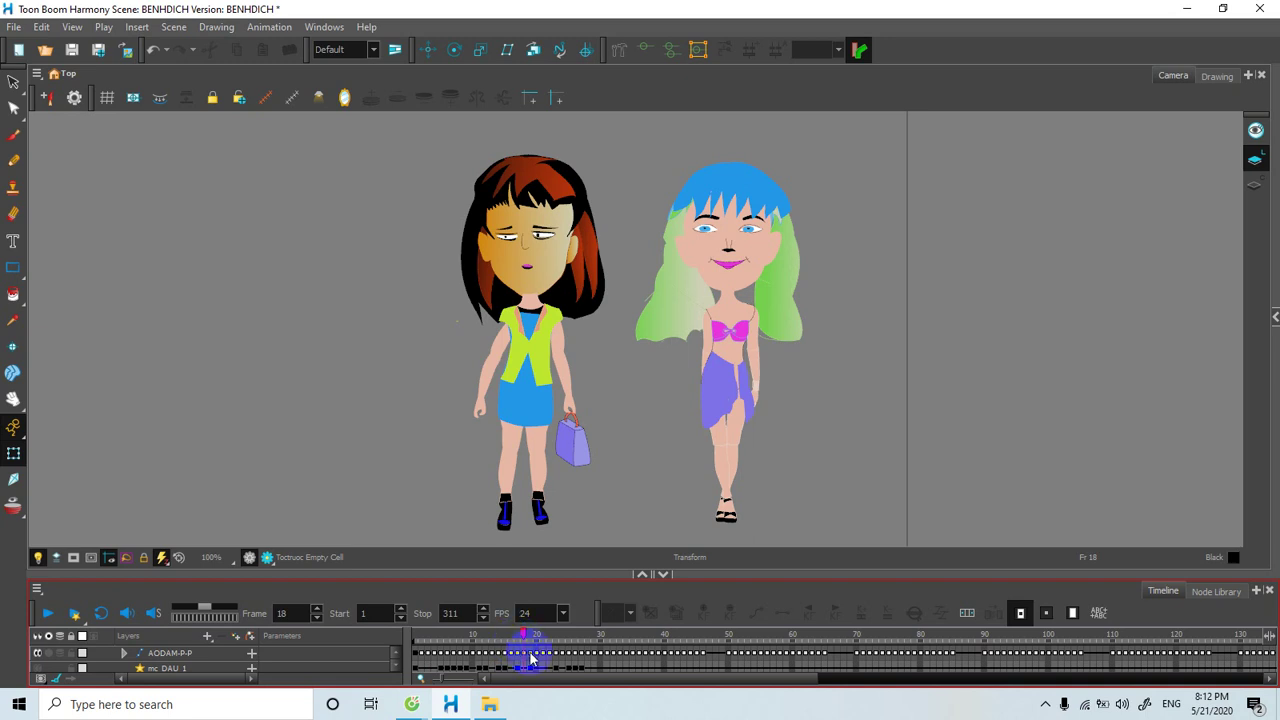
double_click(525, 613)
mouse_move(525, 637)
mouse_down()
mouse_move(414, 651)
mouse_move(557, 648)
mouse_move(470, 662)
mouse_move(600, 649)
mouse_move(538, 655)
mouse_up()
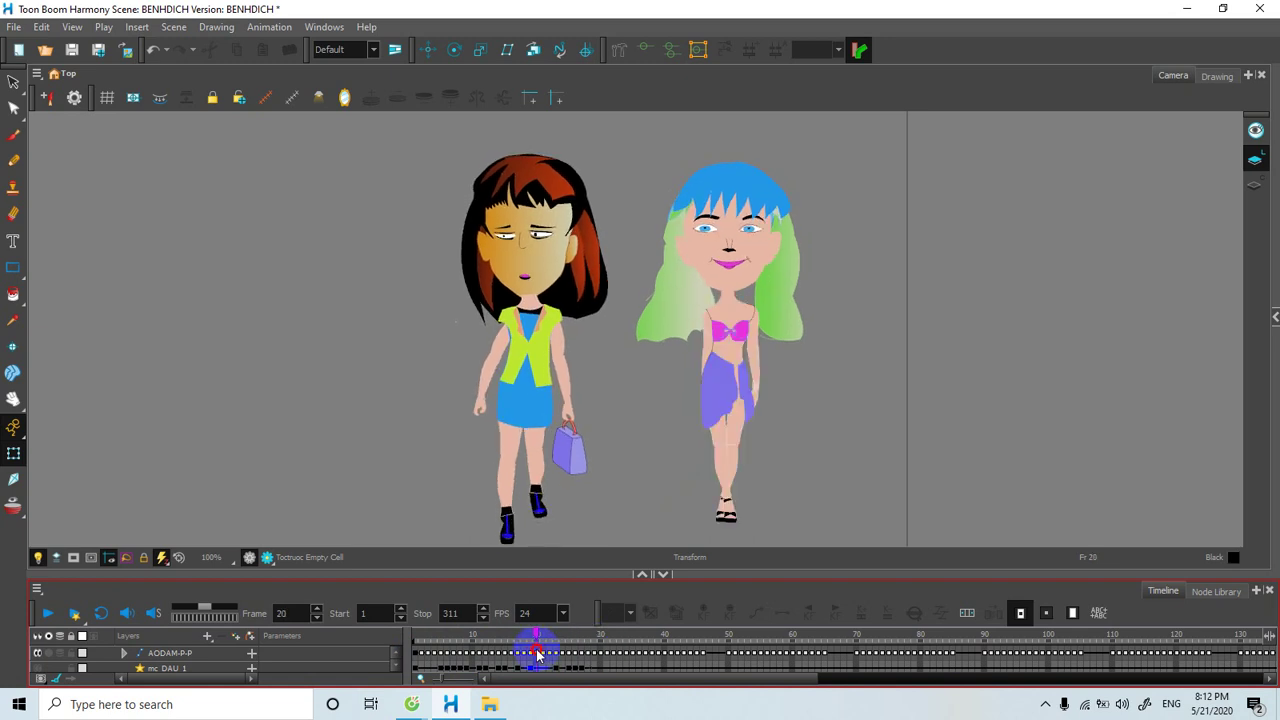
Zoom in on the two characters and enlarge the timeline area to show more layers.
scroll(571, 462, up, 2)
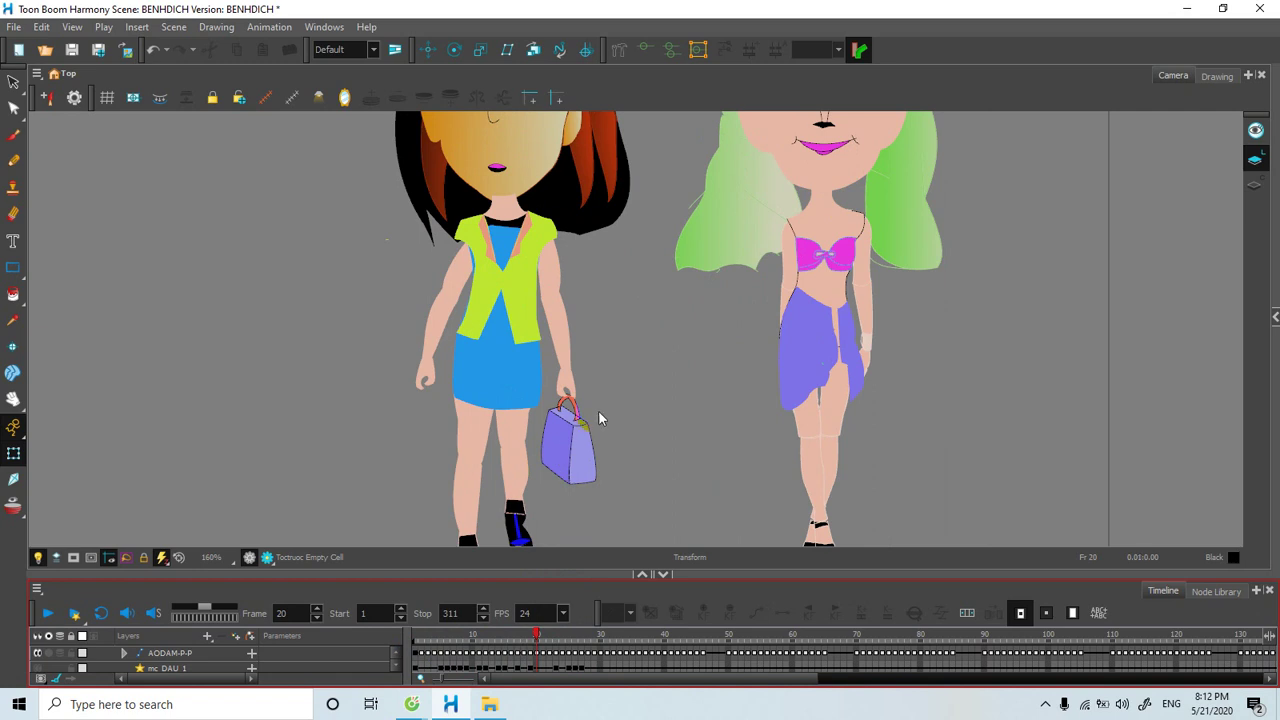
key(space)
drag(620, 389, 618, 480)
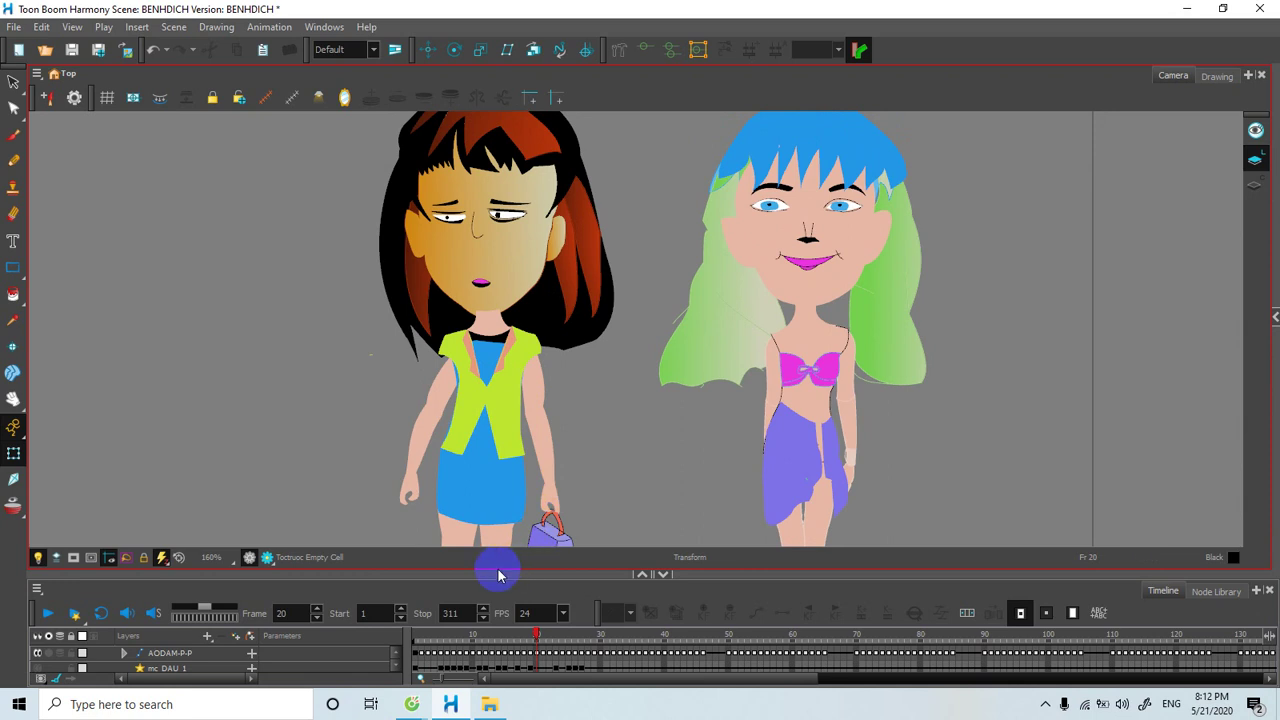
drag(496, 573, 508, 538)
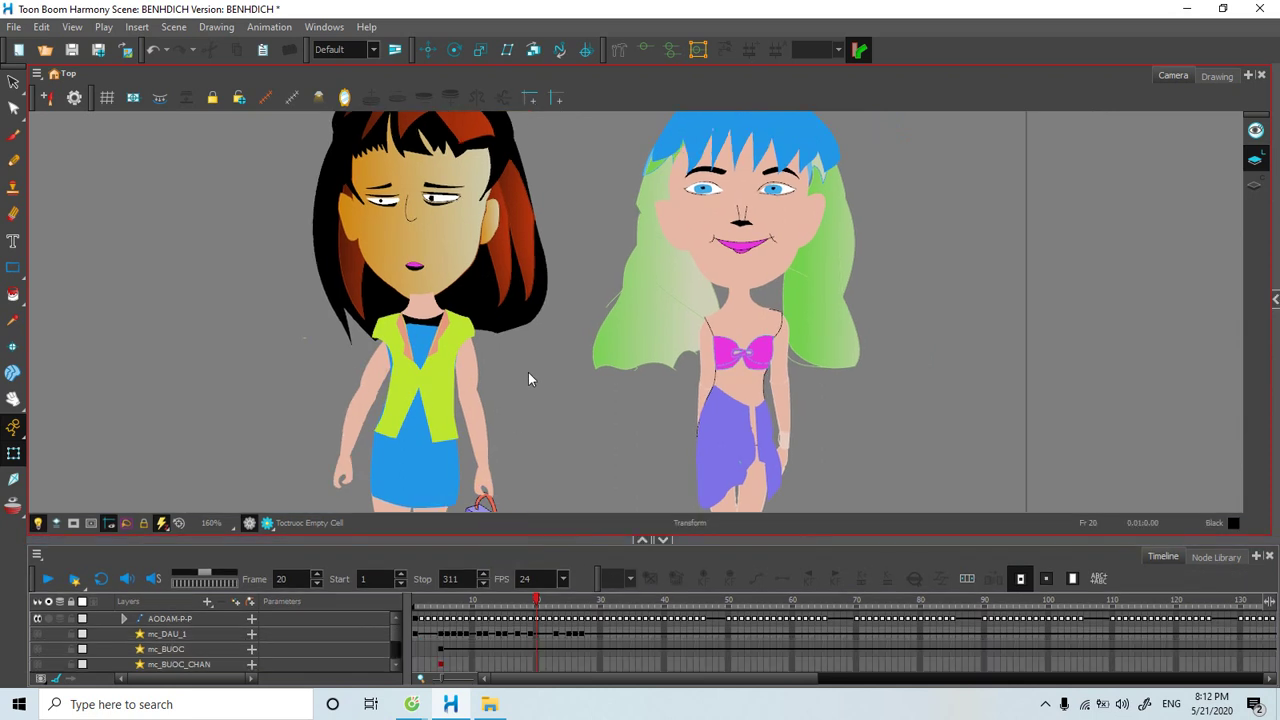
drag(423, 591, 408, 597)
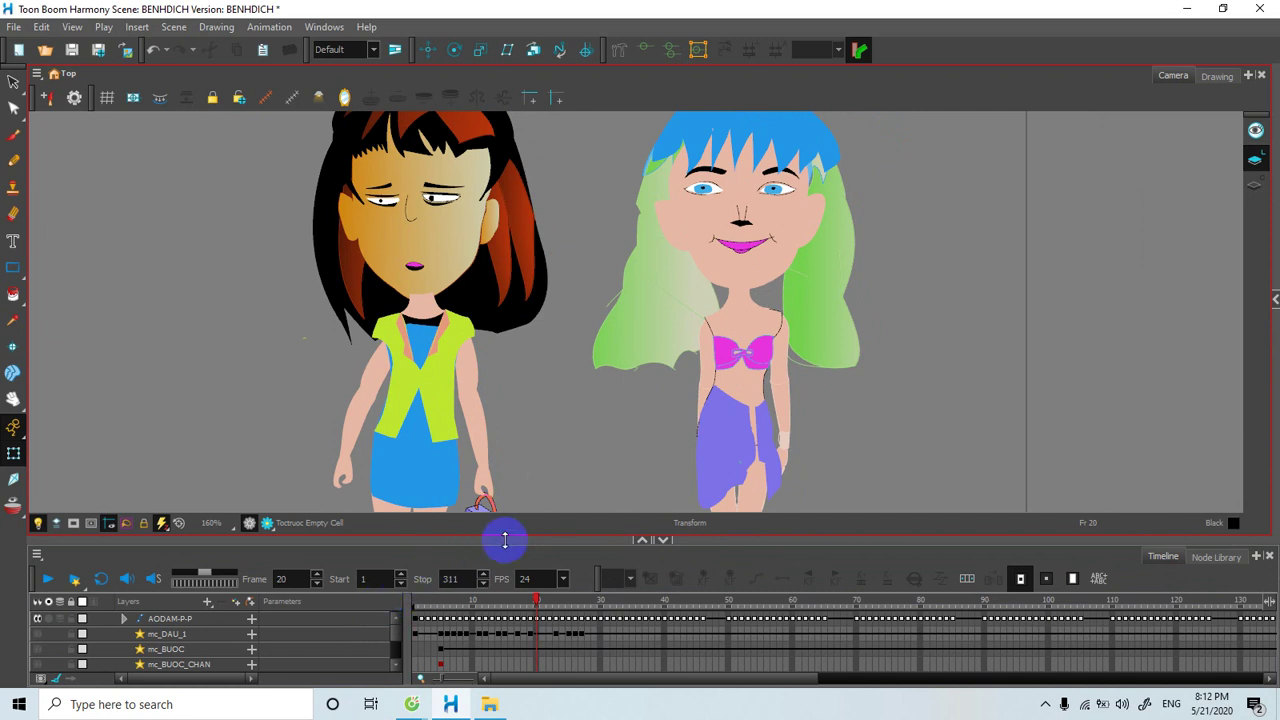
Scrub the animation back to frame 2 and enlarge the timeline area to show layers down to Body_chihai-P.
click(529, 603)
drag(529, 605, 423, 605)
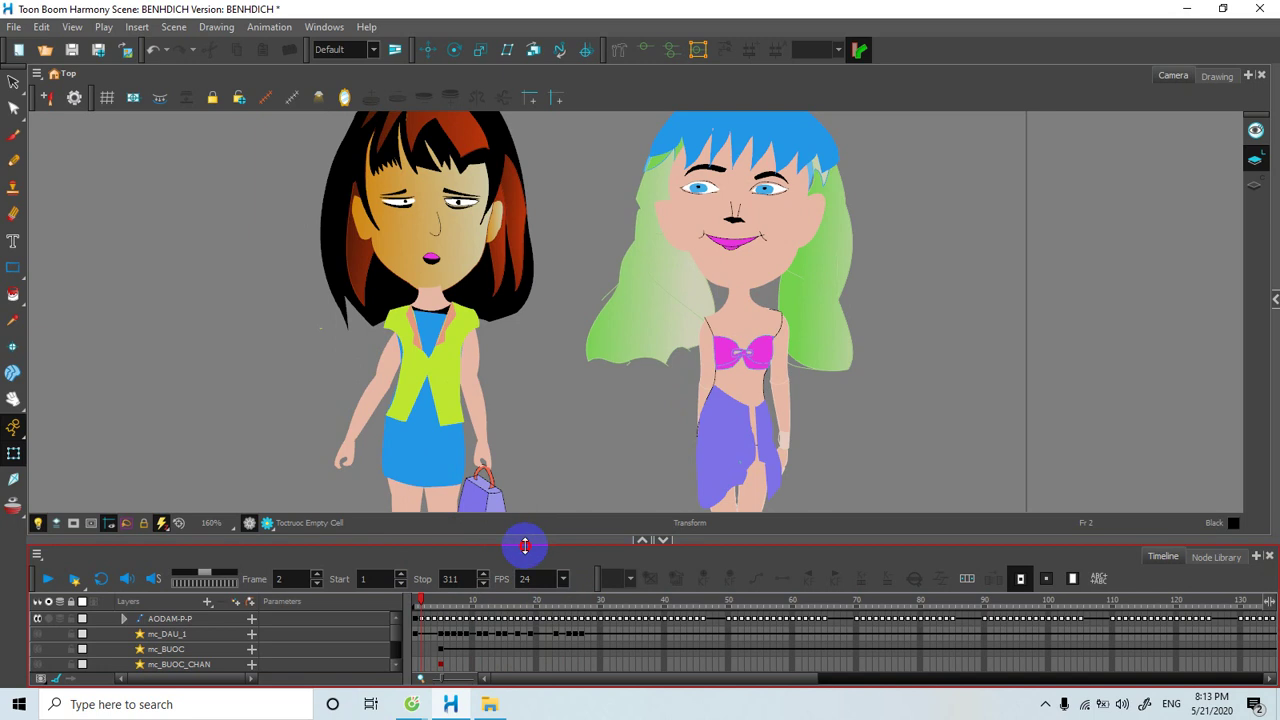
drag(525, 545, 525, 584)
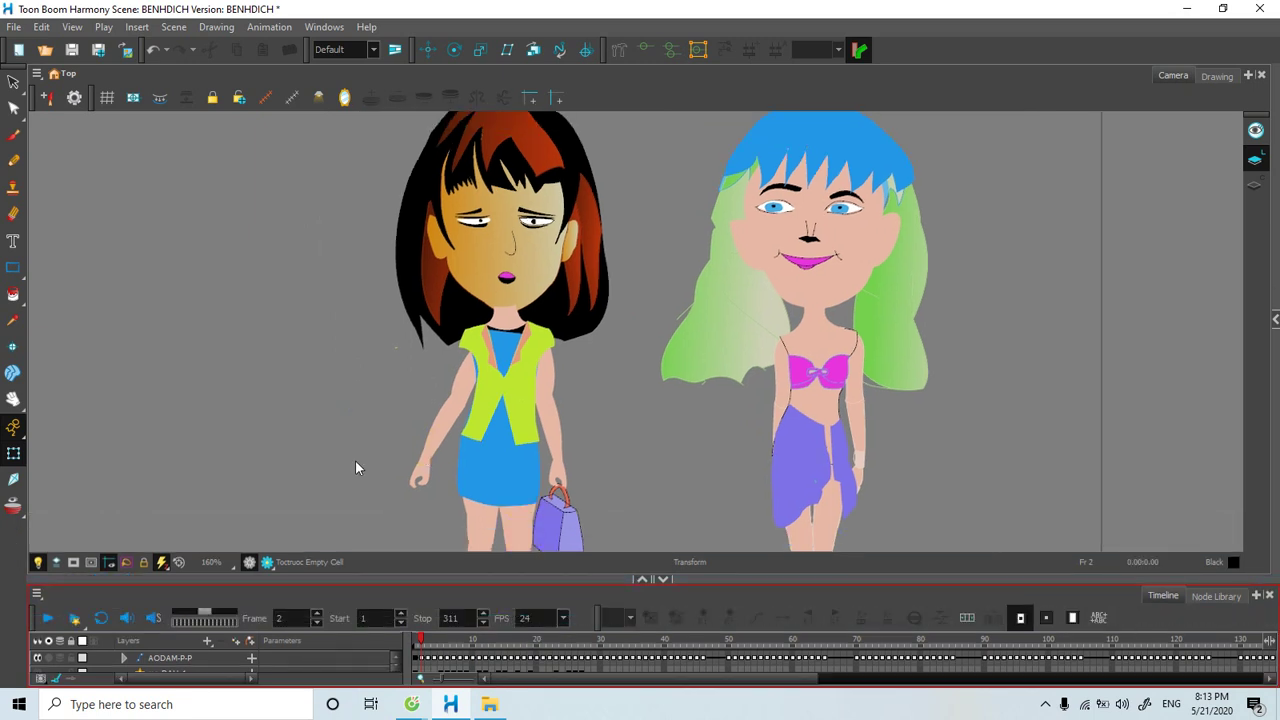
drag(443, 578, 443, 510)
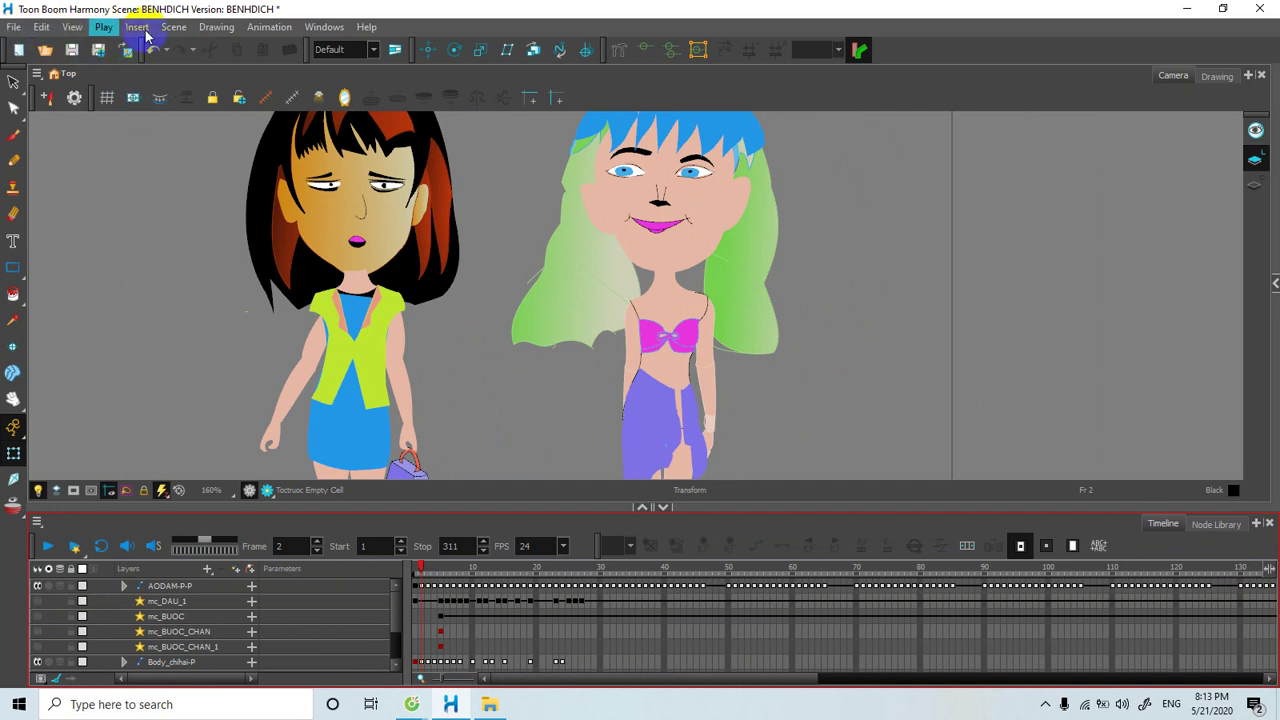
Examine the available commands for saving, importing, exporting, editing and view display.
click(18, 28)
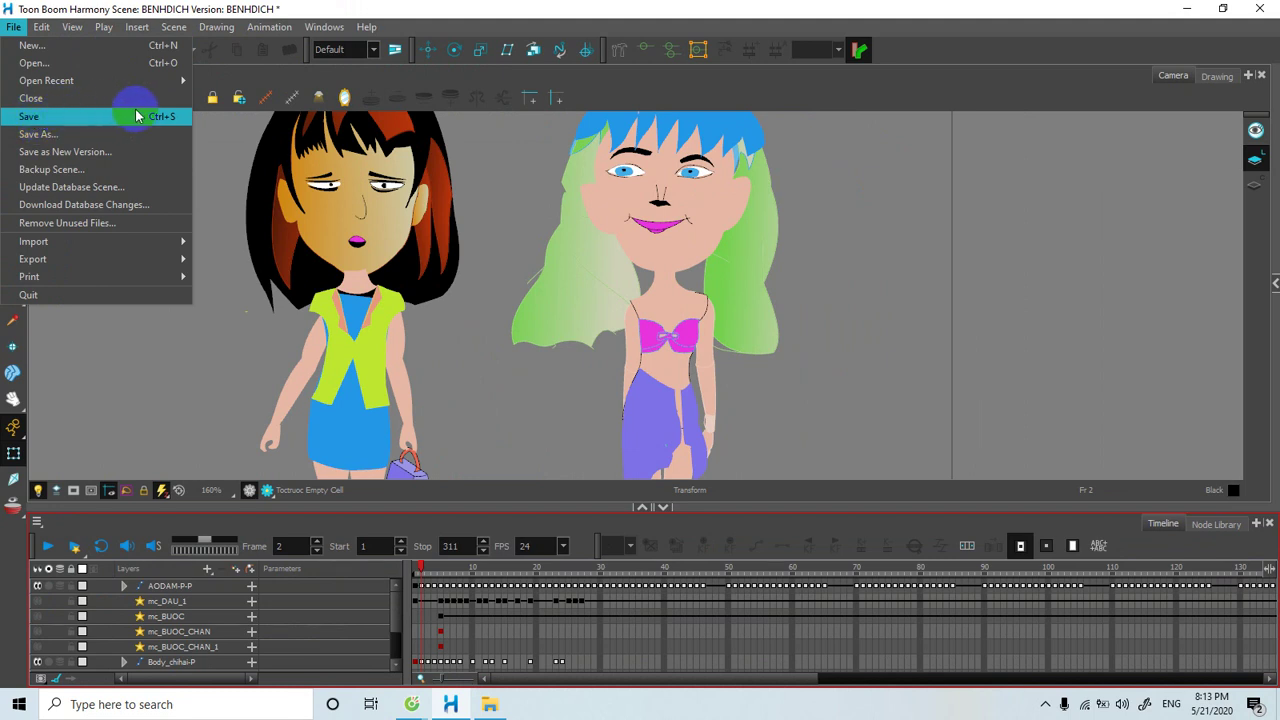
click(63, 138)
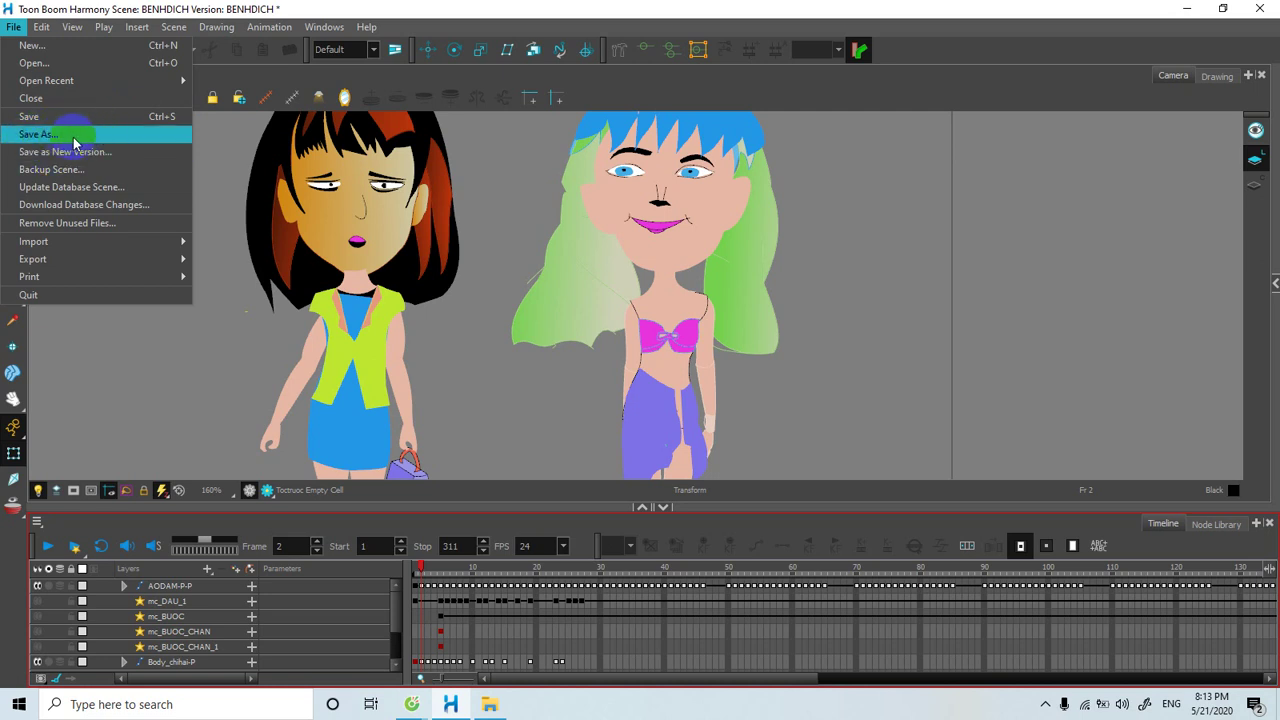
click(136, 144)
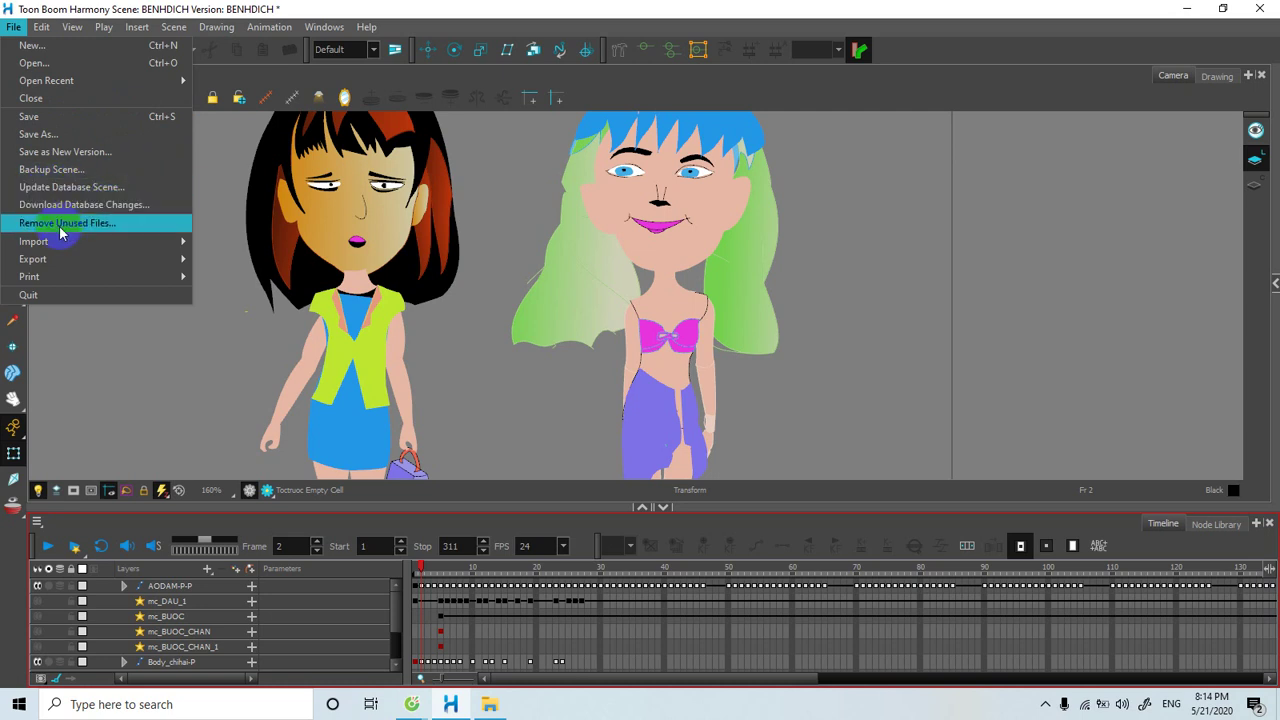
mouse_move(105, 243)
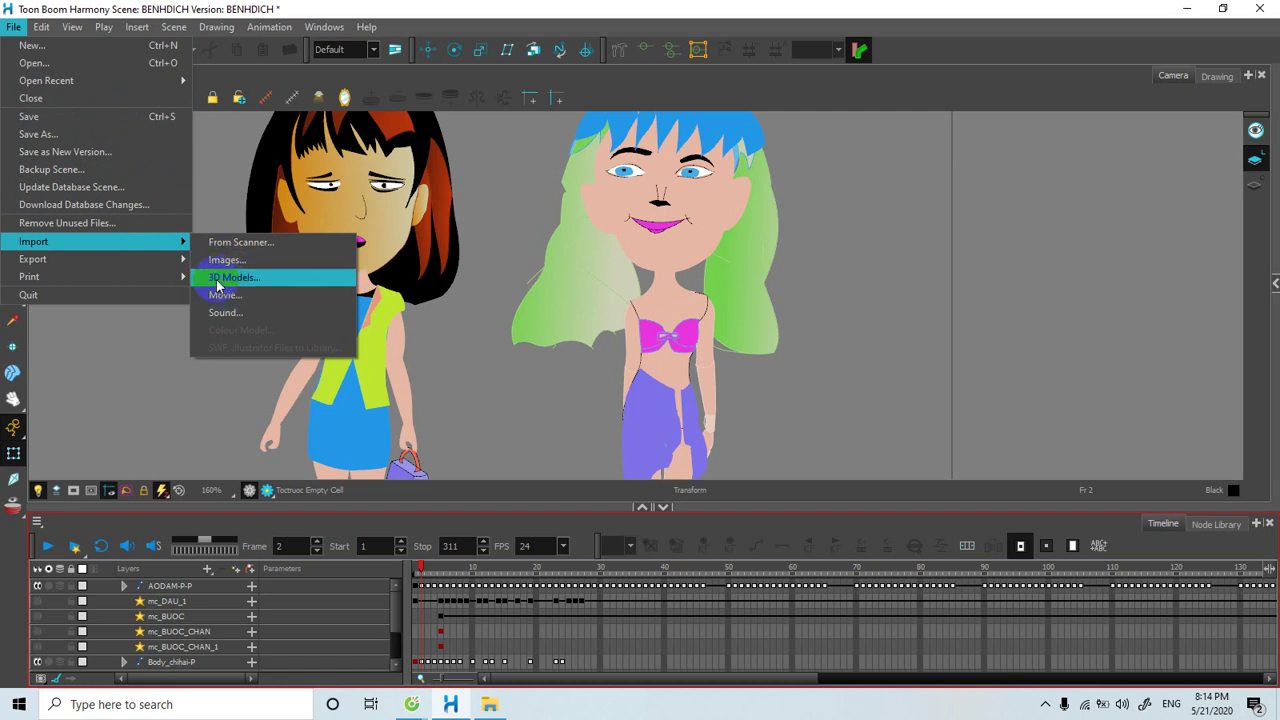
mouse_move(74, 259)
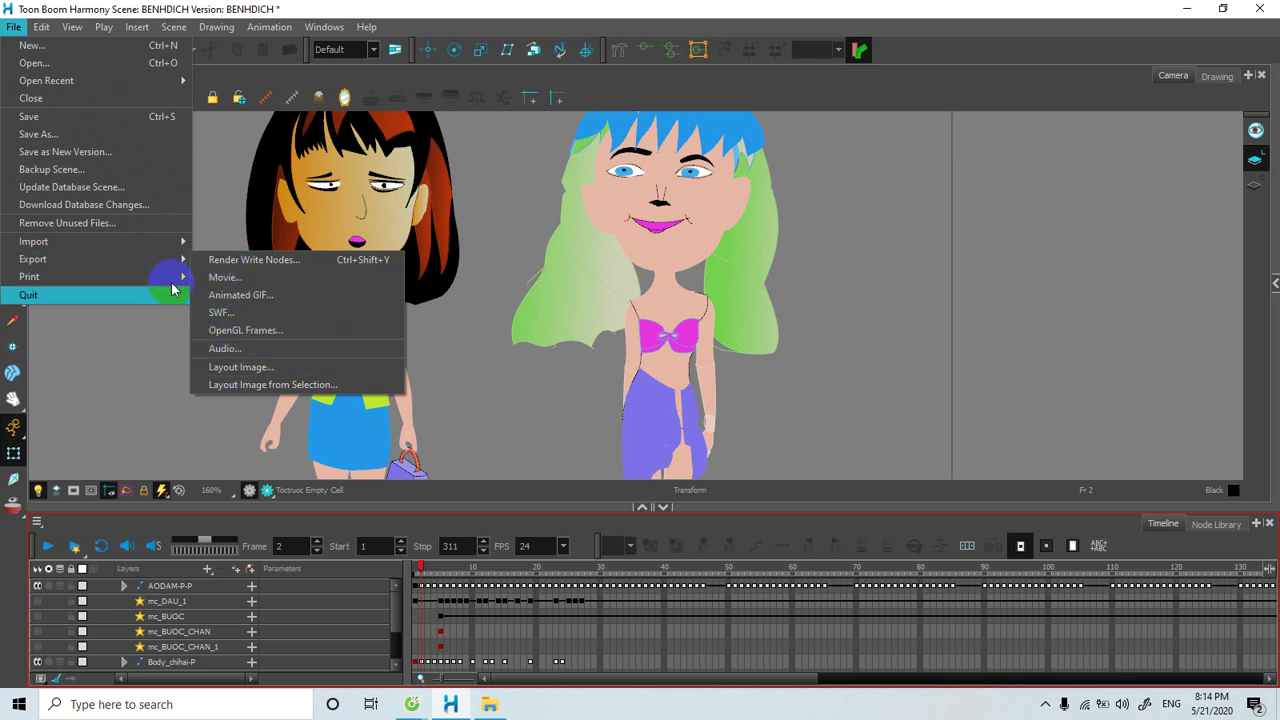
mouse_move(160, 286)
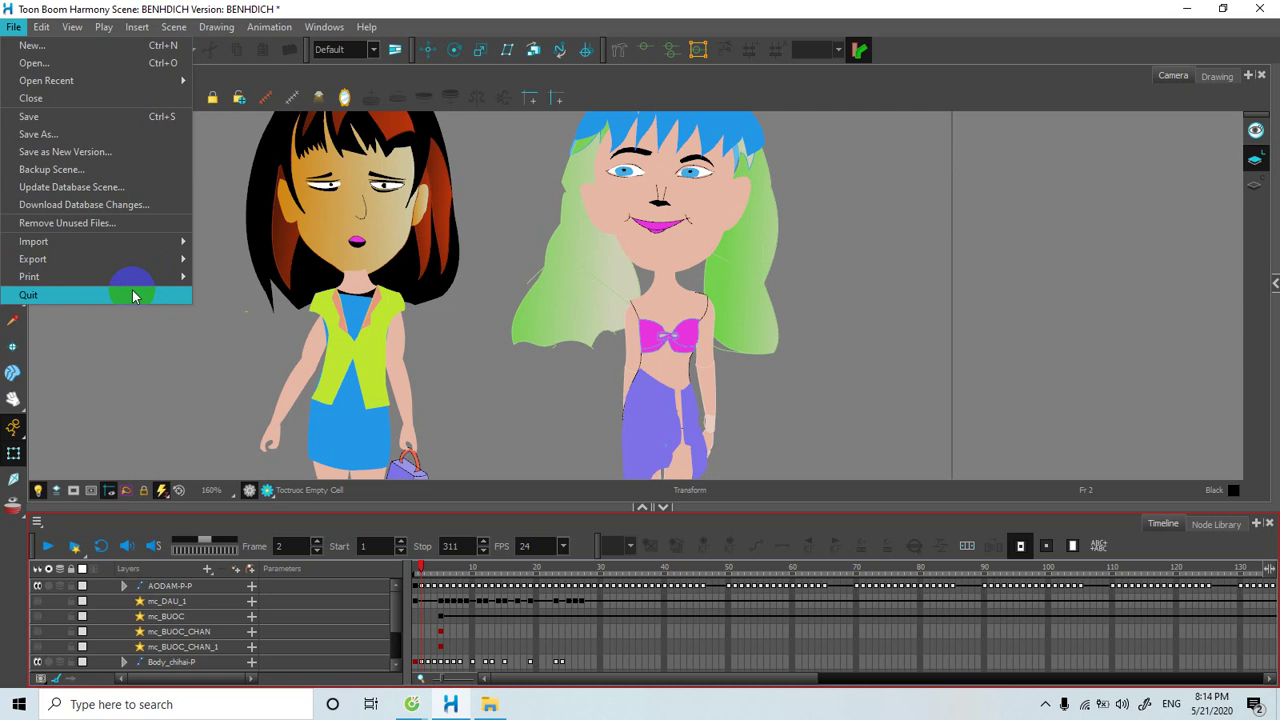
mouse_move(42, 28)
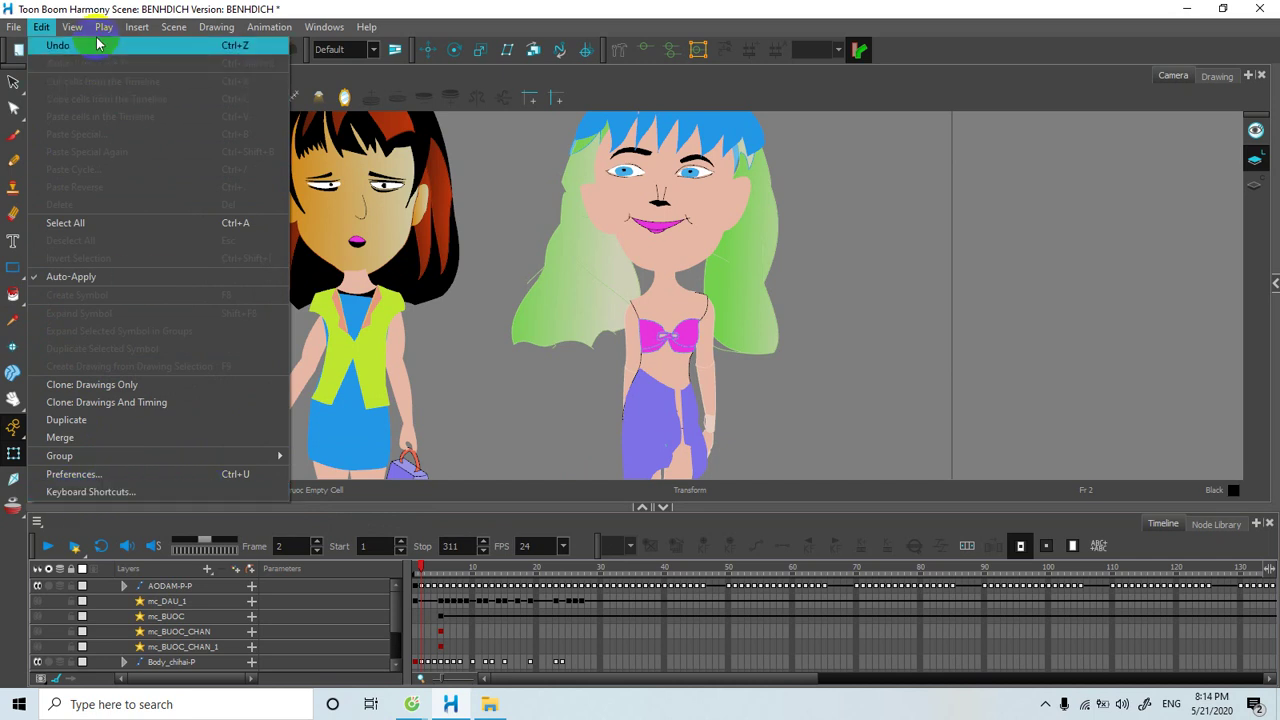
mouse_move(88, 284)
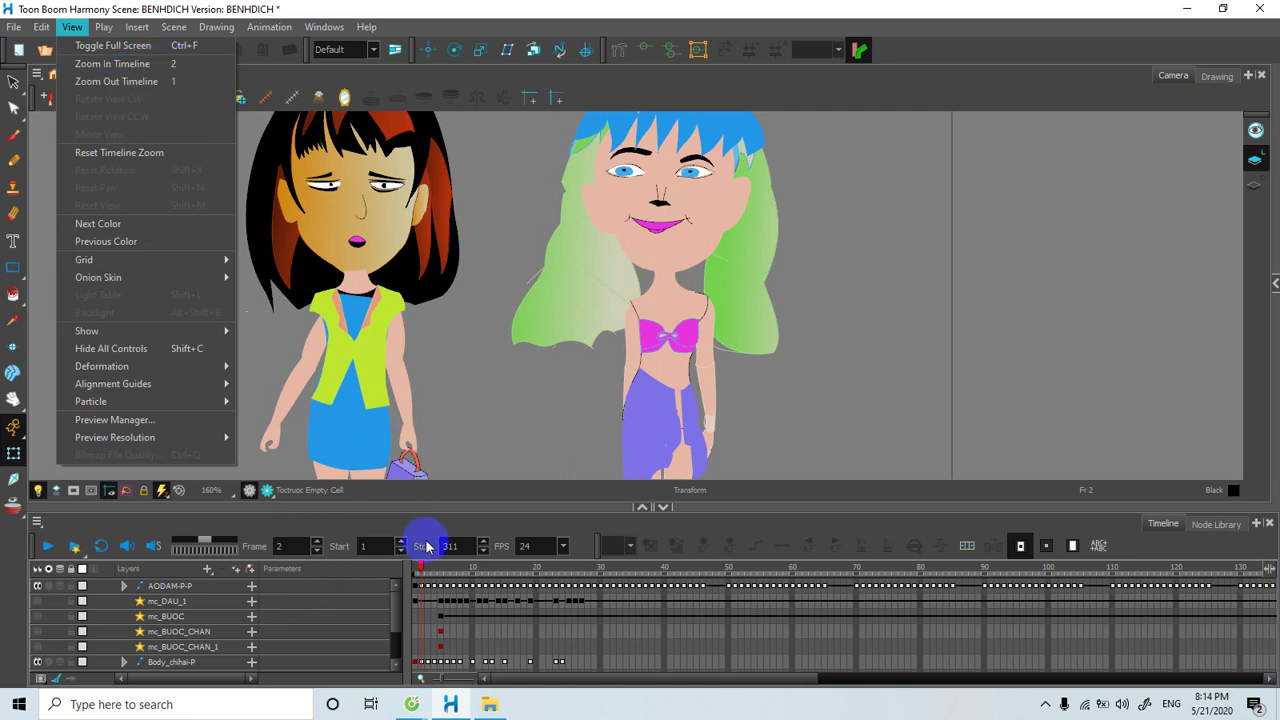
Return the playhead to frame 1 and examine the playback, drawing, animation, workspace window and help commands.
mouse_move(420, 570)
mouse_down()
mouse_move(508, 560)
mouse_move(420, 565)
mouse_move(491, 549)
mouse_move(457, 546)
mouse_move(415, 565)
mouse_up()
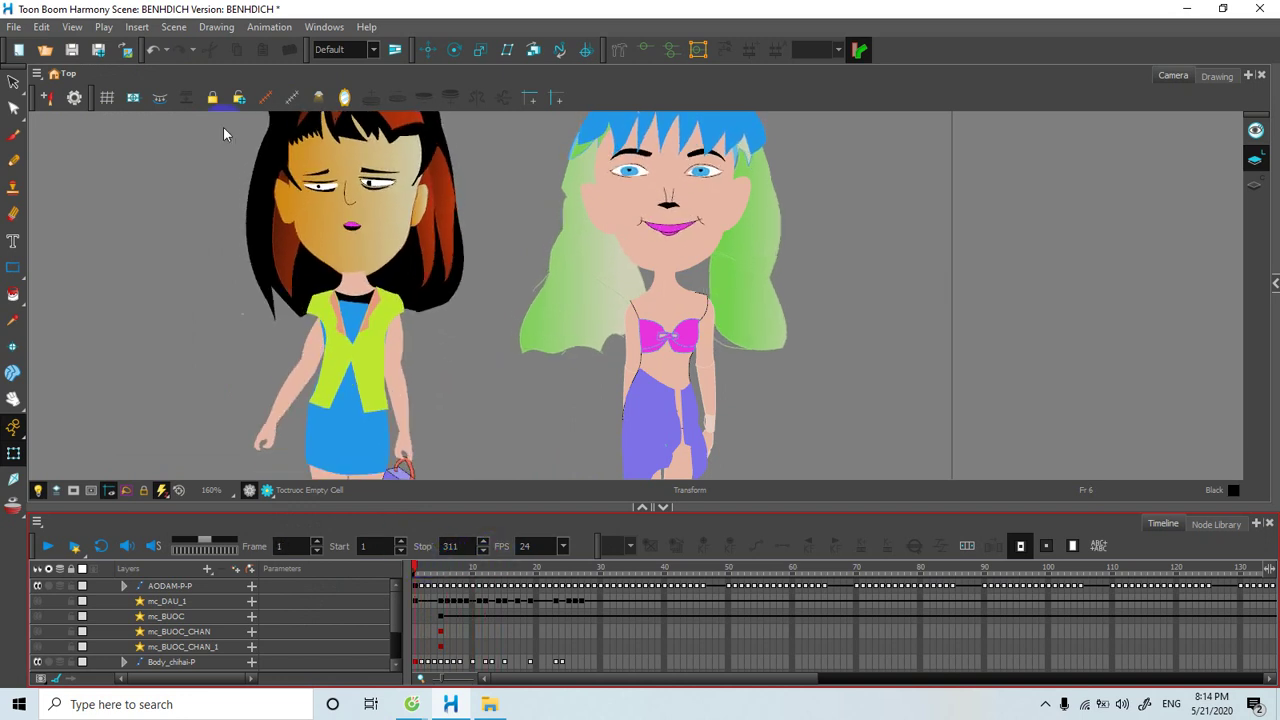
click(130, 28)
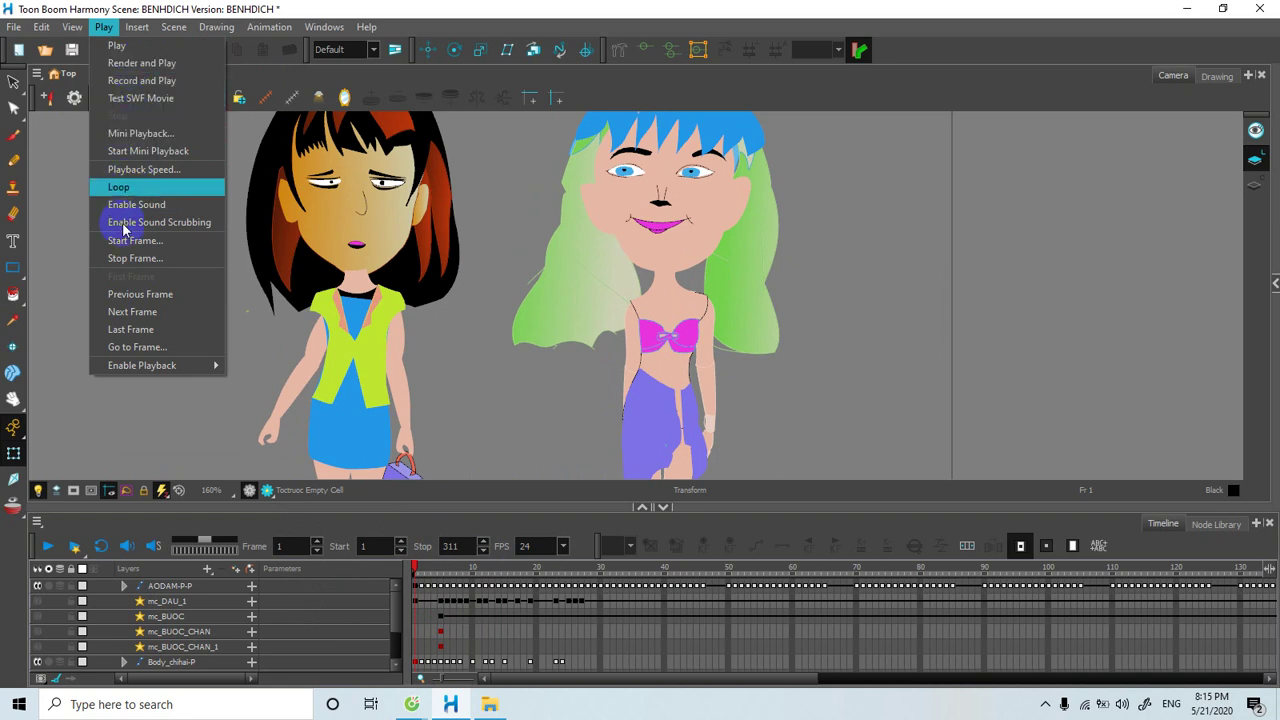
mouse_move(137, 27)
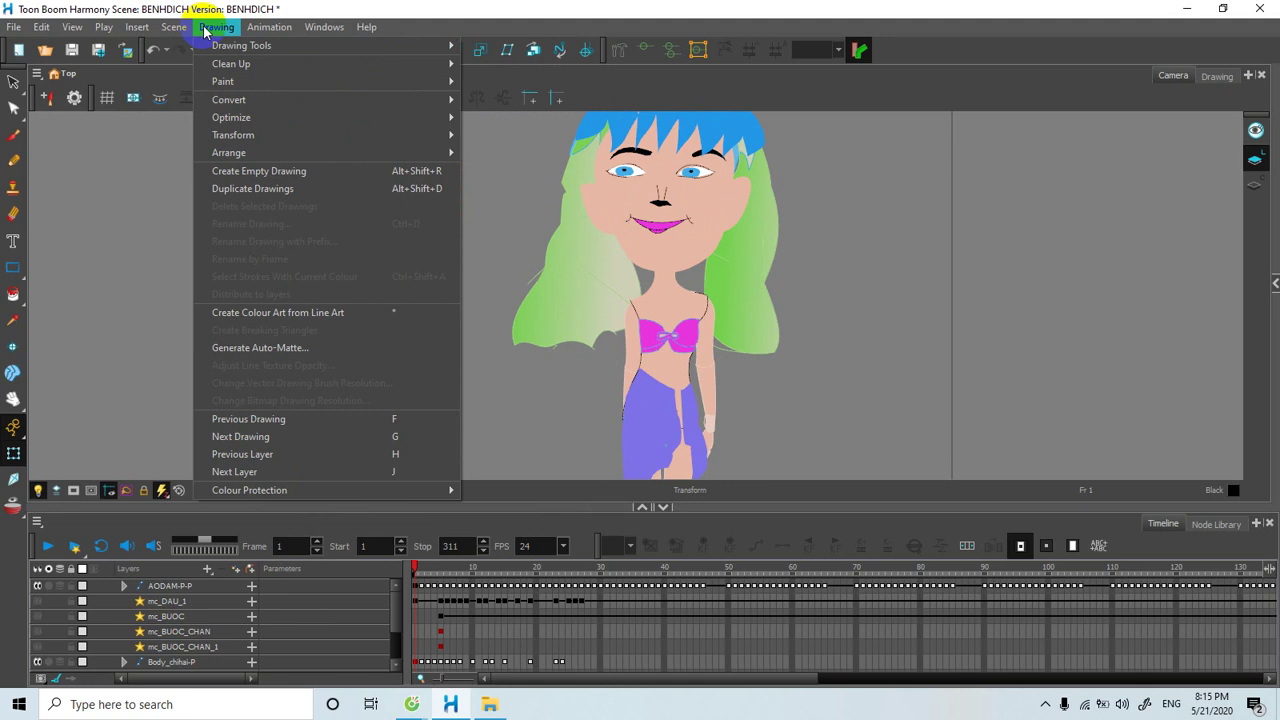
click(268, 28)
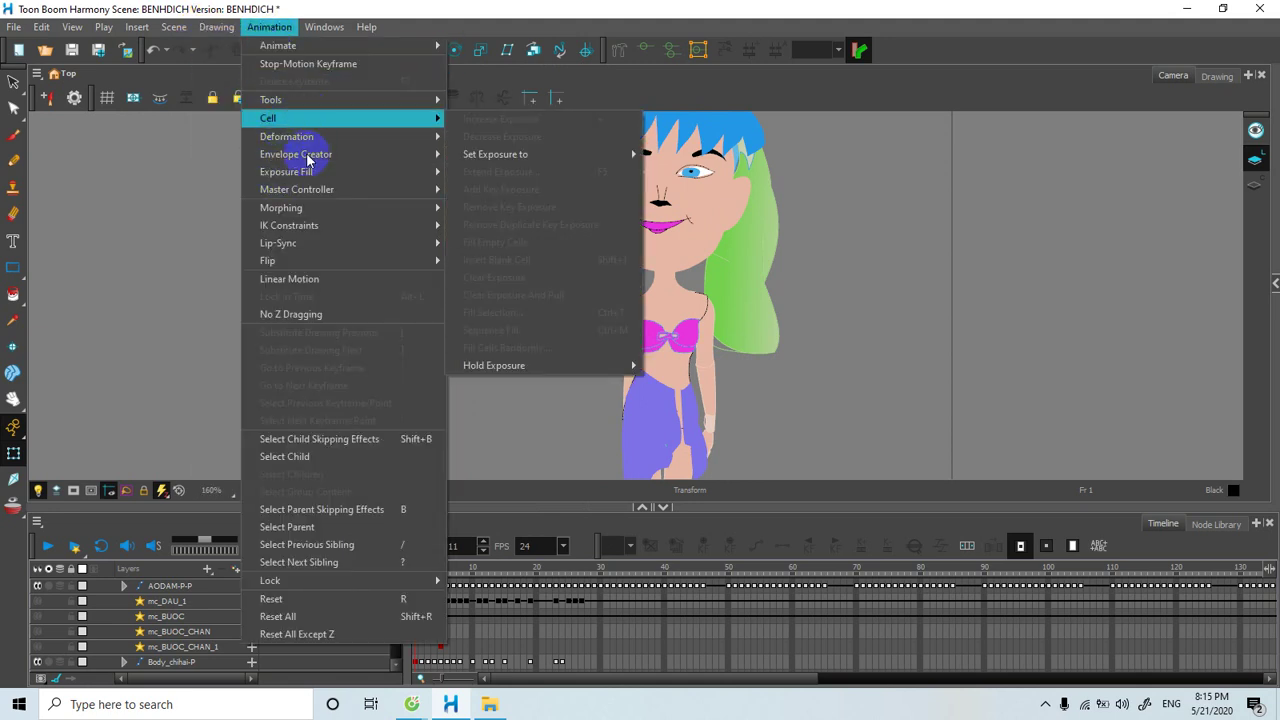
mouse_move(280, 138)
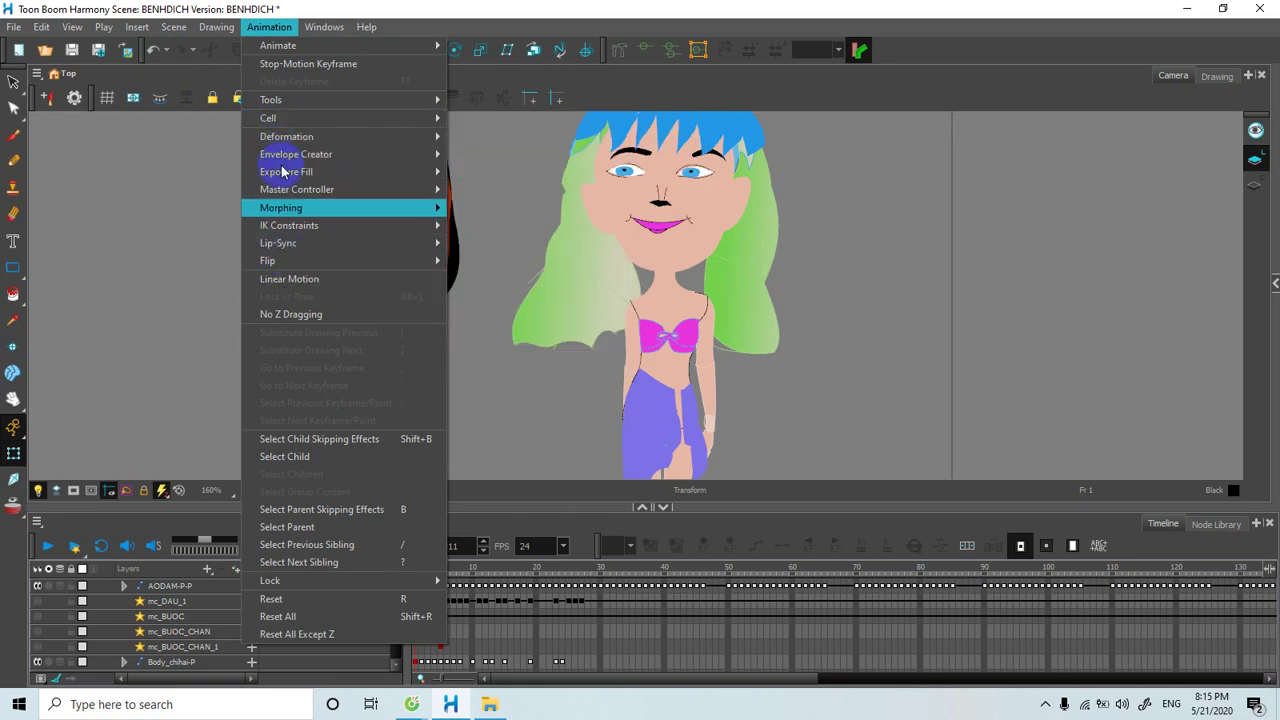
mouse_move(324, 27)
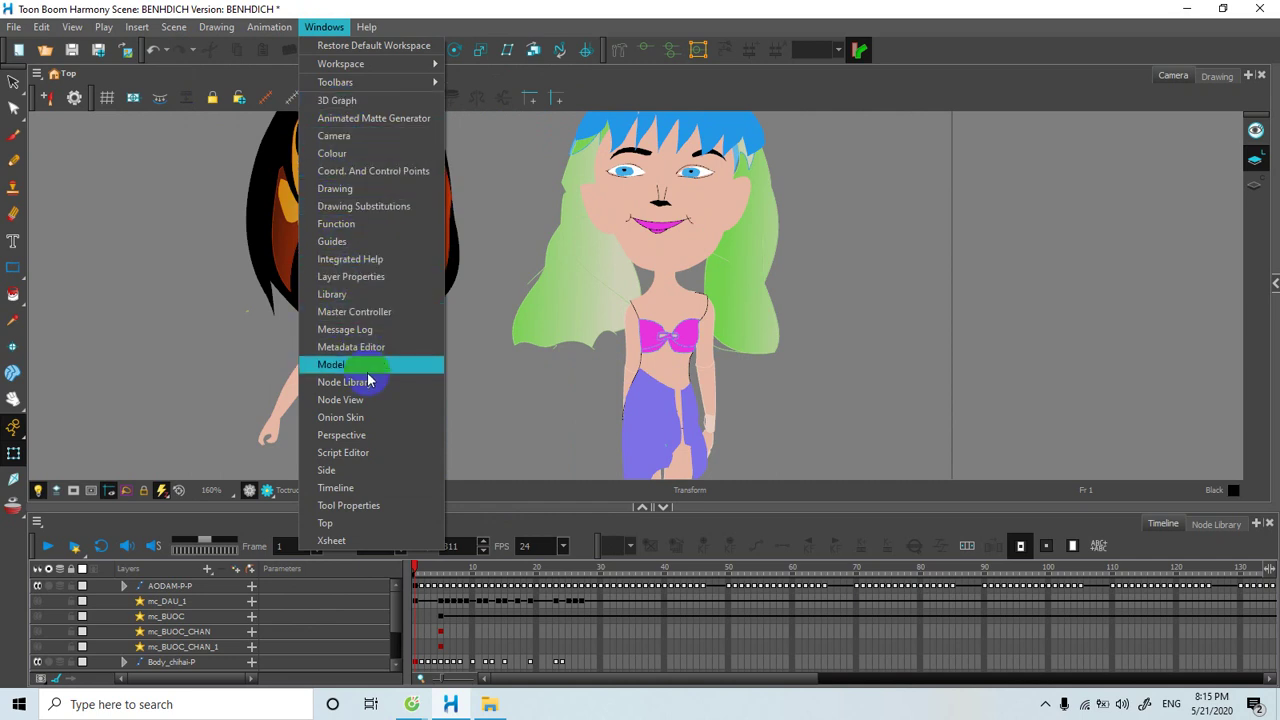
mouse_move(345, 68)
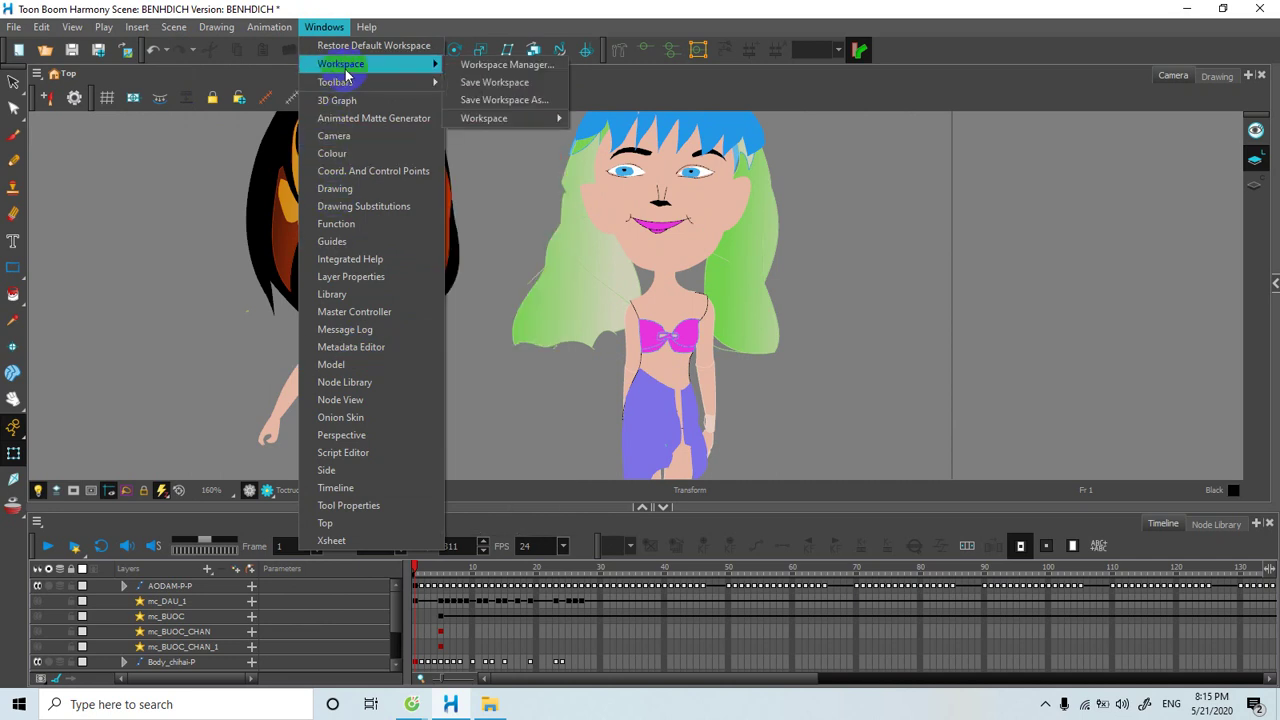
mouse_move(425, 86)
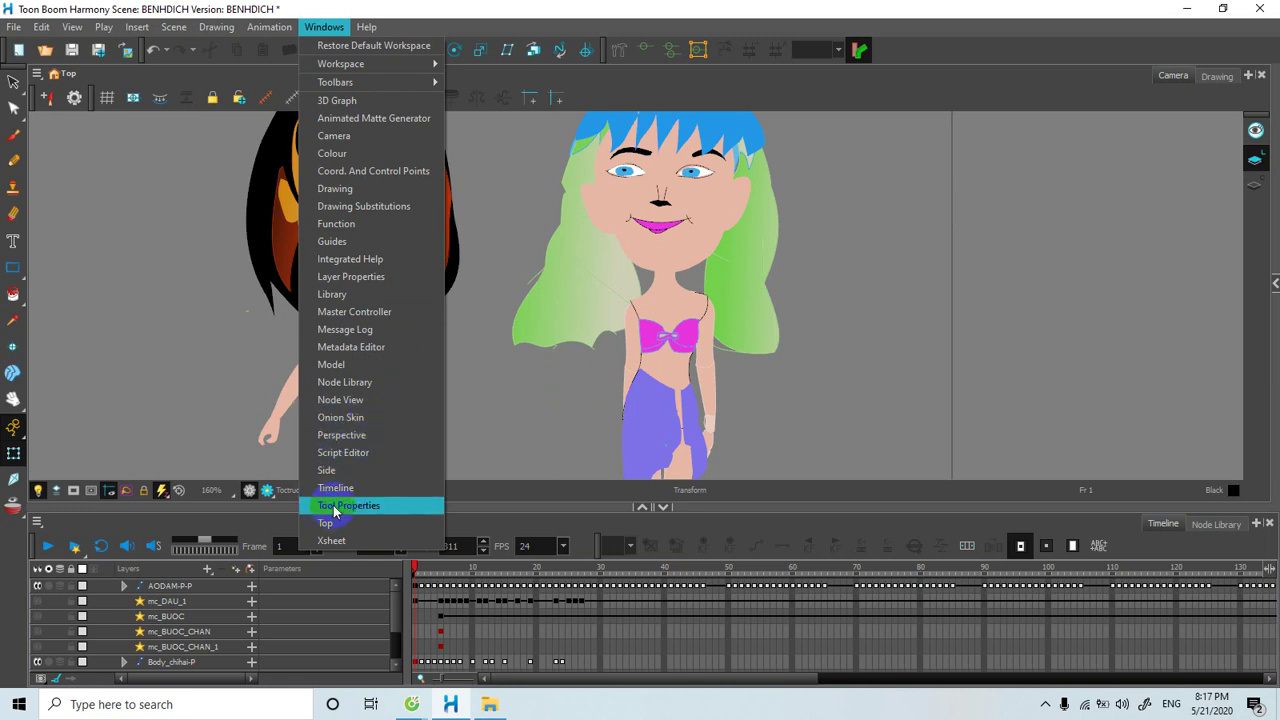
mouse_move(363, 30)
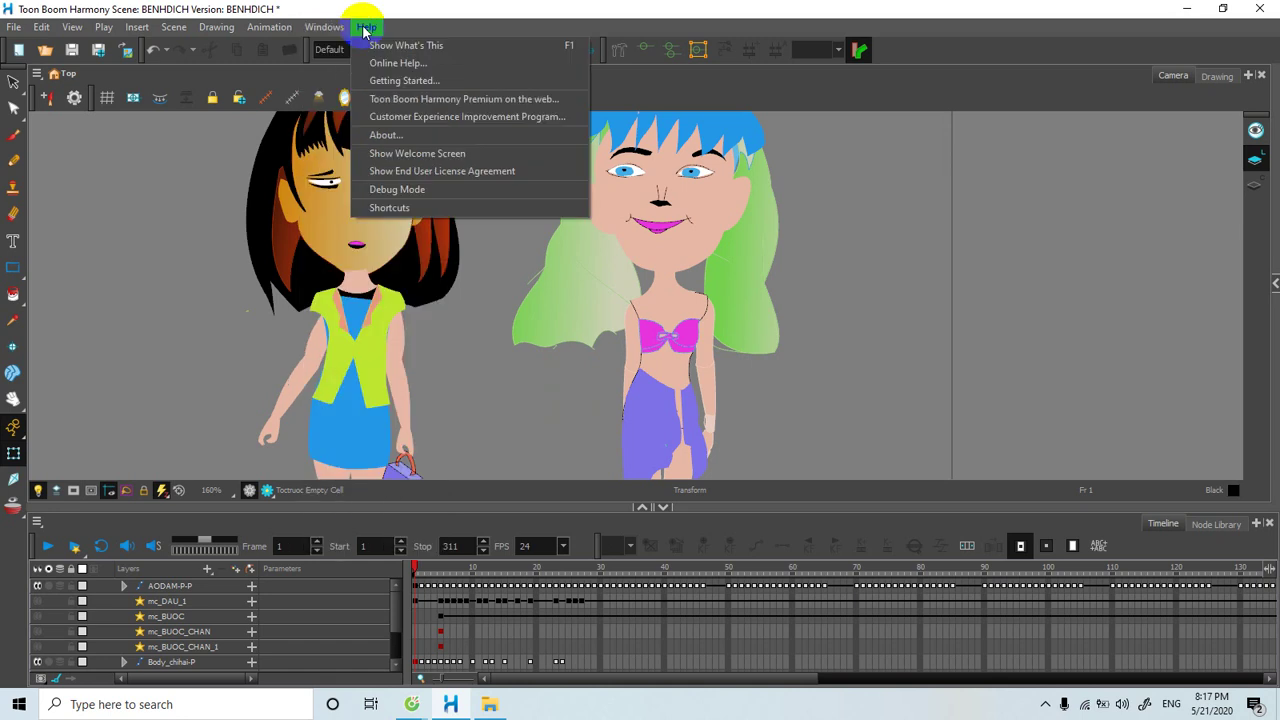
click(237, 80)
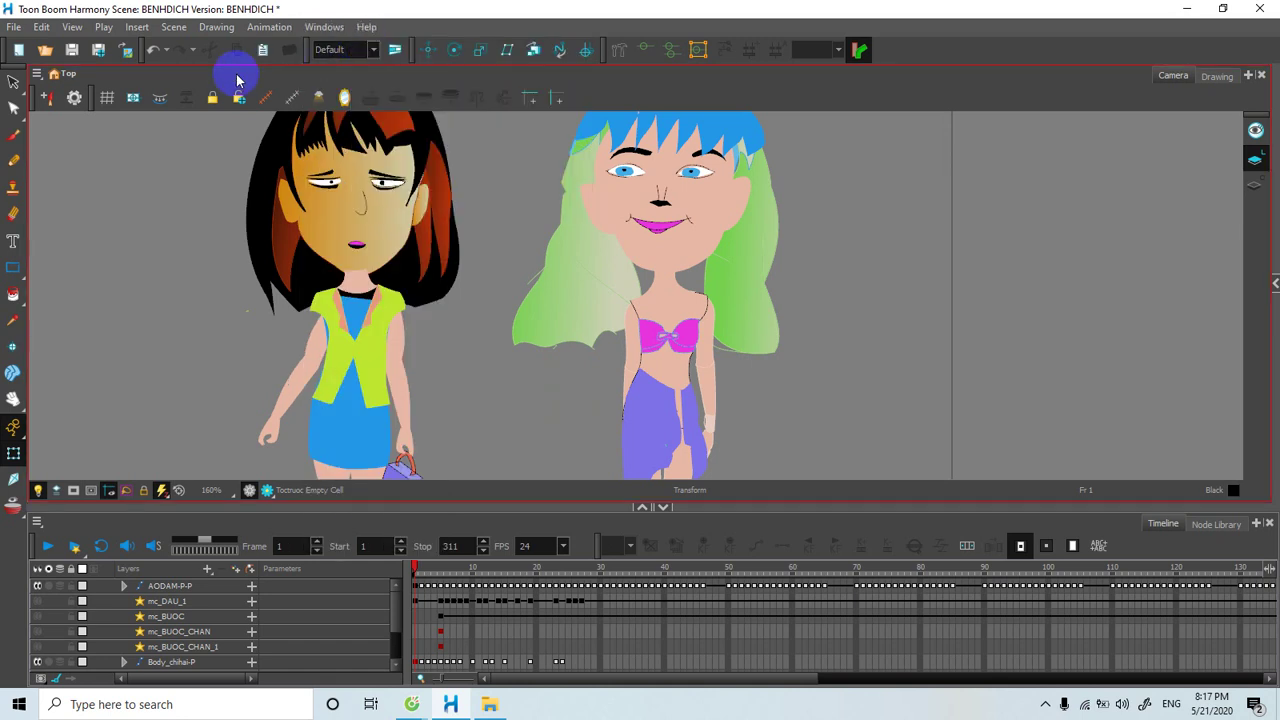
Examine the variants of the Select tool and the Contour Editor tool, including Cutter, Perspective and Envelope.
click(13, 82)
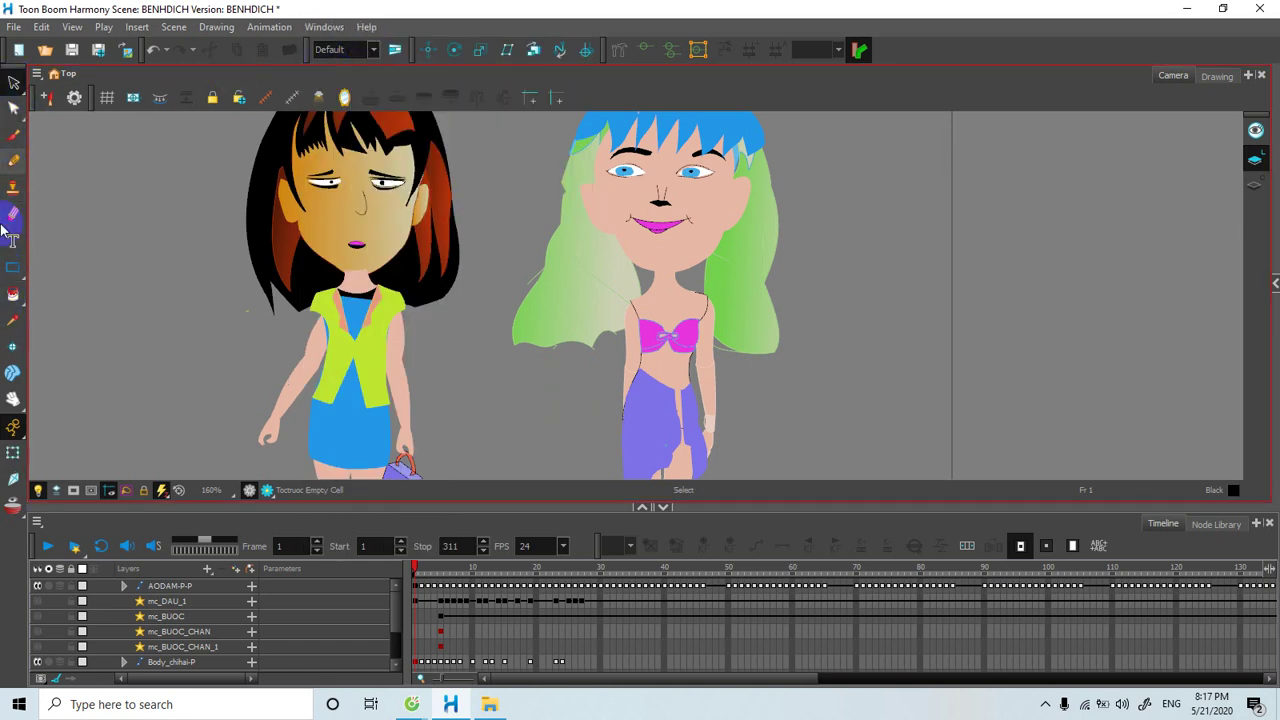
click(13, 88)
drag(13, 88, 62, 100)
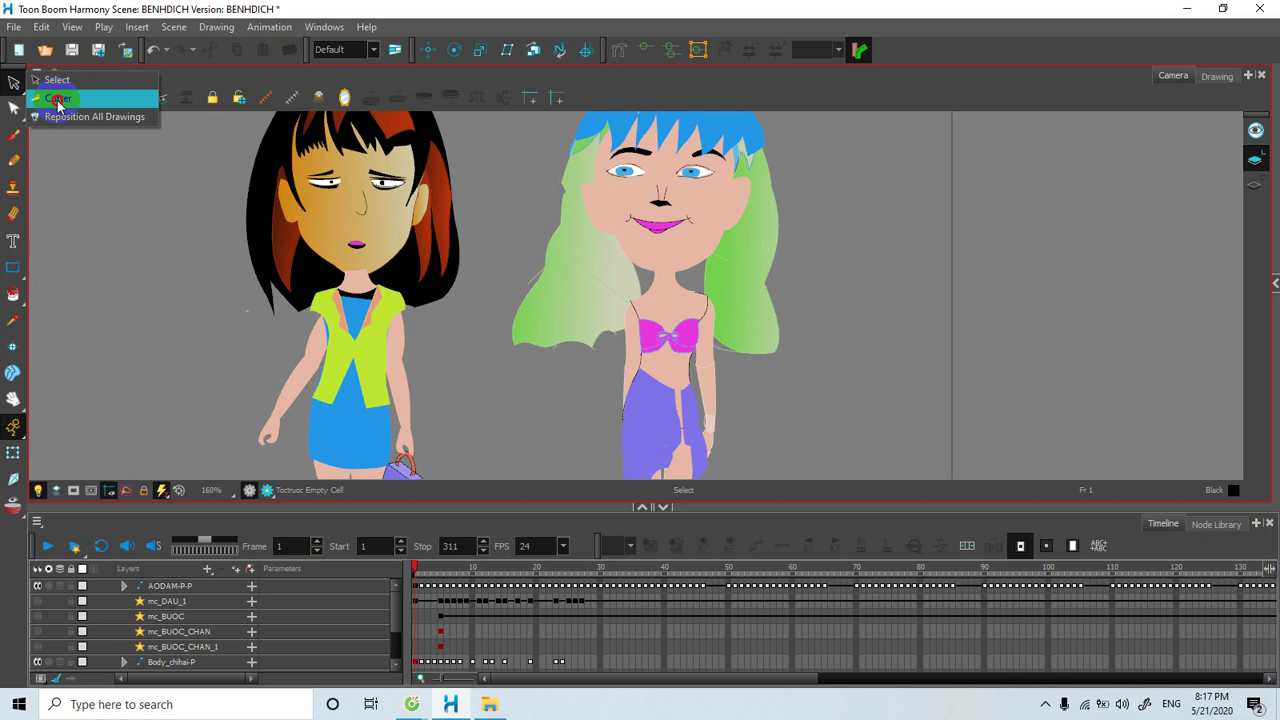
mouse_move(57, 101)
mouse_down()
mouse_move(14, 98)
mouse_move(13, 114)
mouse_move(98, 113)
mouse_move(80, 178)
mouse_move(63, 163)
mouse_move(86, 166)
mouse_move(69, 191)
mouse_move(97, 193)
mouse_move(69, 205)
mouse_up()
click(13, 112)
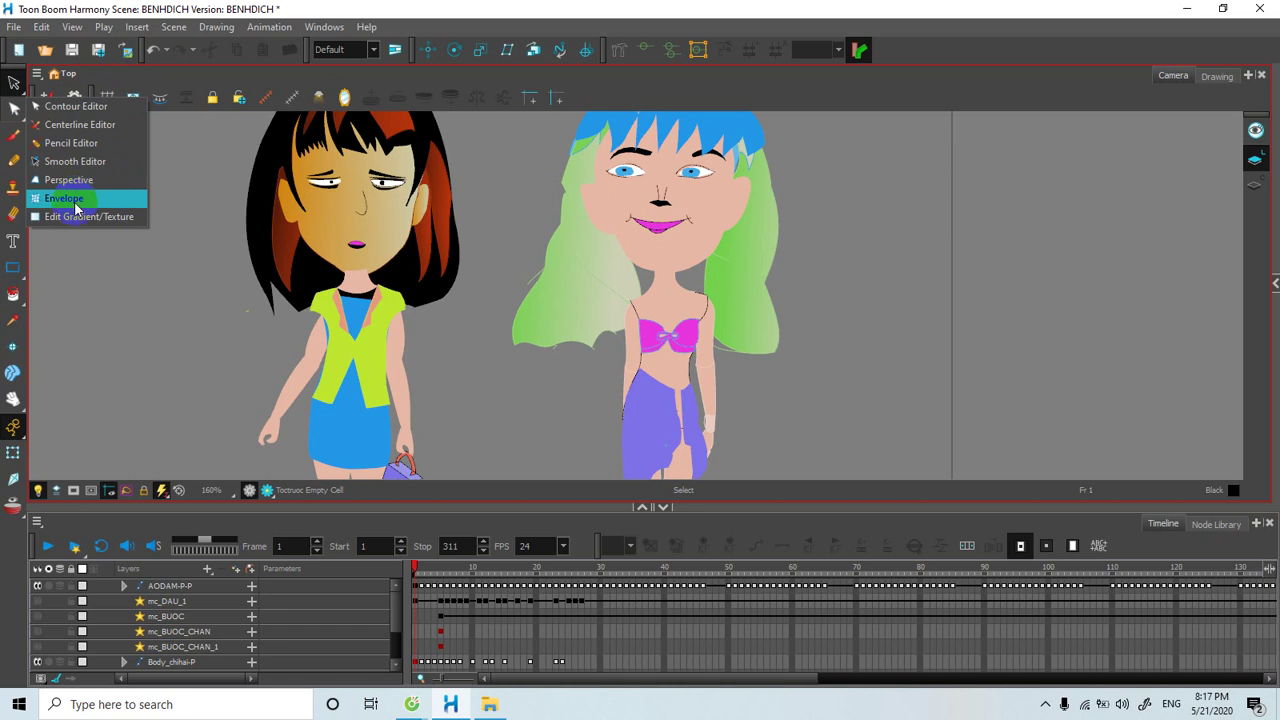
Examine the Brush, Stamp, Paint, Morphing and animation mode tools, leaving Morphing as the active tool.
drag(75, 207, 7, 143)
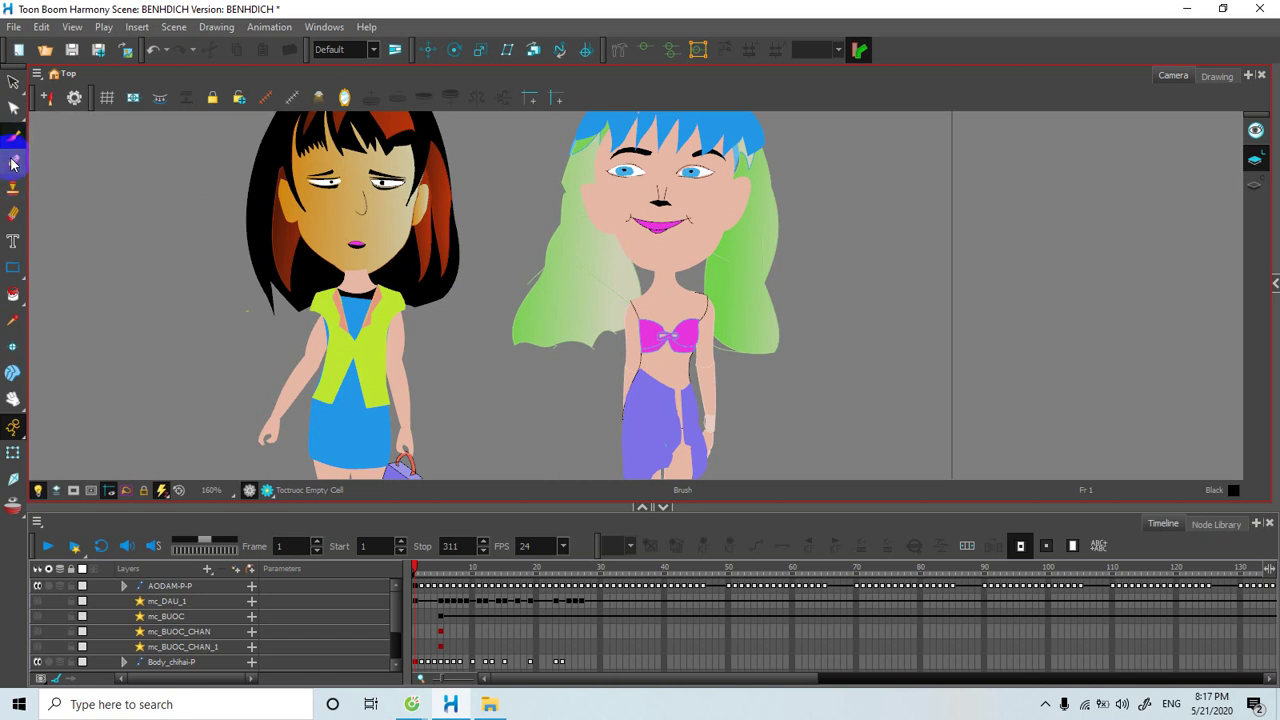
click(12, 187)
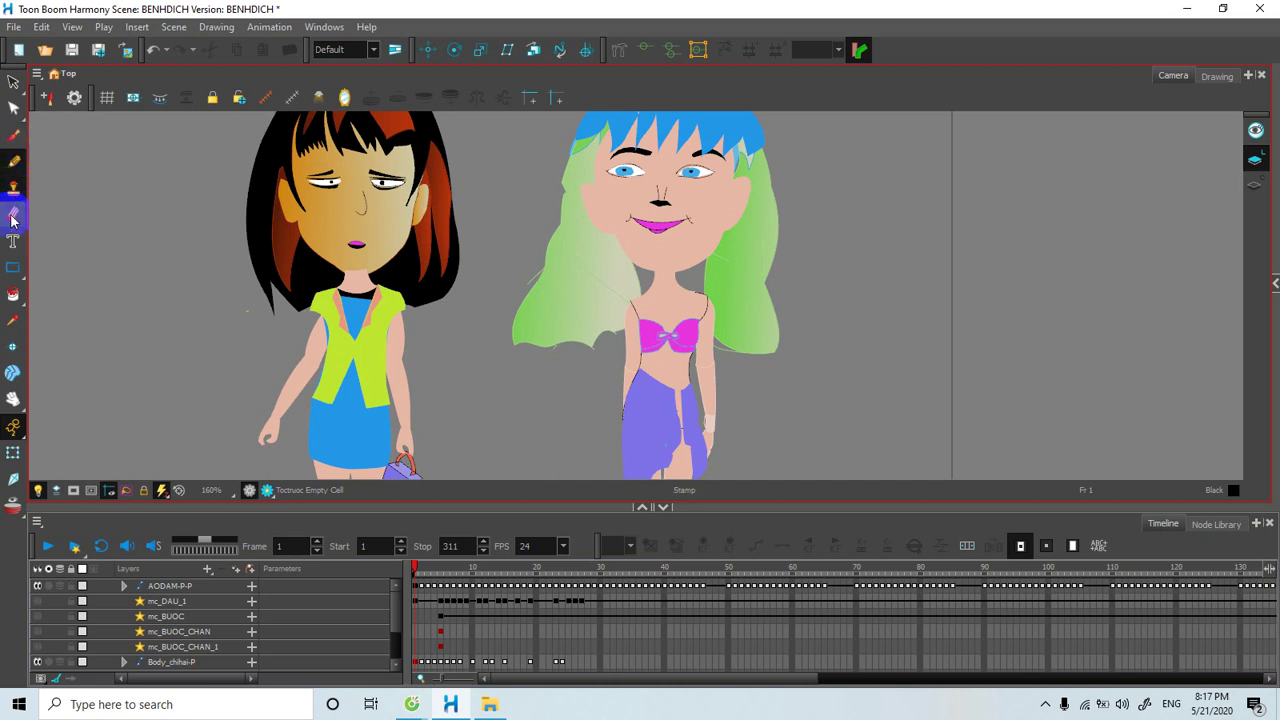
click(14, 304)
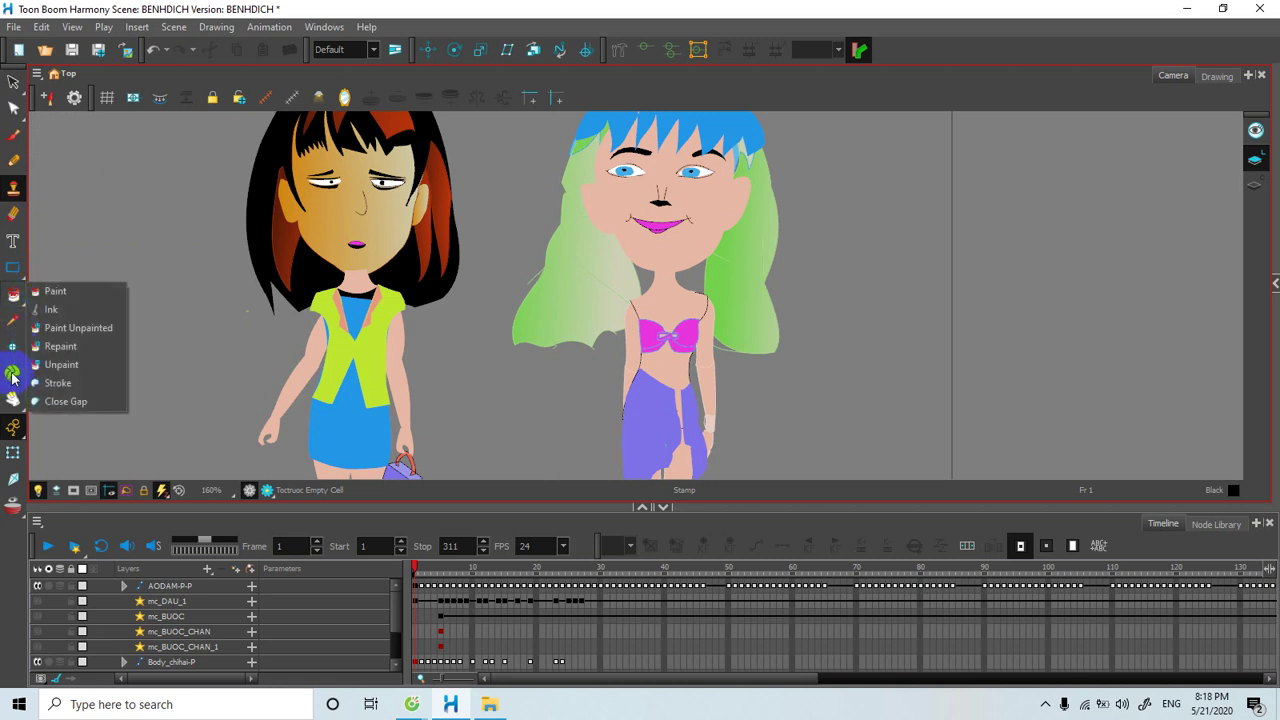
click(12, 375)
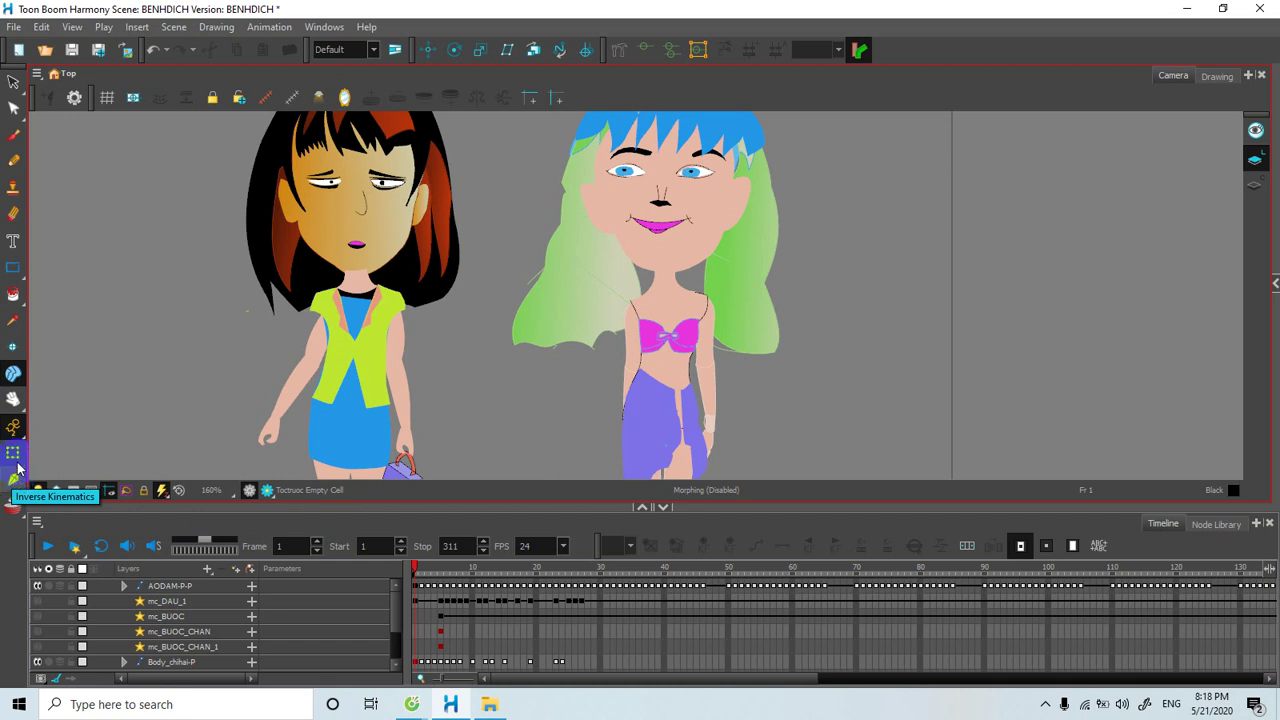
click(13, 427)
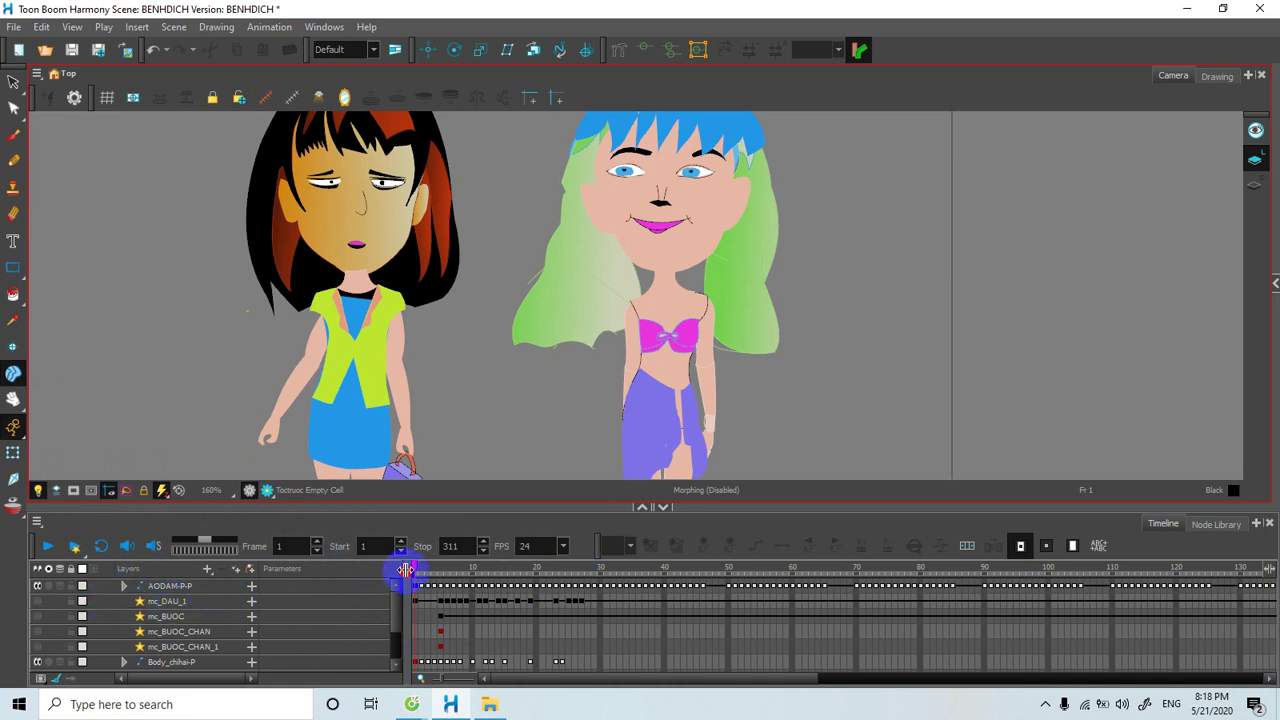
Look through the layer list, hide the AODAM-P-P layer and show it again.
scroll(190, 602, down, 1)
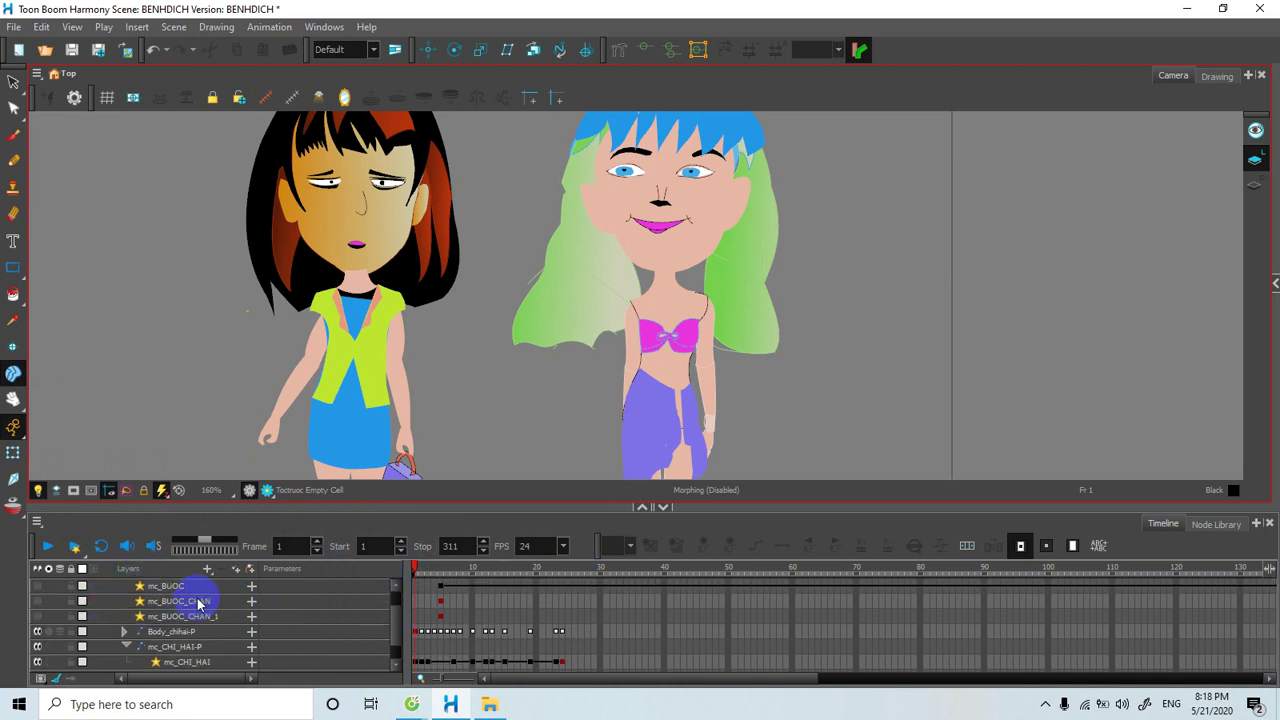
scroll(198, 603, down, 1)
scroll(198, 603, up, 2)
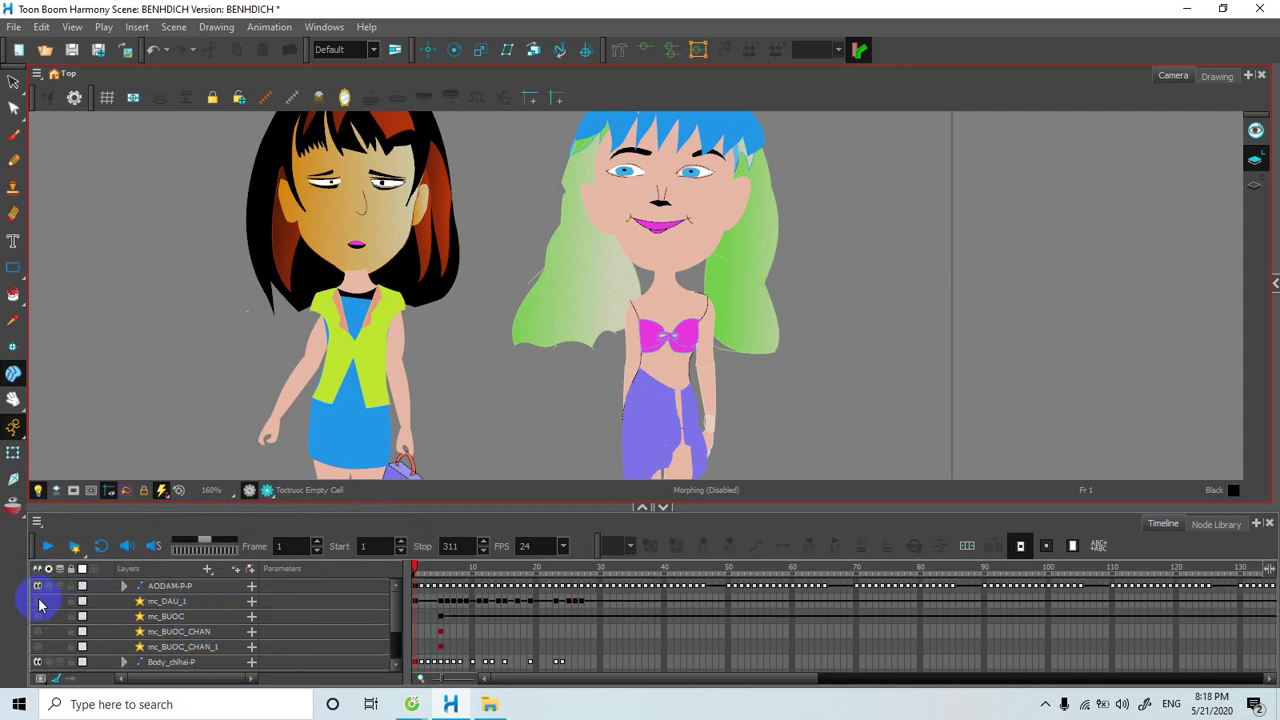
click(38, 587)
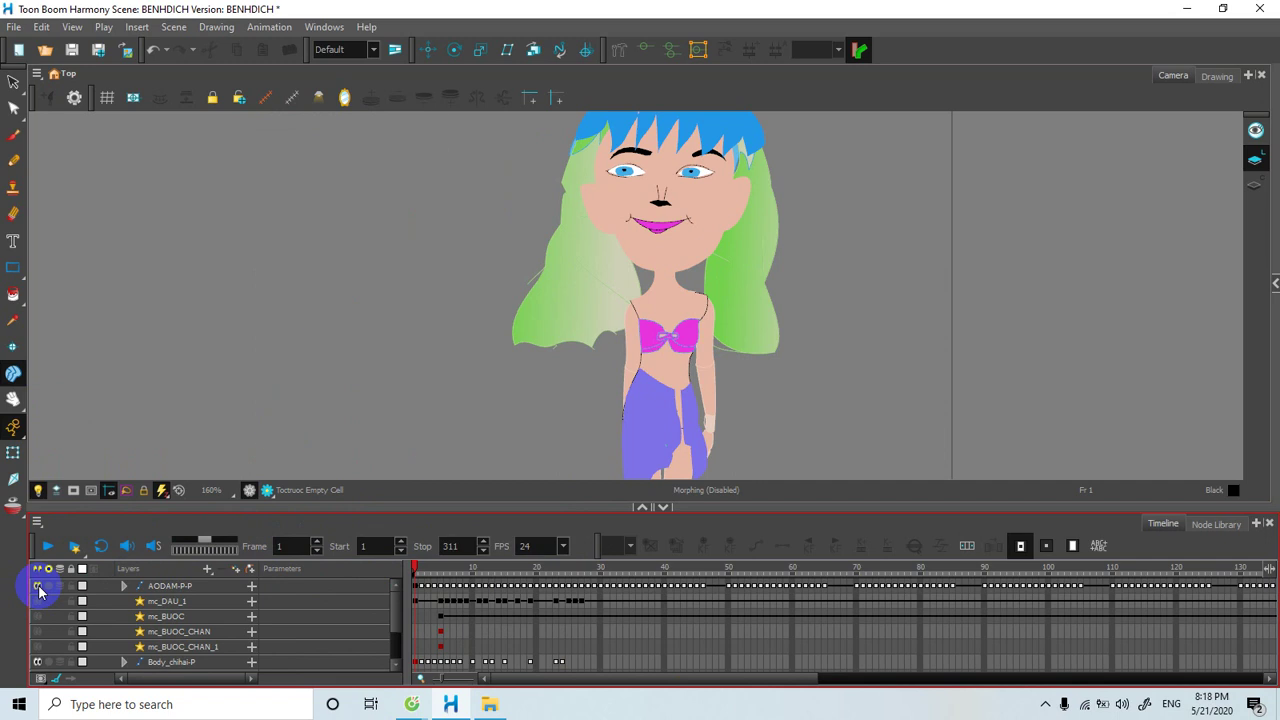
click(38, 587)
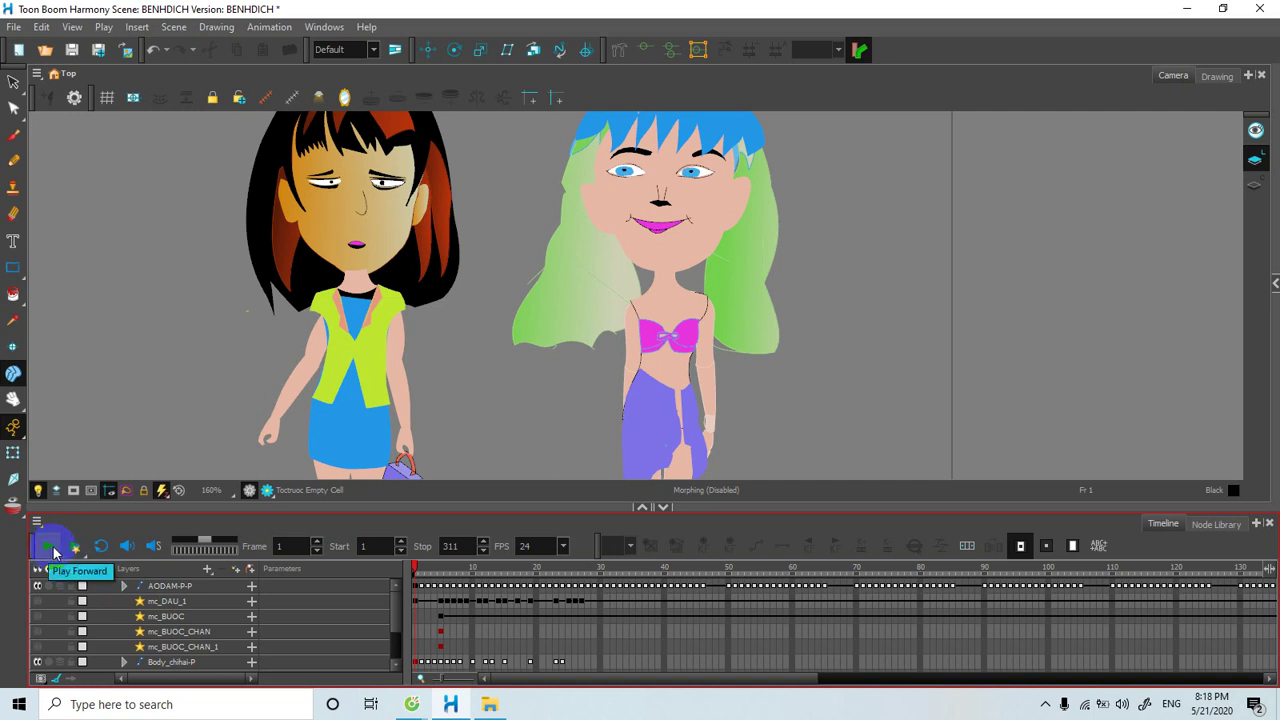
Examine the current frame and stop frame settings of the timeline playback.
double_click(297, 547)
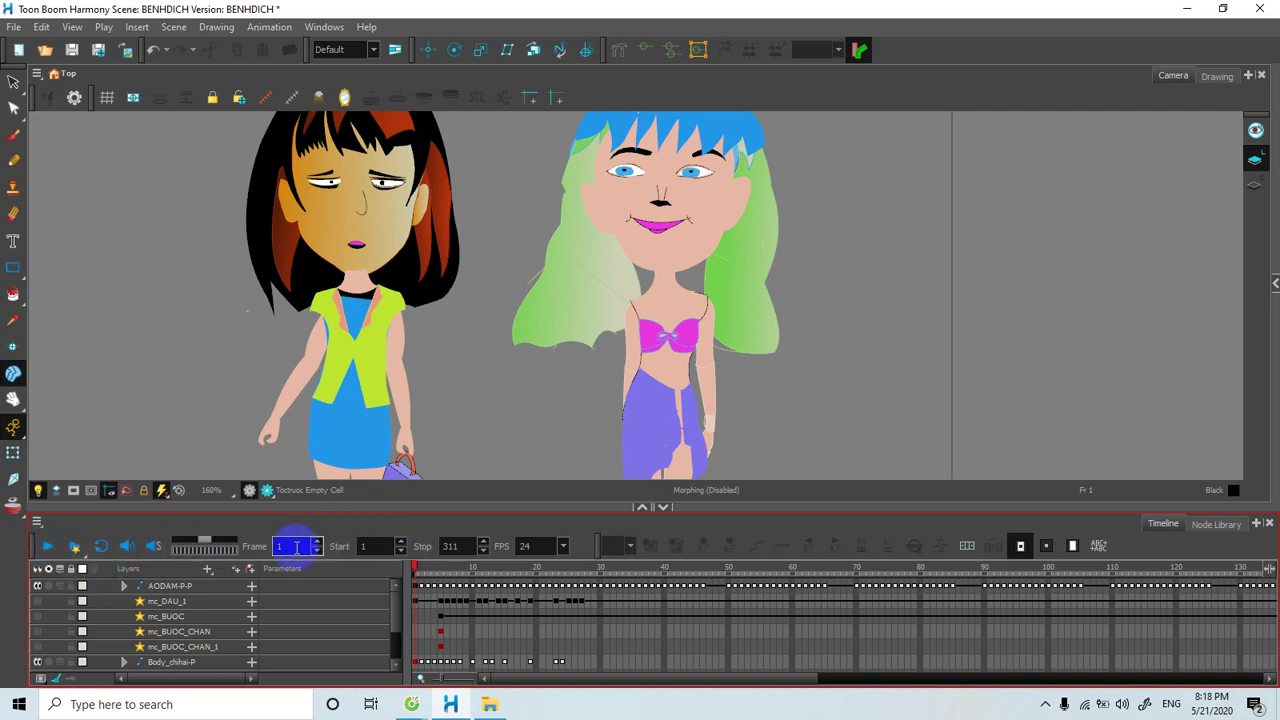
double_click(467, 547)
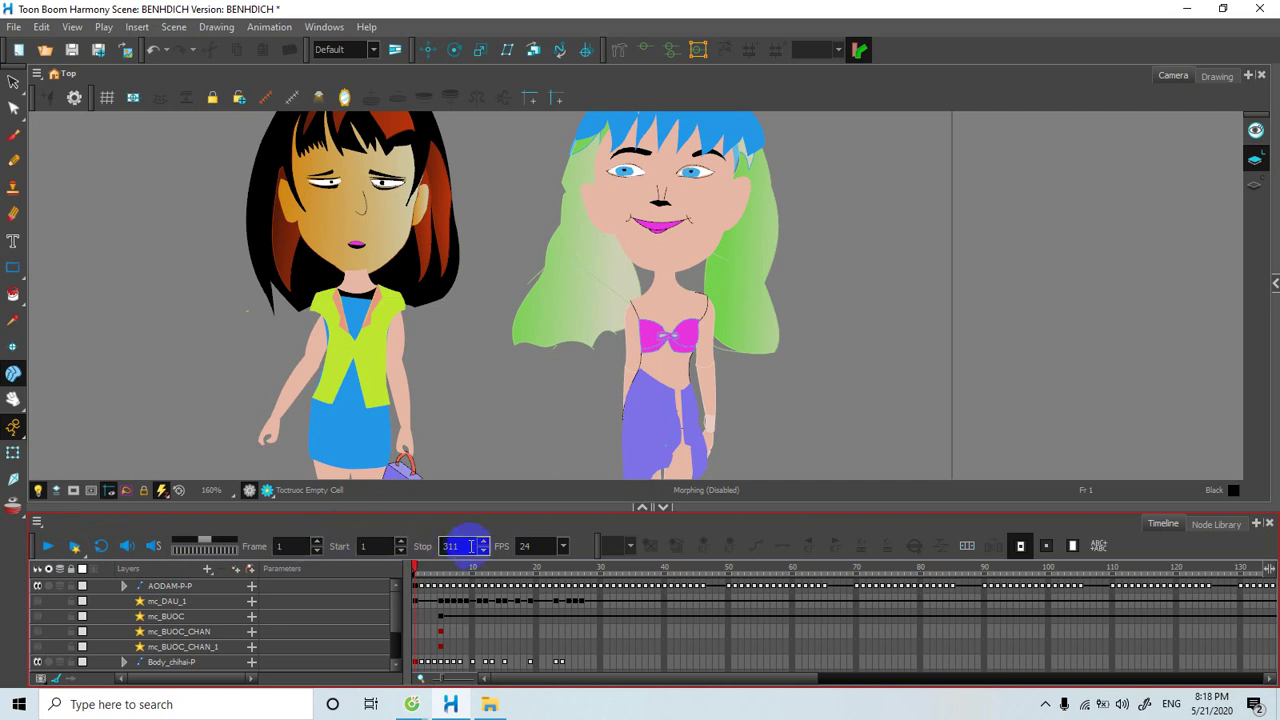
key(Return)
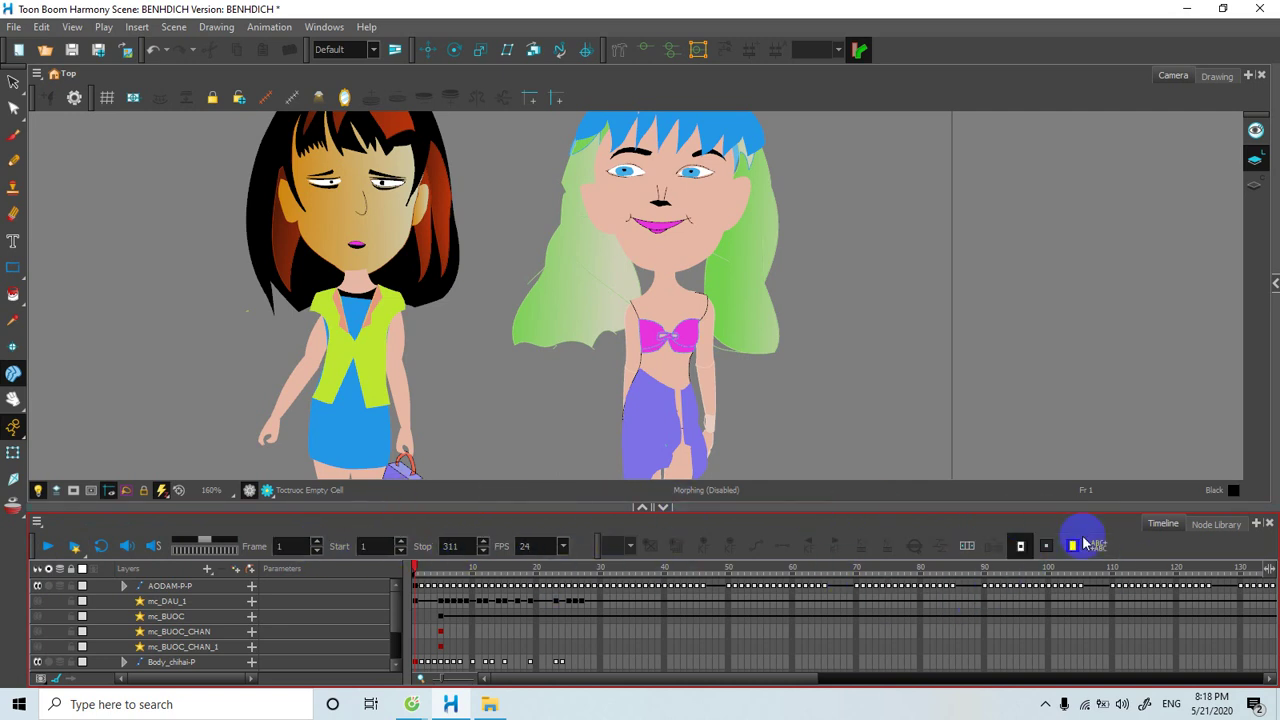
Examine the Favorites nodes in the Node Library and return to the timeline.
click(1218, 525)
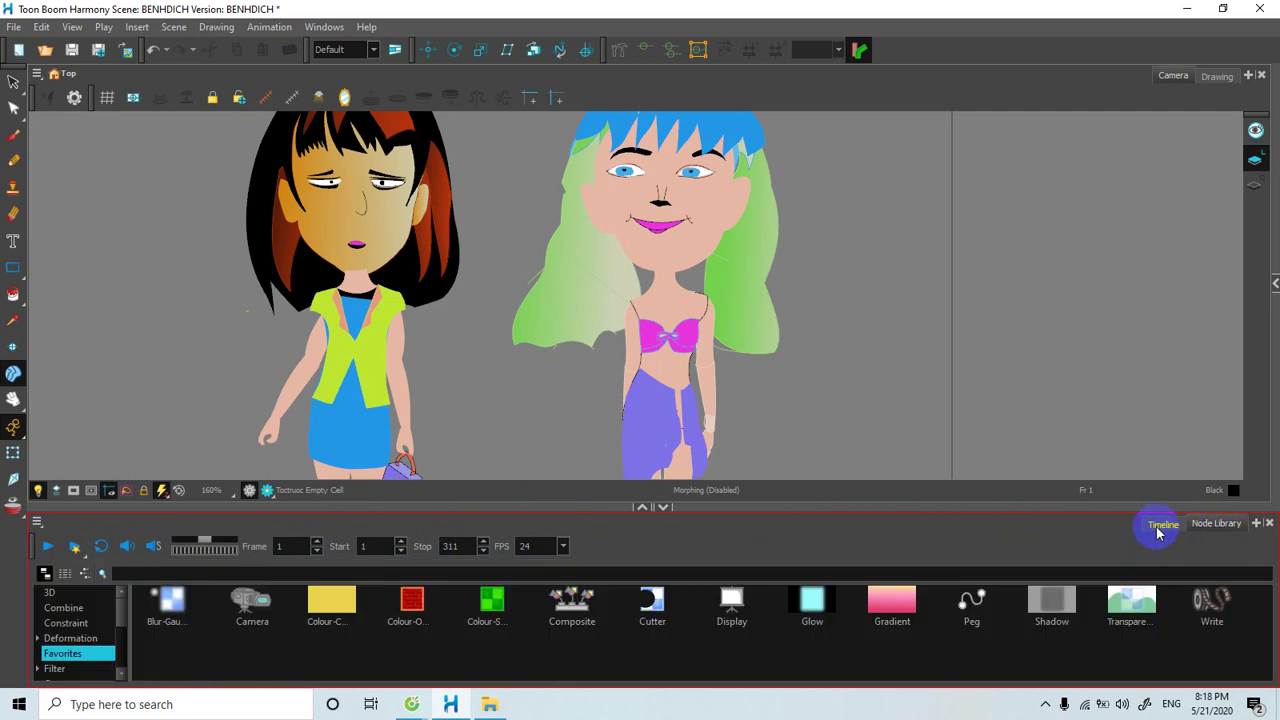
click(1162, 525)
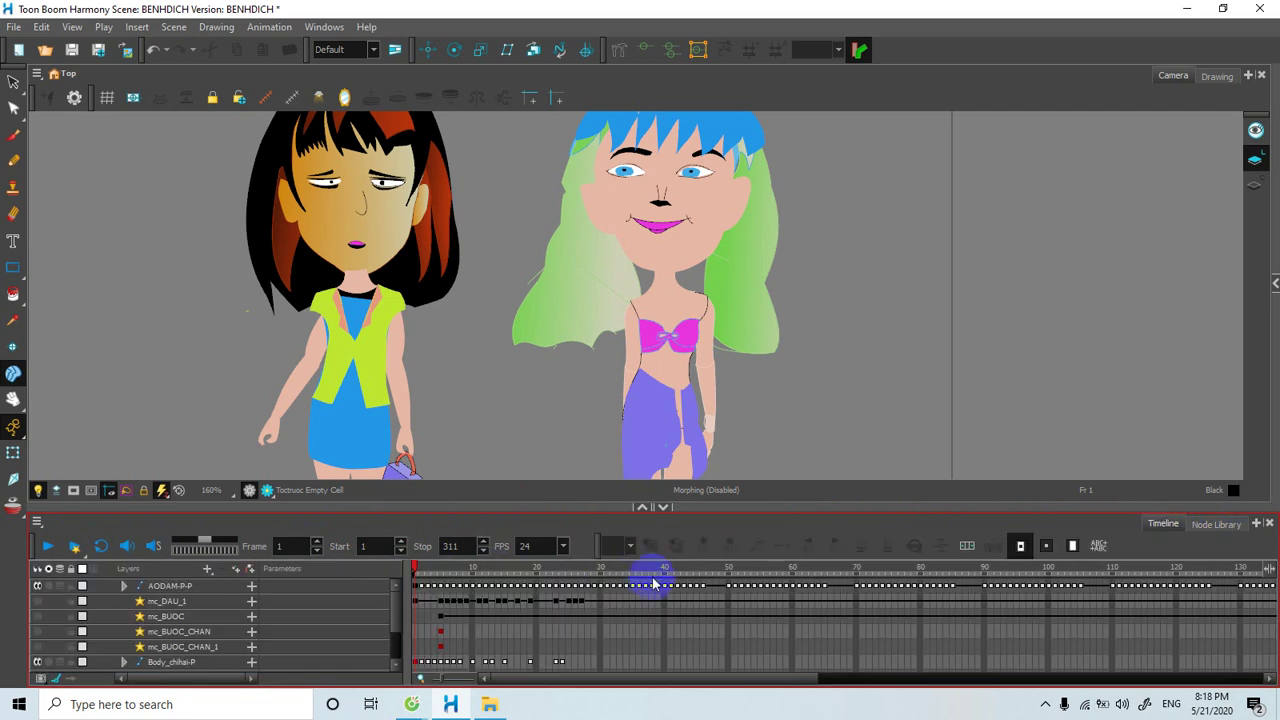
click(1214, 525)
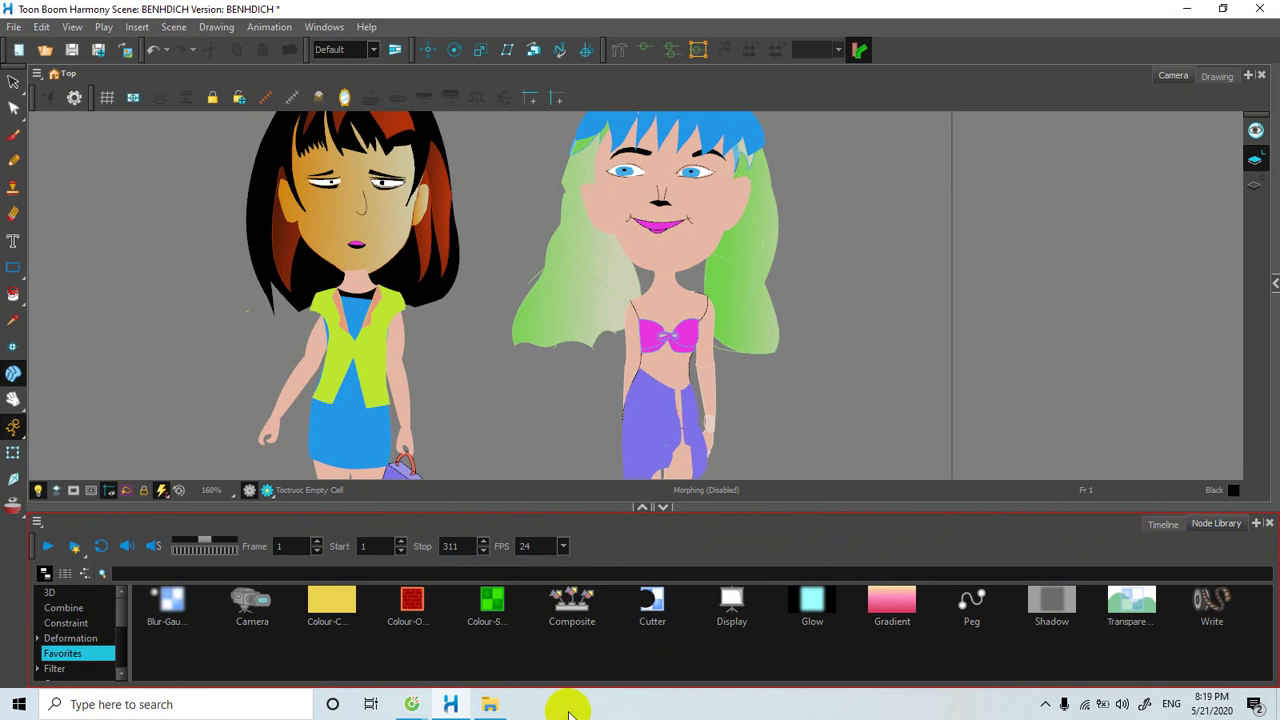
click(243, 620)
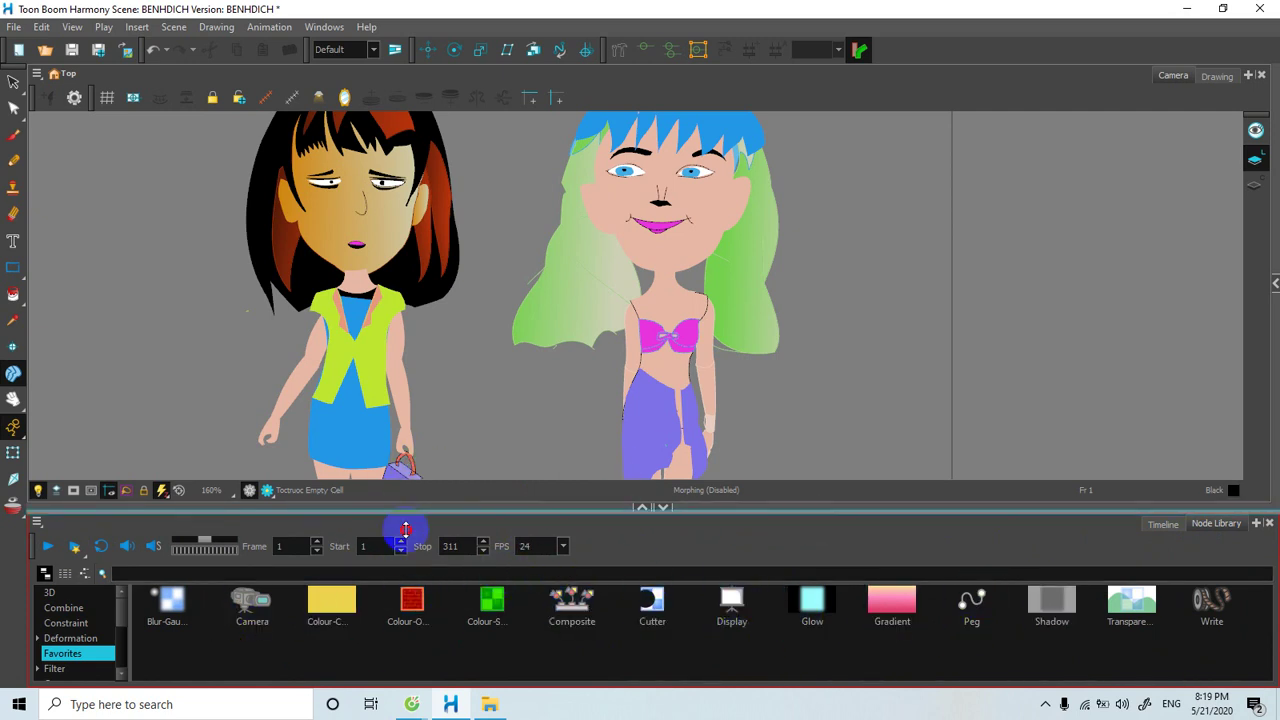
mouse_move(405, 530)
mouse_down()
mouse_move(410, 570)
mouse_move(420, 531)
mouse_up()
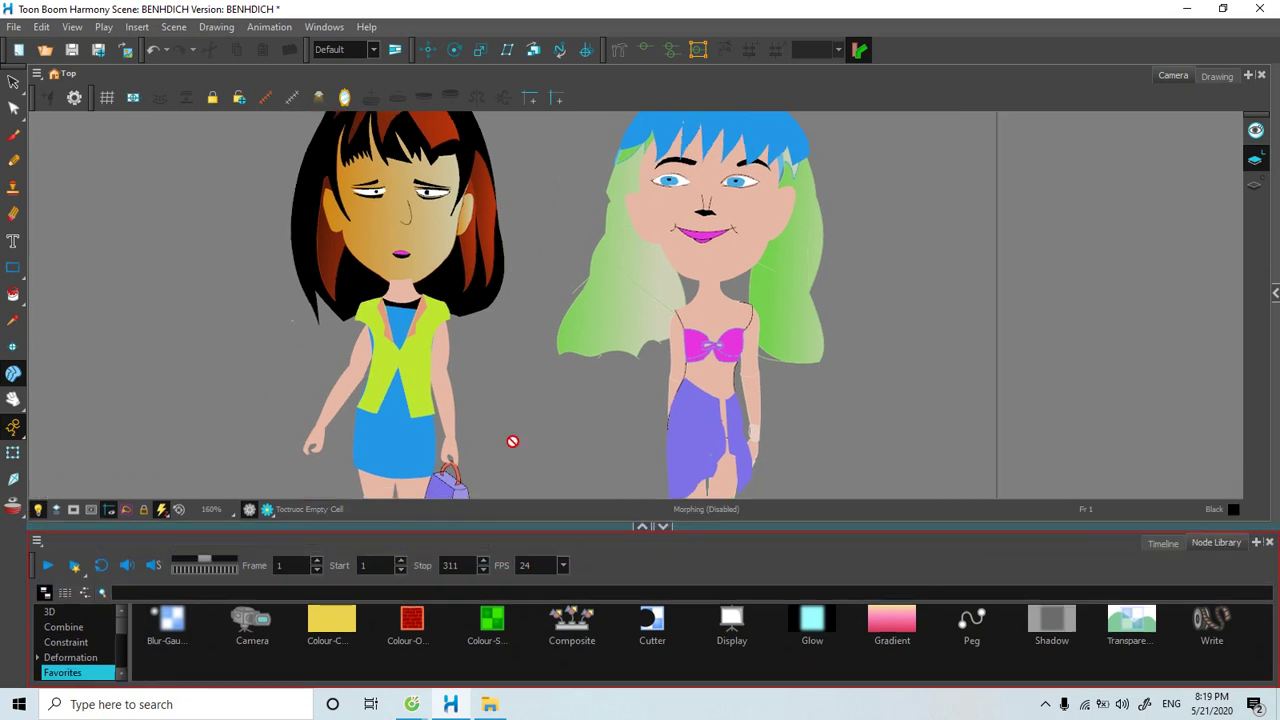
click(1160, 543)
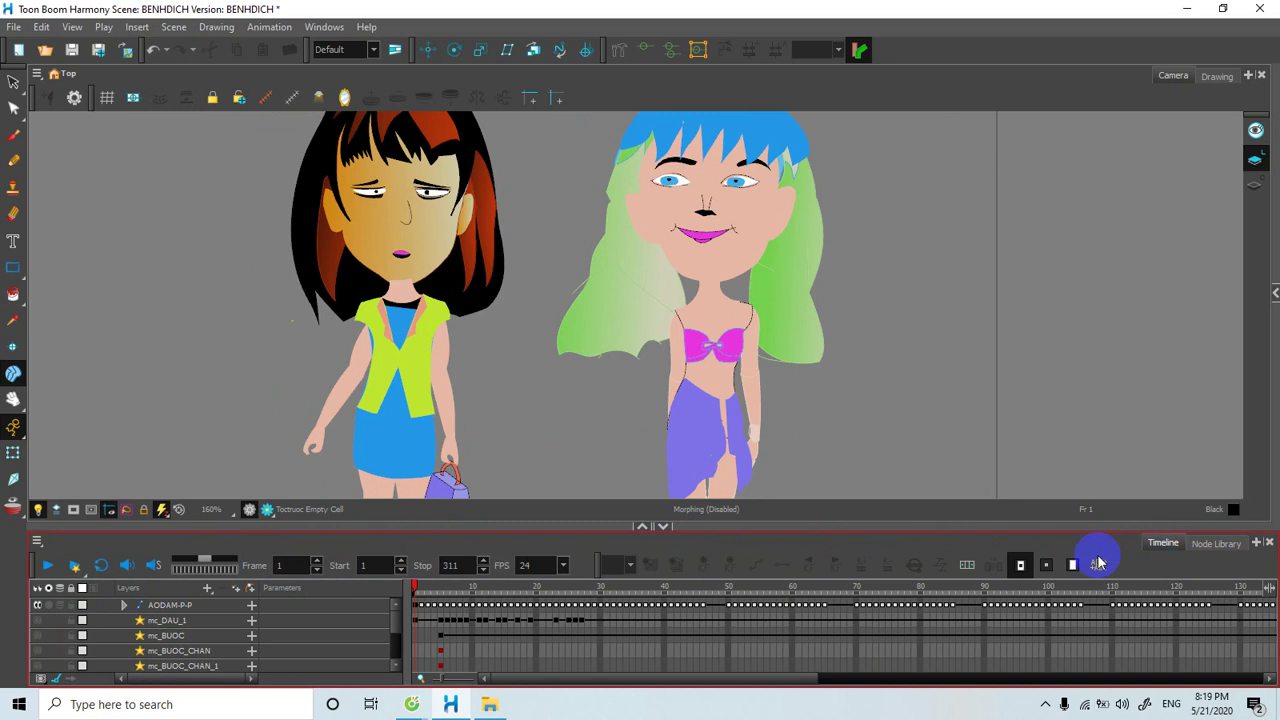
Scrub to frame 9 and enlarge the camera view, showing both characters in full at 100% zoom.
drag(418, 592, 465, 605)
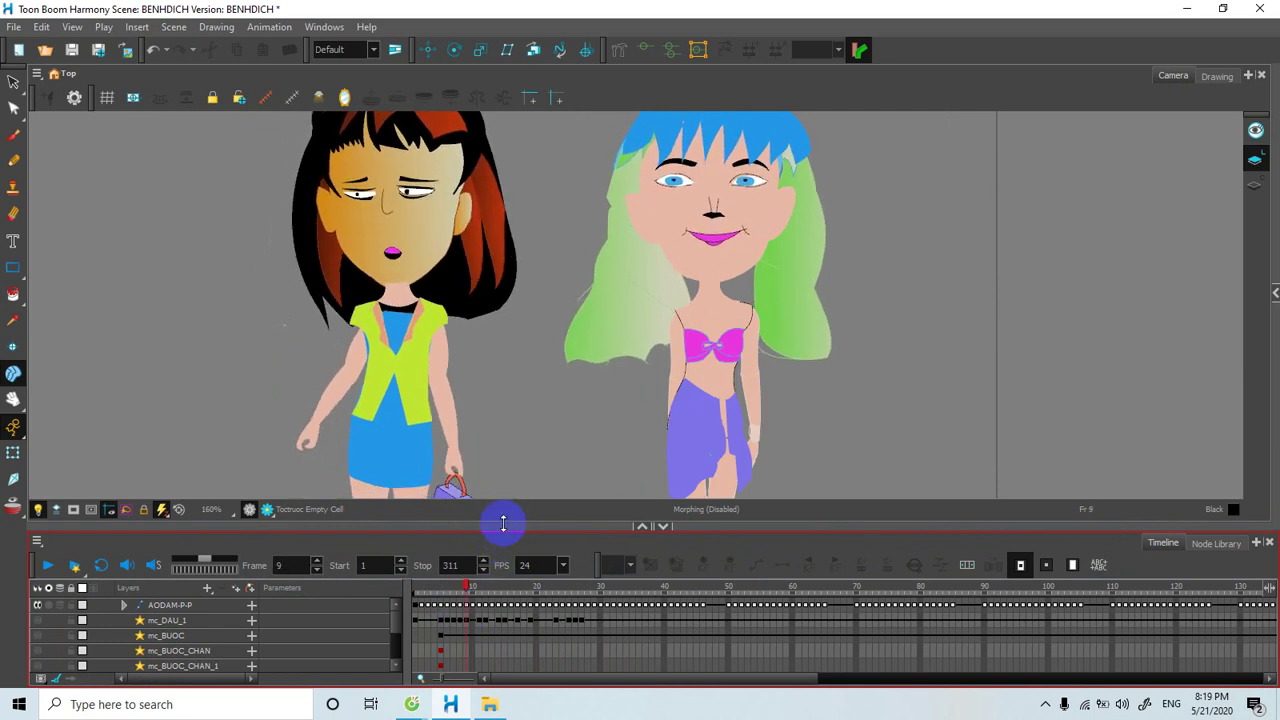
drag(503, 524, 503, 600)
scroll(545, 497, down, 2)
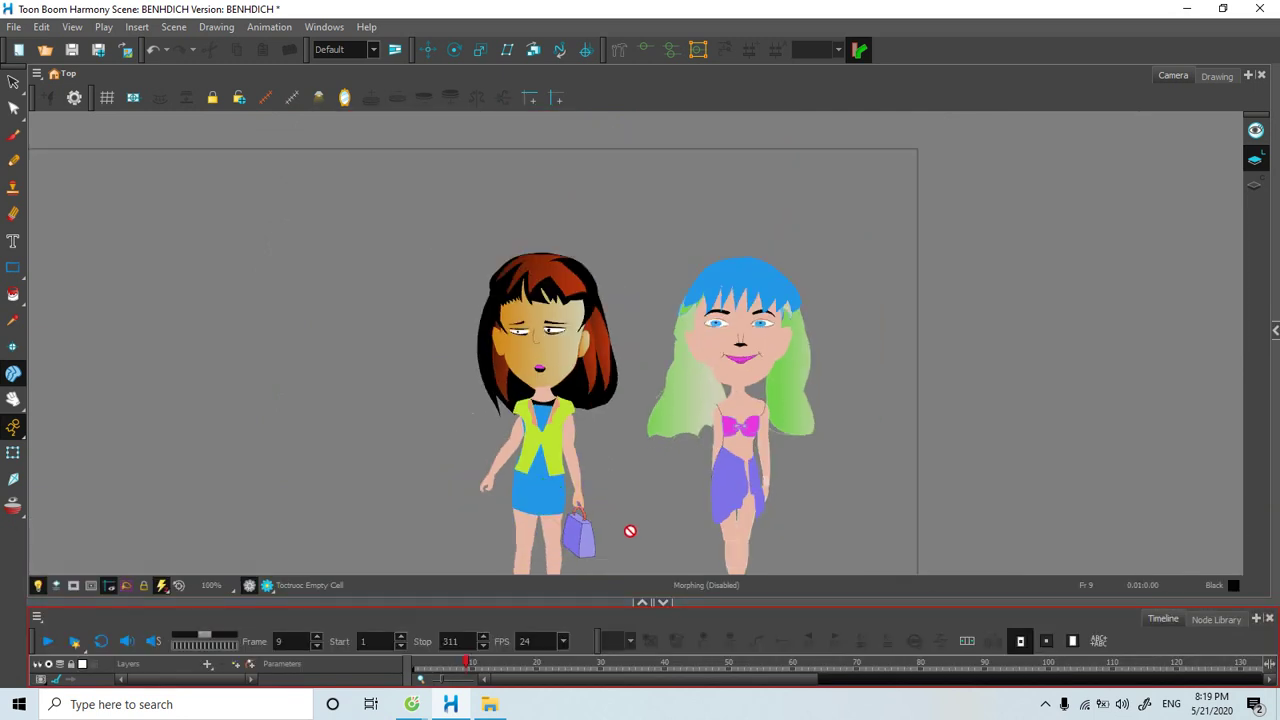
drag(640, 508, 595, 410)
Scrub the animation forward to frame 34 and back to frame 2.
click(452, 641)
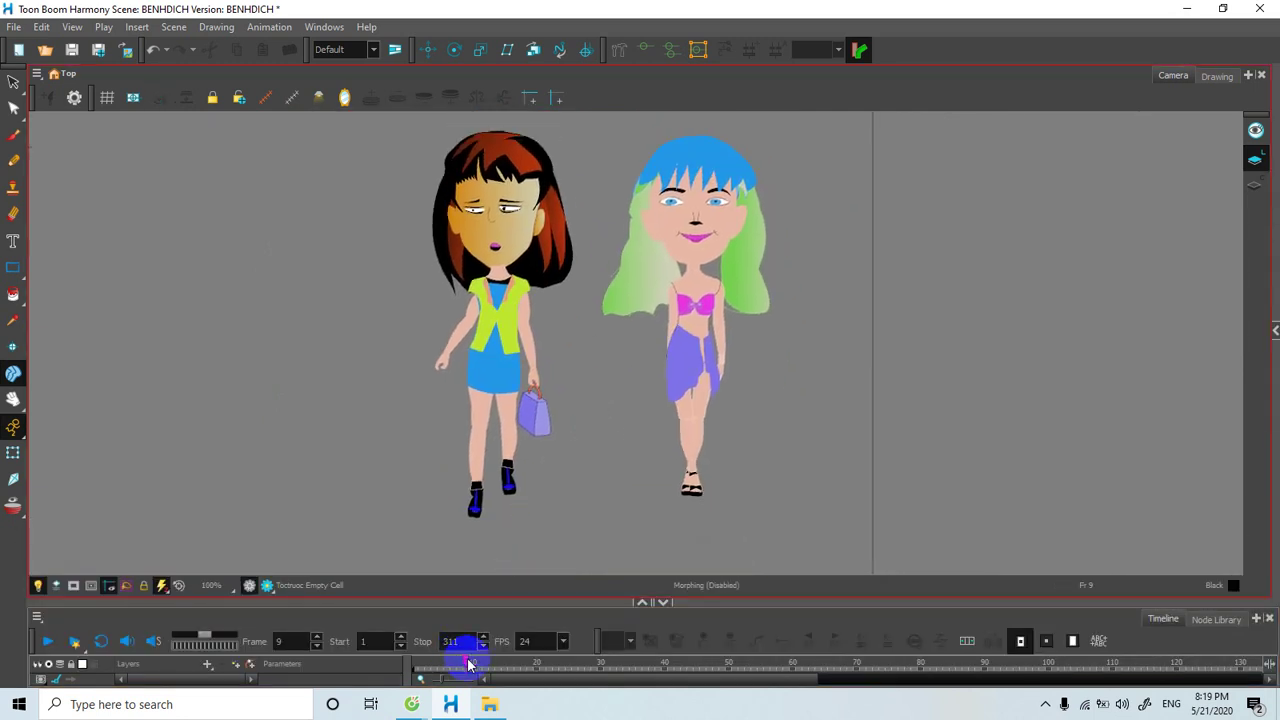
drag(469, 664, 630, 667)
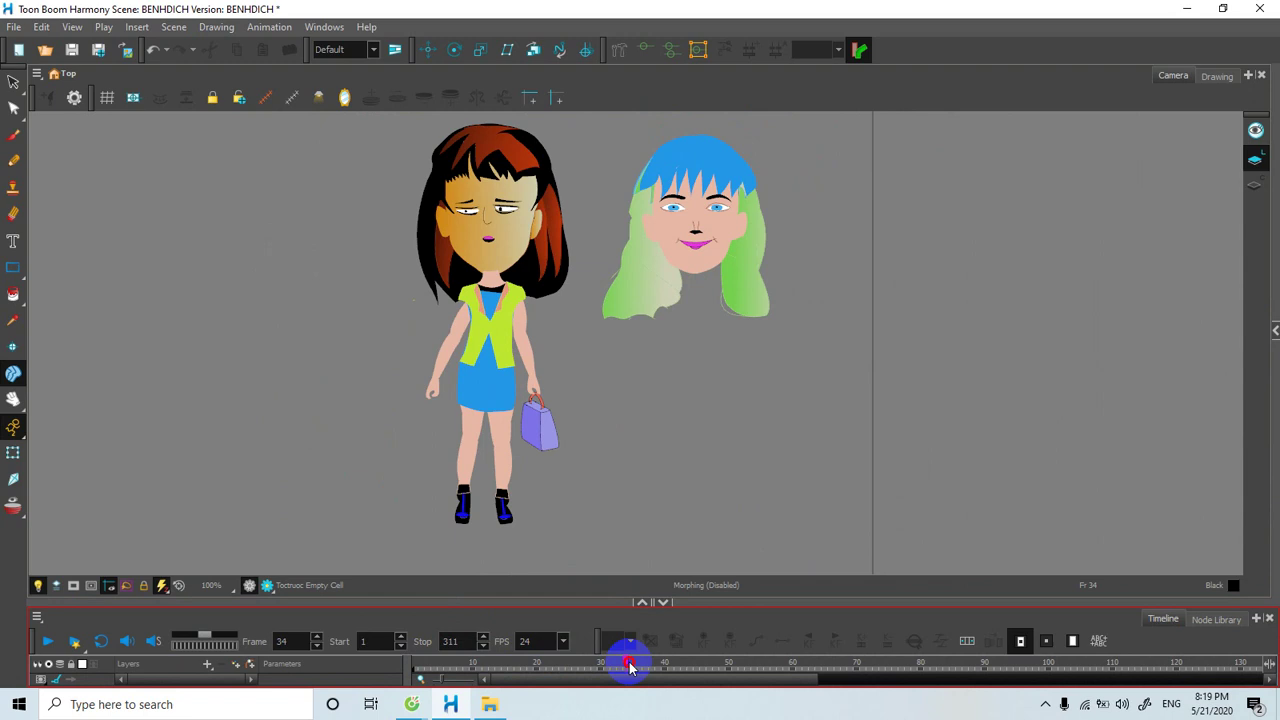
drag(622, 668, 420, 665)
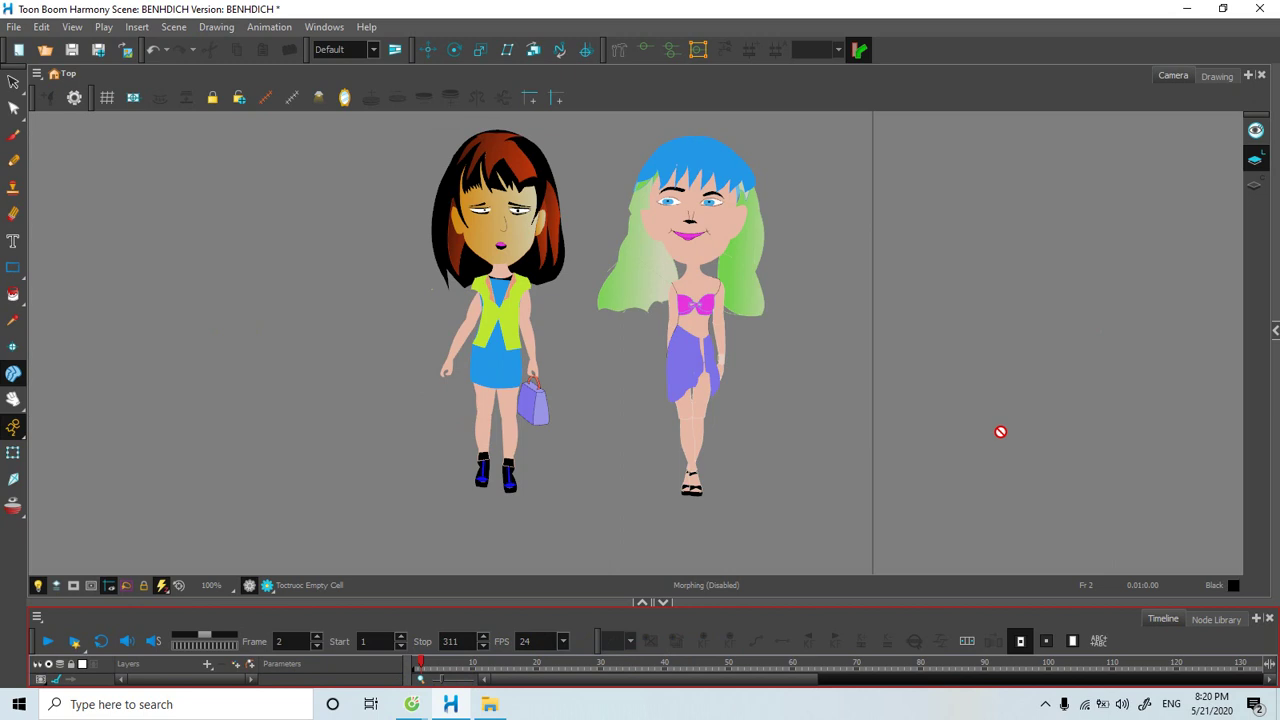
Switch to the Drawing view of the hair and display the grid at 125% zoom.
click(1219, 77)
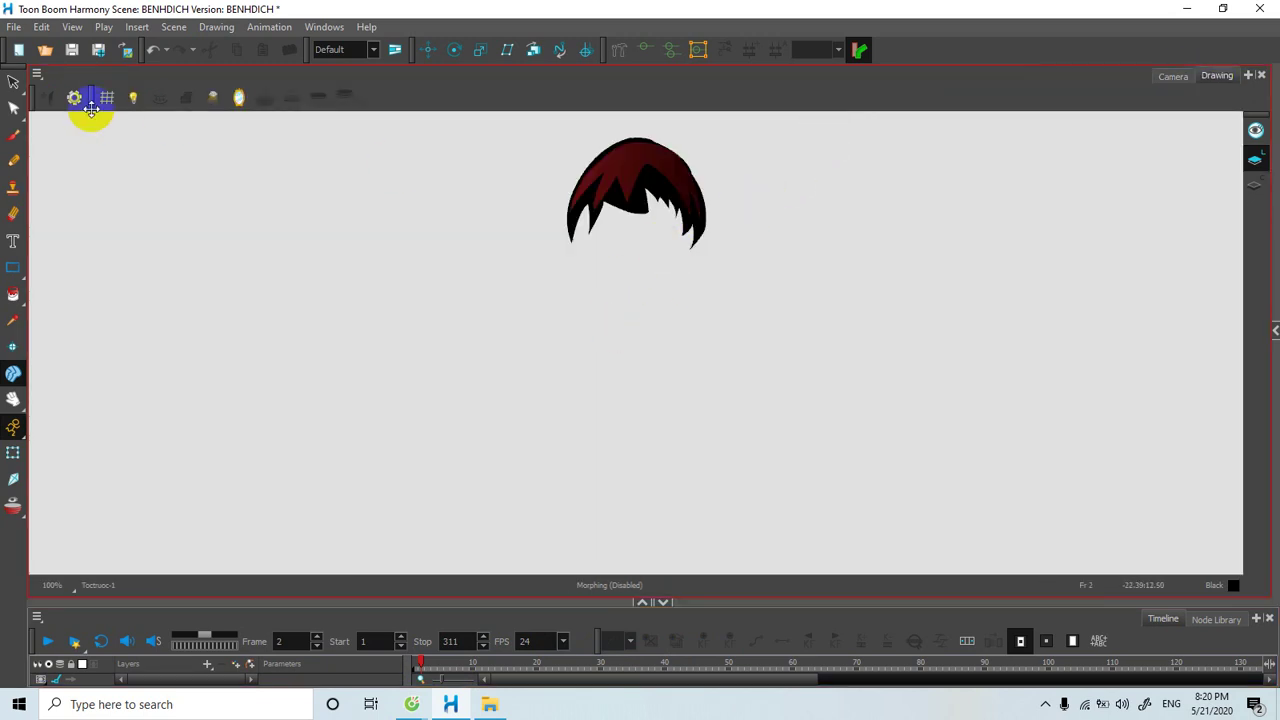
click(107, 96)
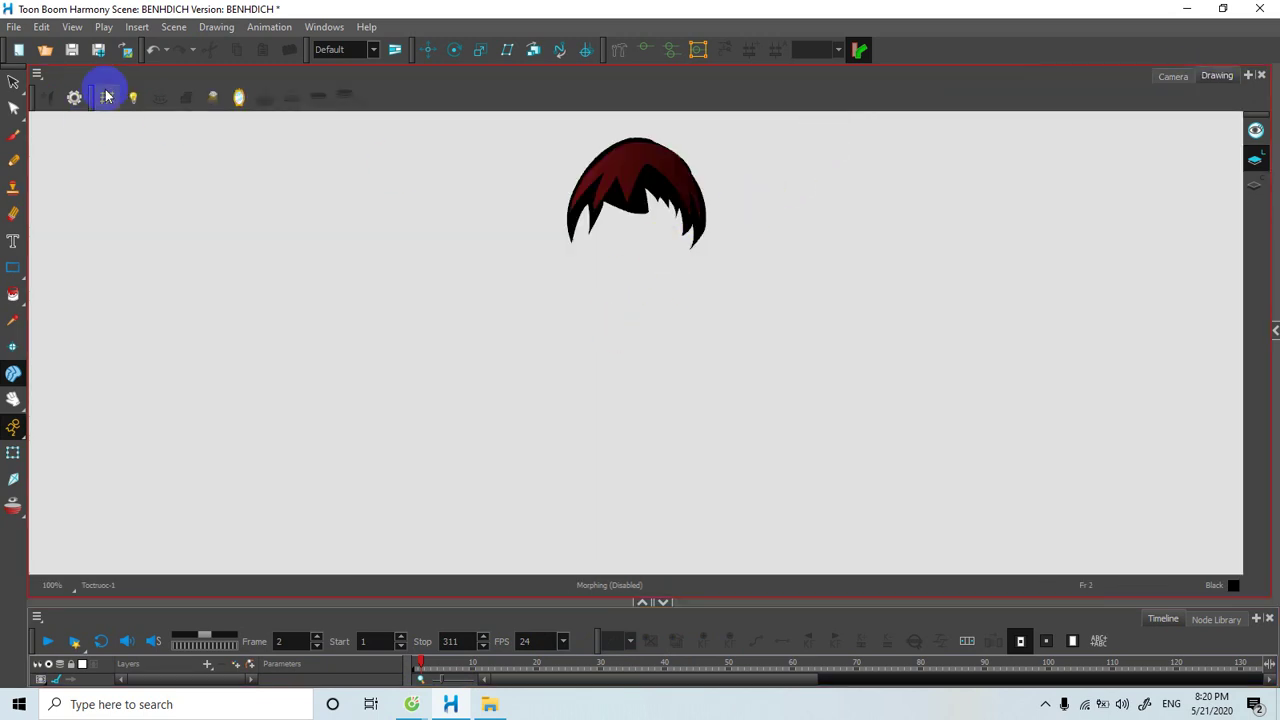
scroll(607, 337, up, 1)
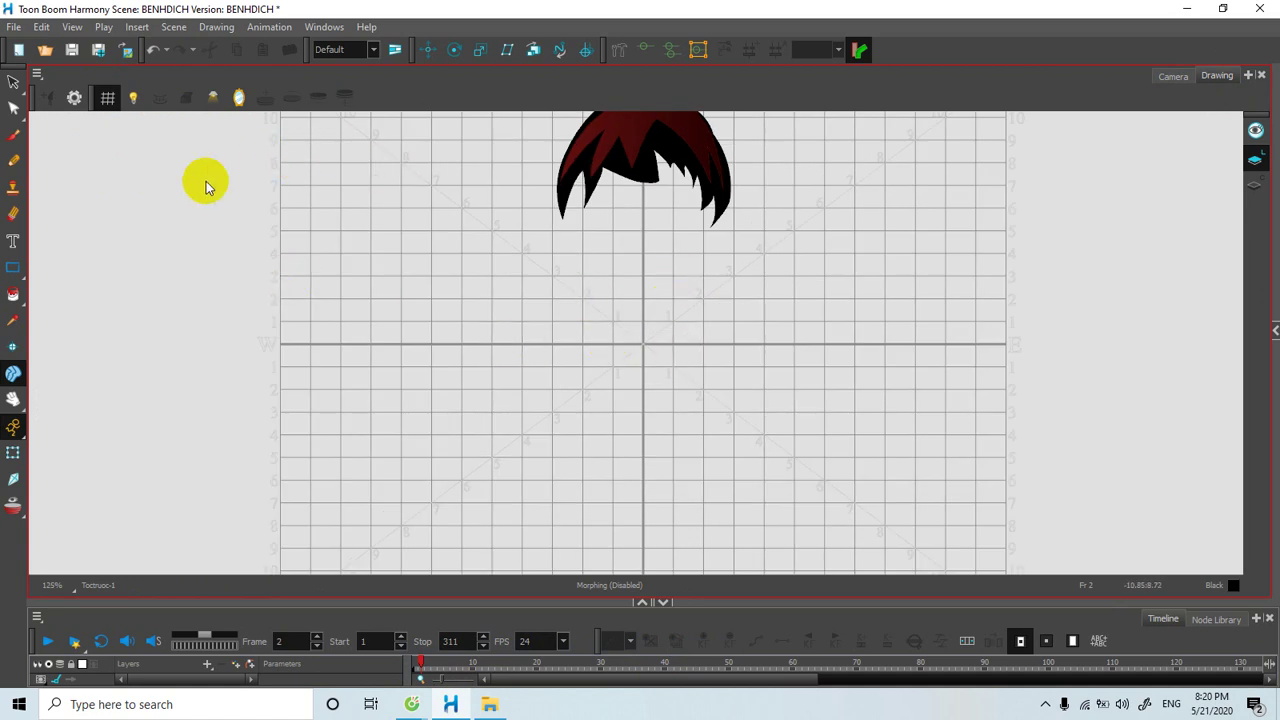
click(133, 100)
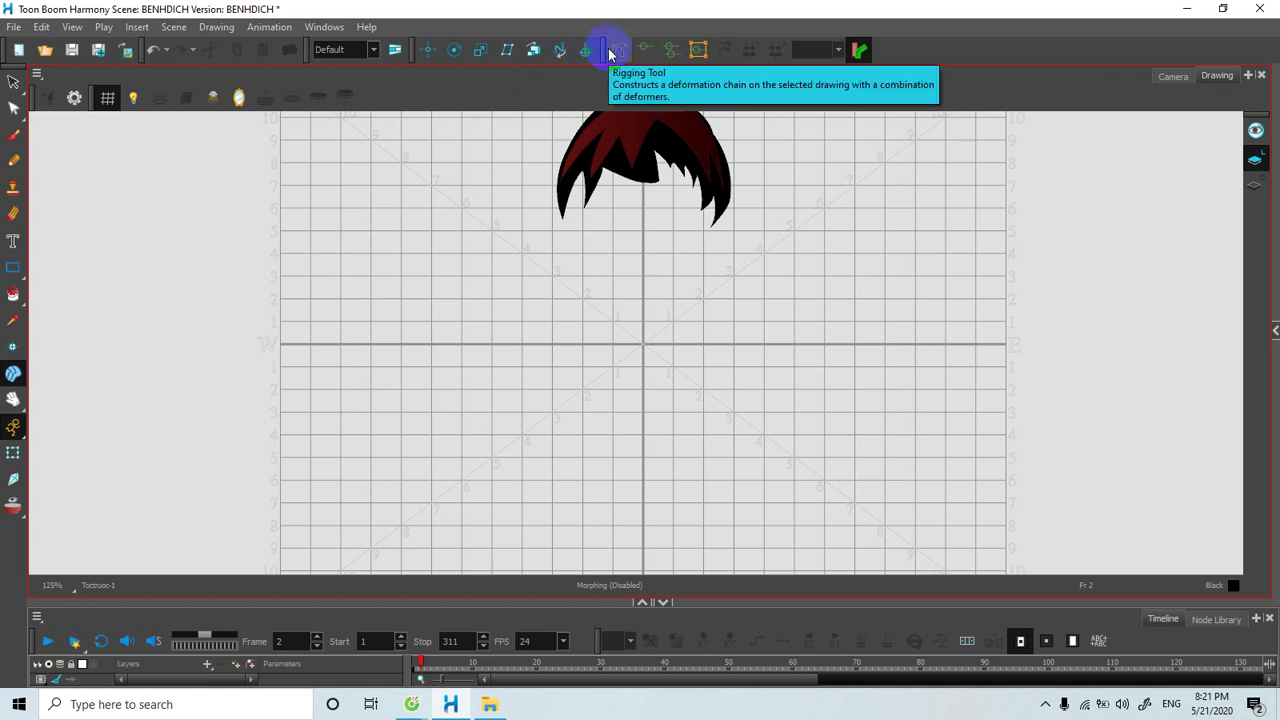
click(697, 50)
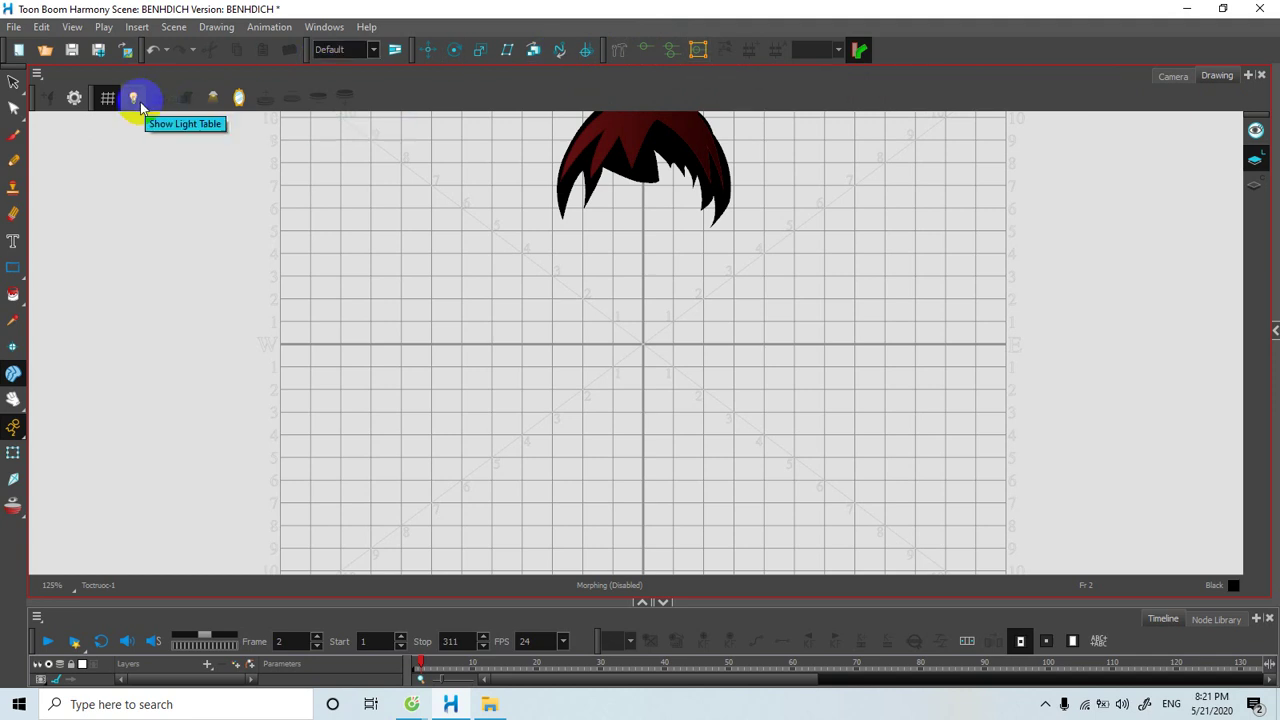
Toggle Mirror View on and off several times, leaving the hair drawing and grid mirrored.
click(239, 99)
click(239, 99)
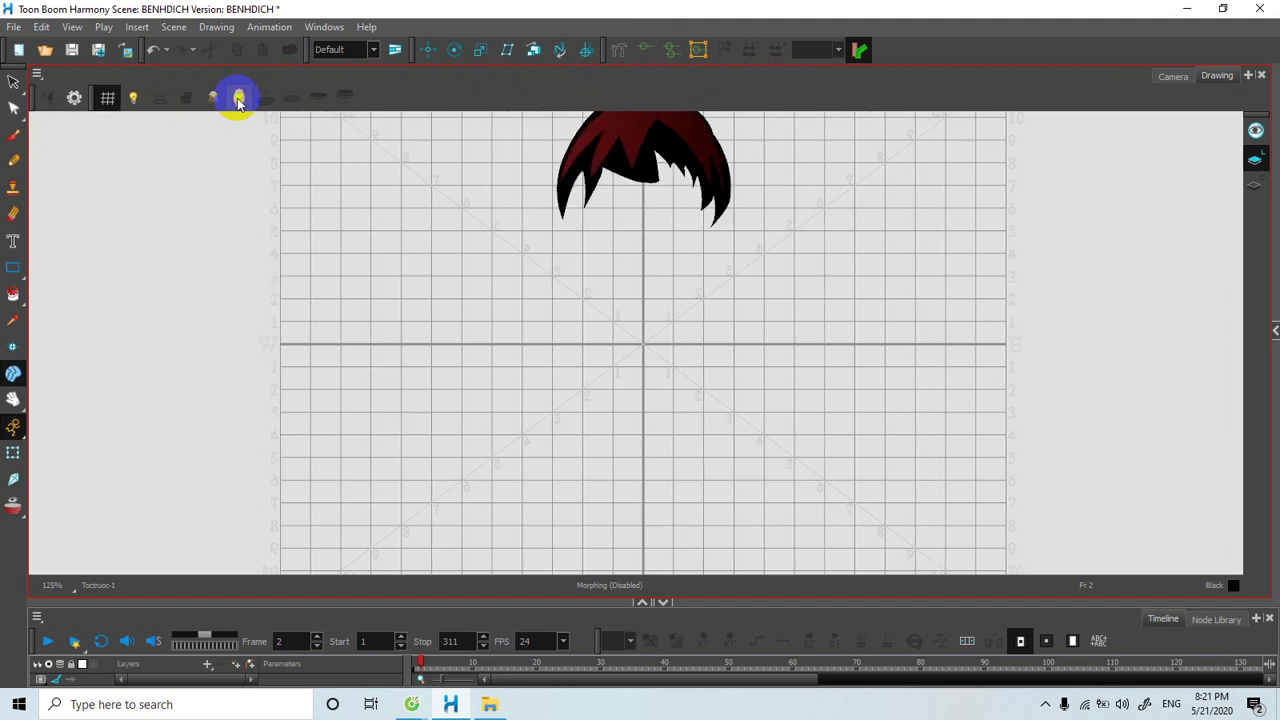
click(239, 99)
click(239, 99)
click(239, 99)
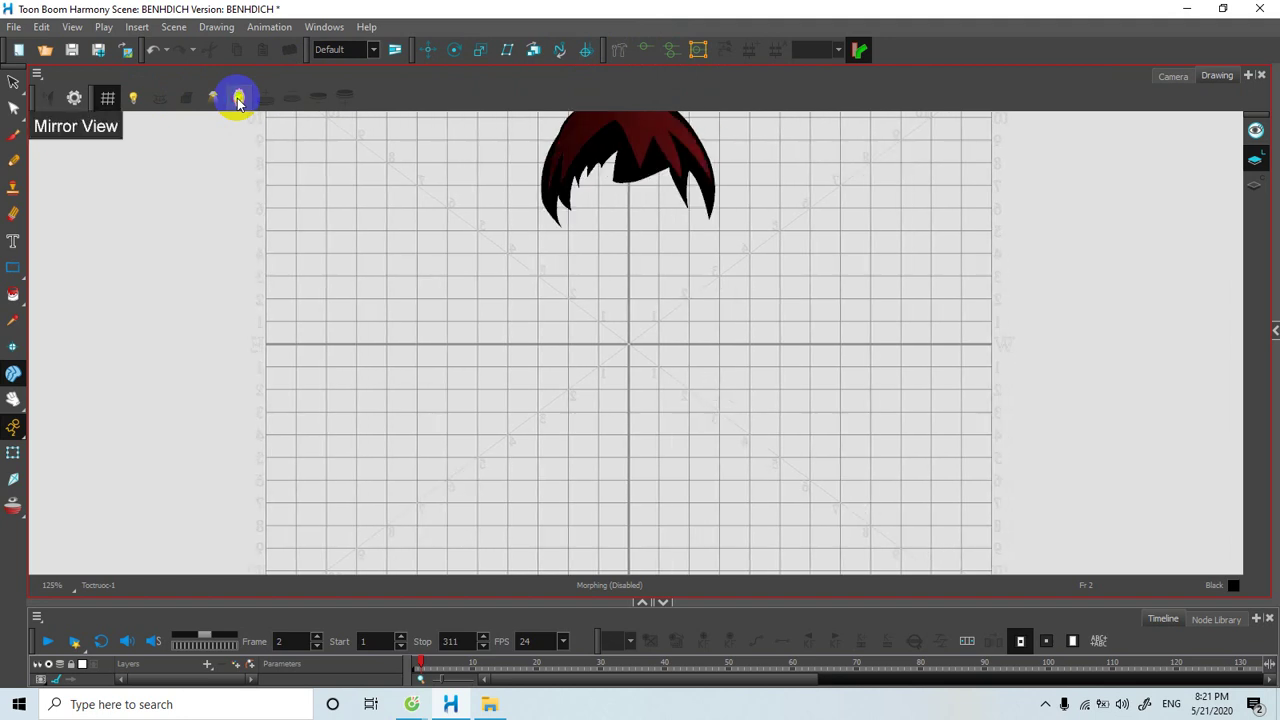
click(239, 99)
click(239, 99)
click(239, 99)
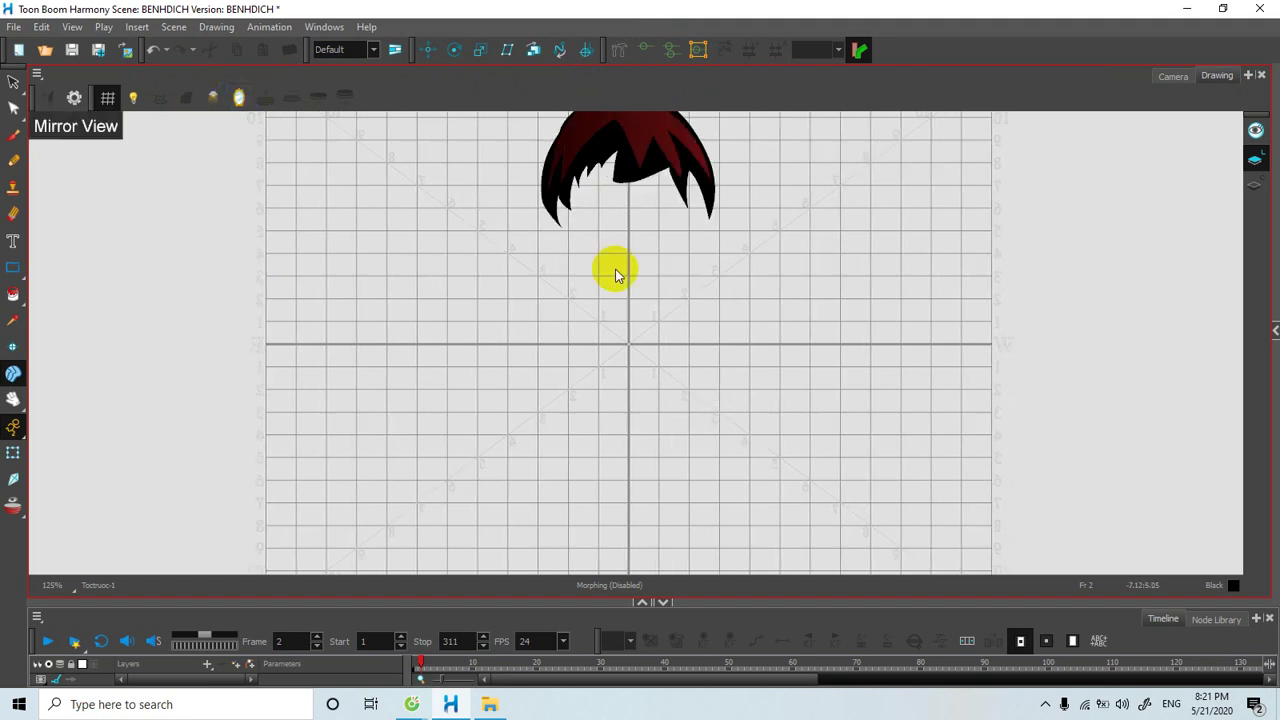
Enlarge the timeline area to show layers down to mc_CHI_HAI.
click(530, 640)
drag(526, 600, 531, 478)
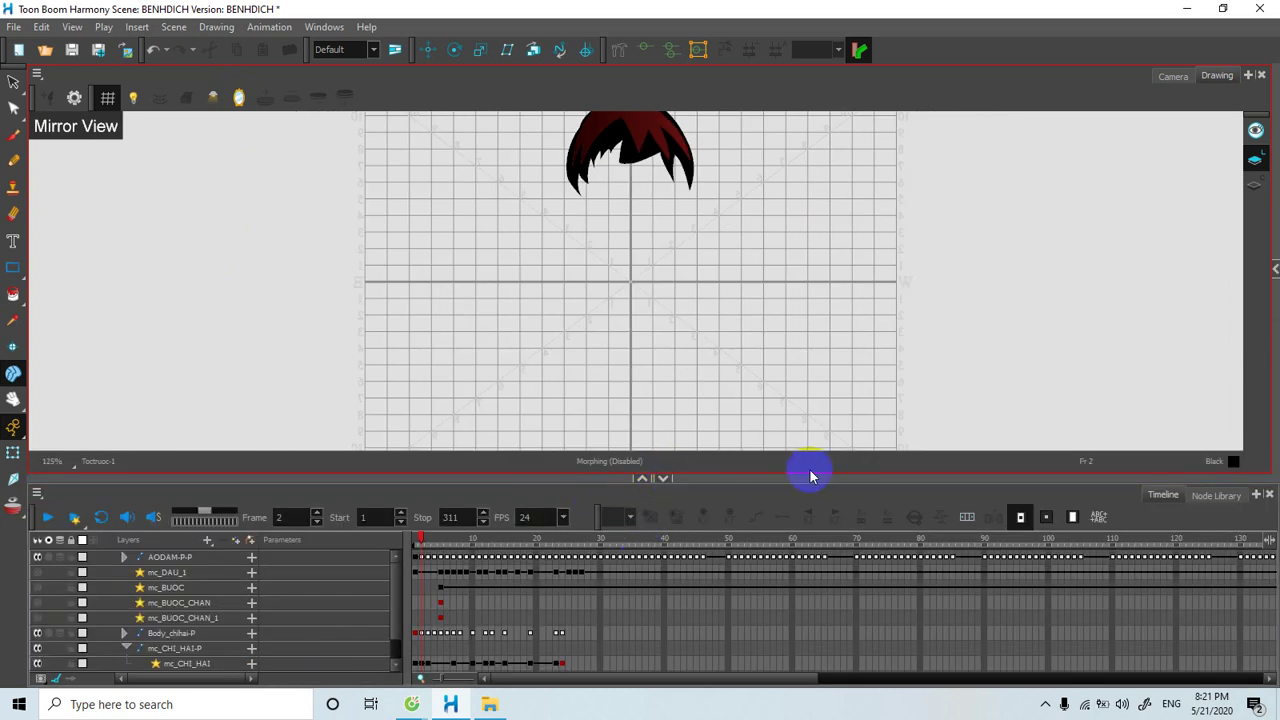
Switch to the Camera view, centre both characters in it and give the view more height than the timeline.
mouse_move(809, 474)
mouse_down()
mouse_move(782, 279)
mouse_move(766, 409)
mouse_move(768, 300)
mouse_move(766, 380)
mouse_move(754, 274)
mouse_move(766, 423)
mouse_move(755, 412)
mouse_up()
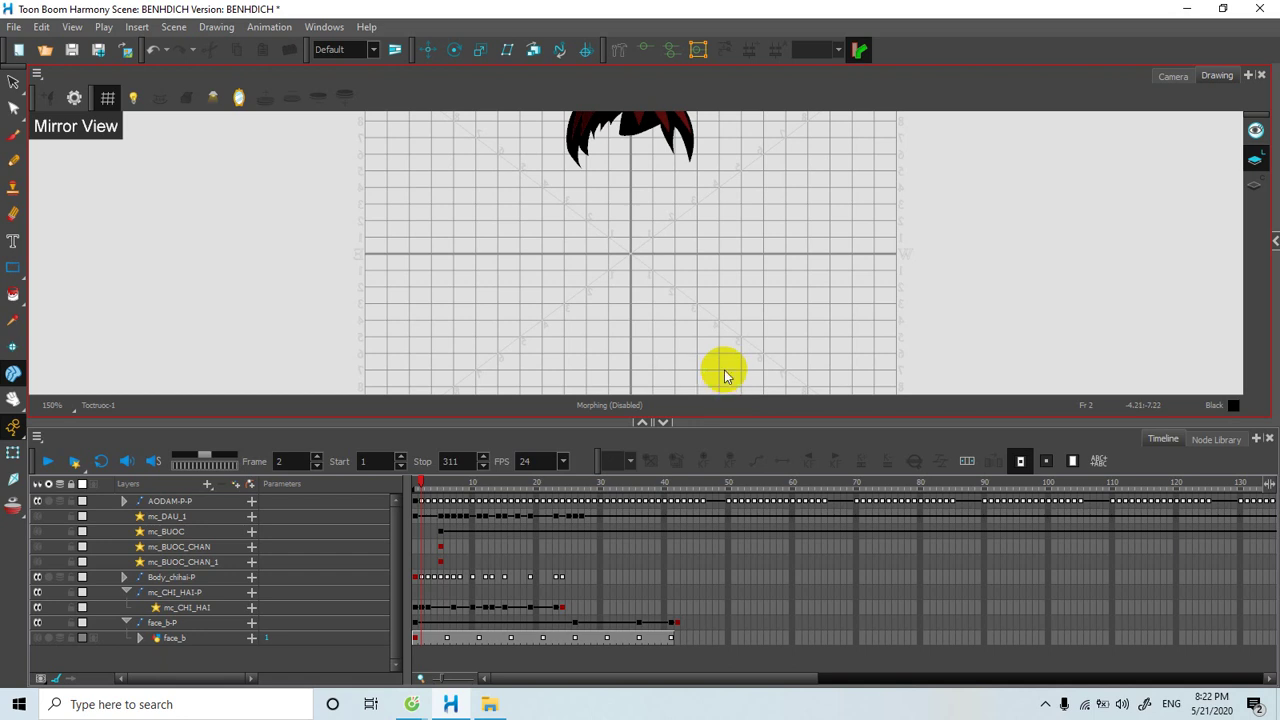
click(1170, 78)
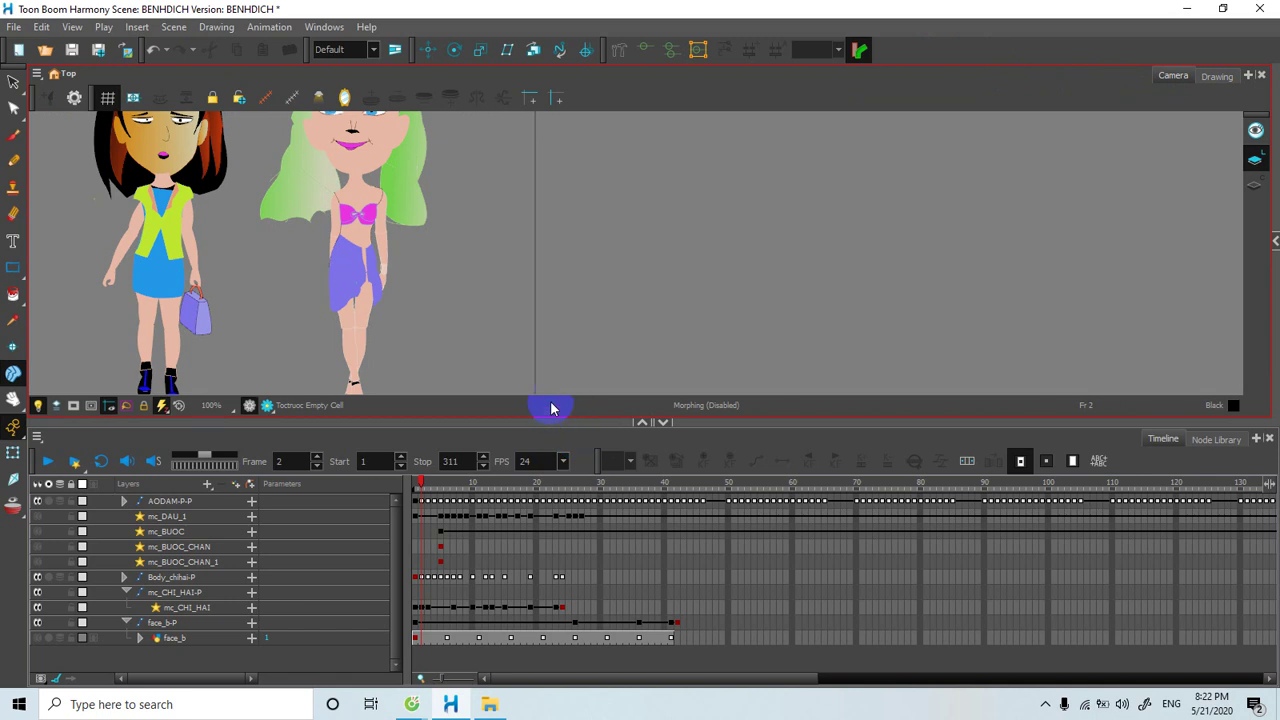
drag(486, 340, 746, 388)
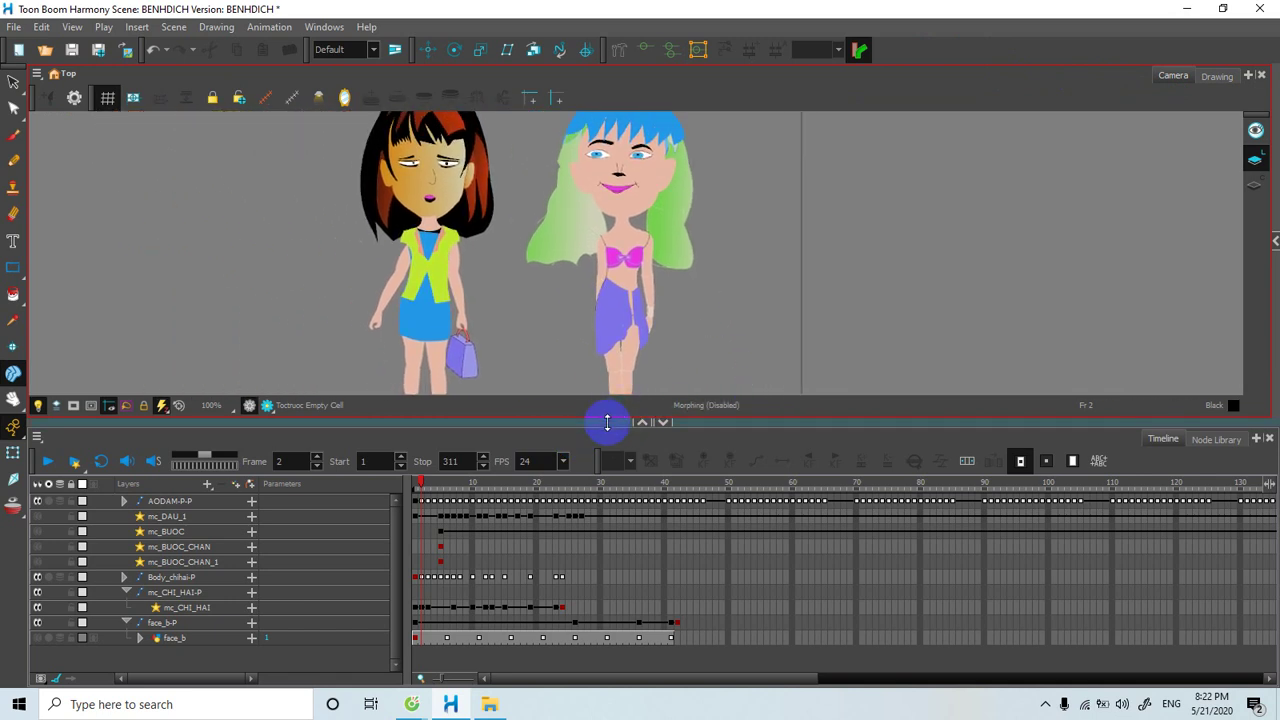
drag(608, 422, 610, 510)
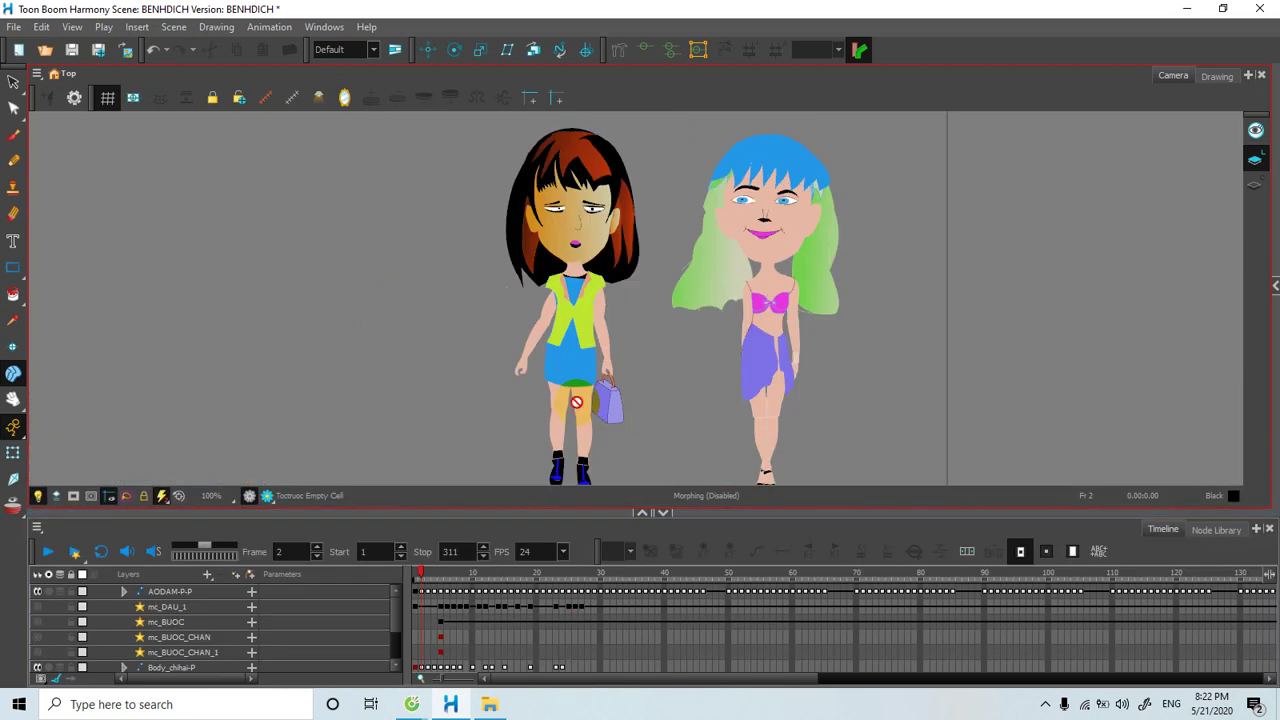
Scrub the animation to frame 20 and back to frame 15, enlarging the Camera view to show the characters' feet.
click(420, 578)
drag(420, 578, 538, 600)
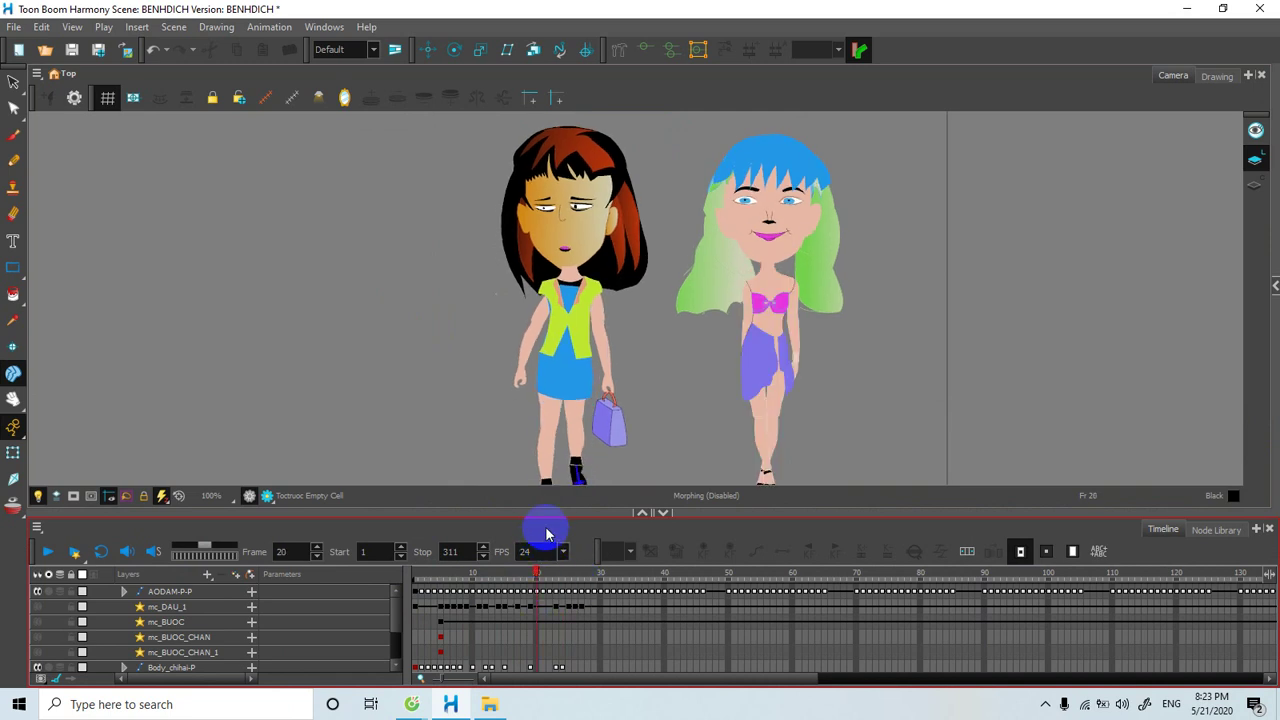
drag(543, 509, 543, 556)
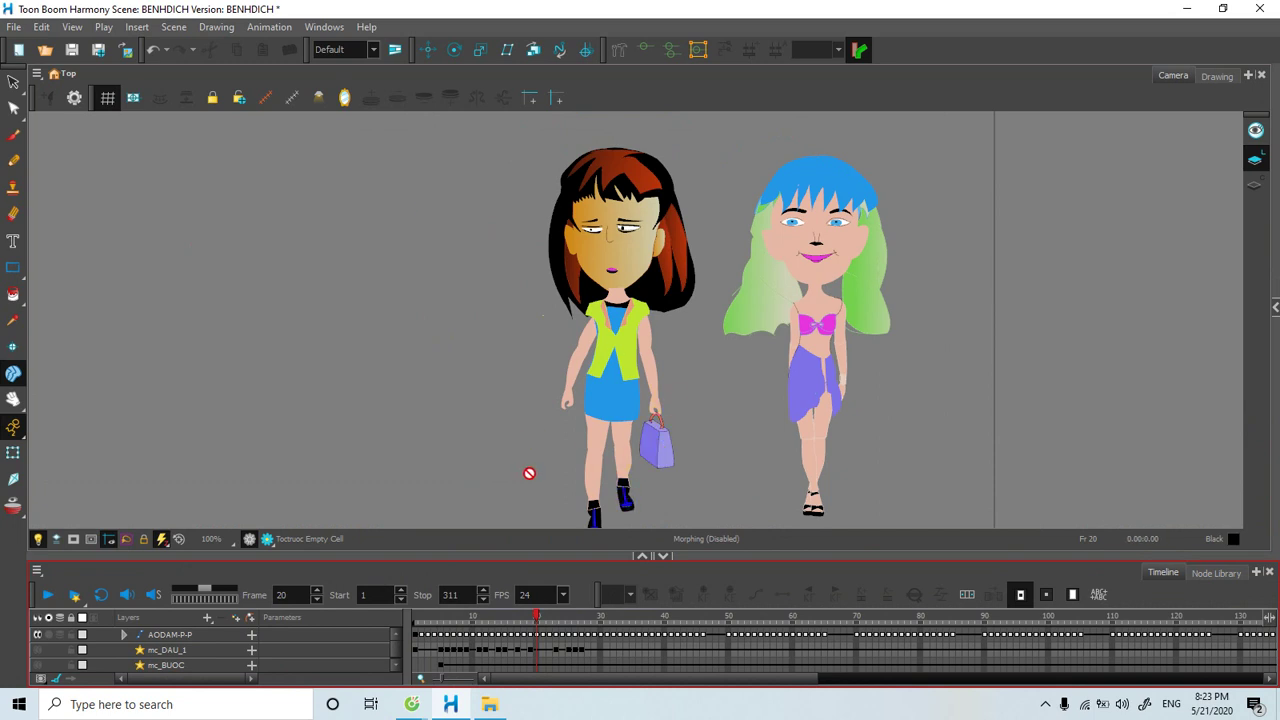
click(541, 622)
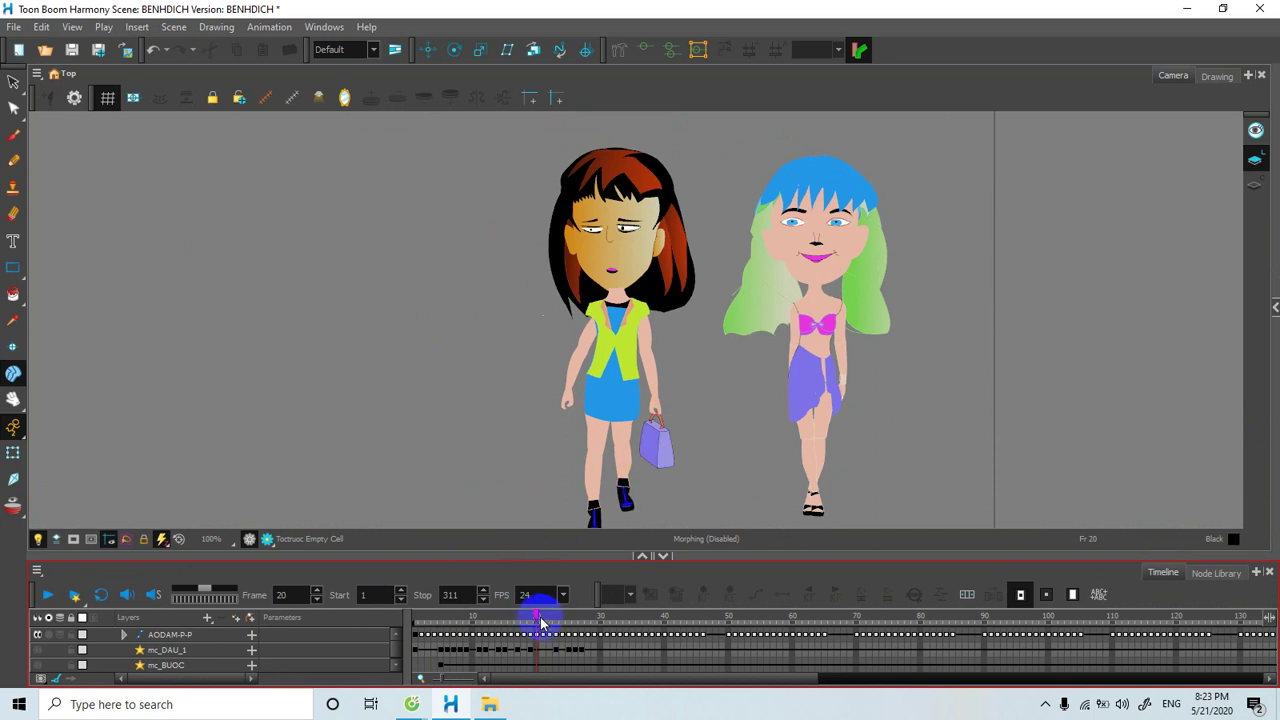
drag(537, 620, 507, 620)
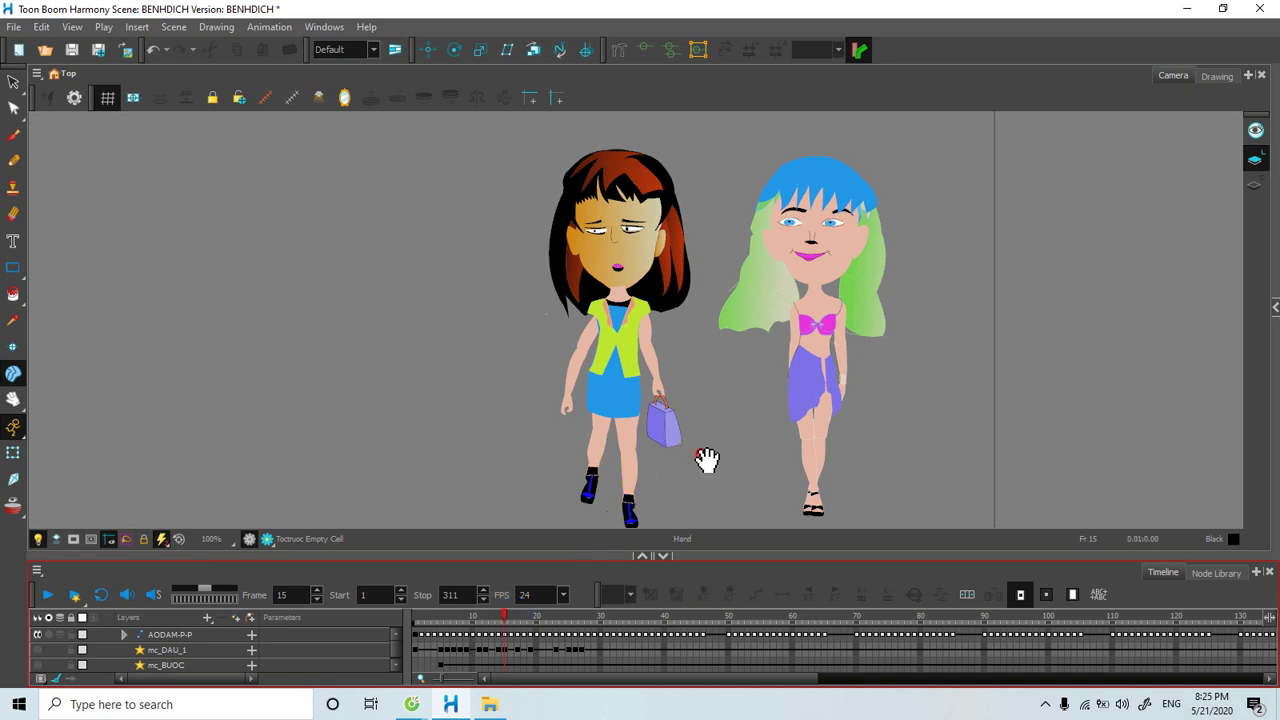
Examine both characters up close at 250% zoom, from their legs up to their faces.
scroll(611, 393, up, 4)
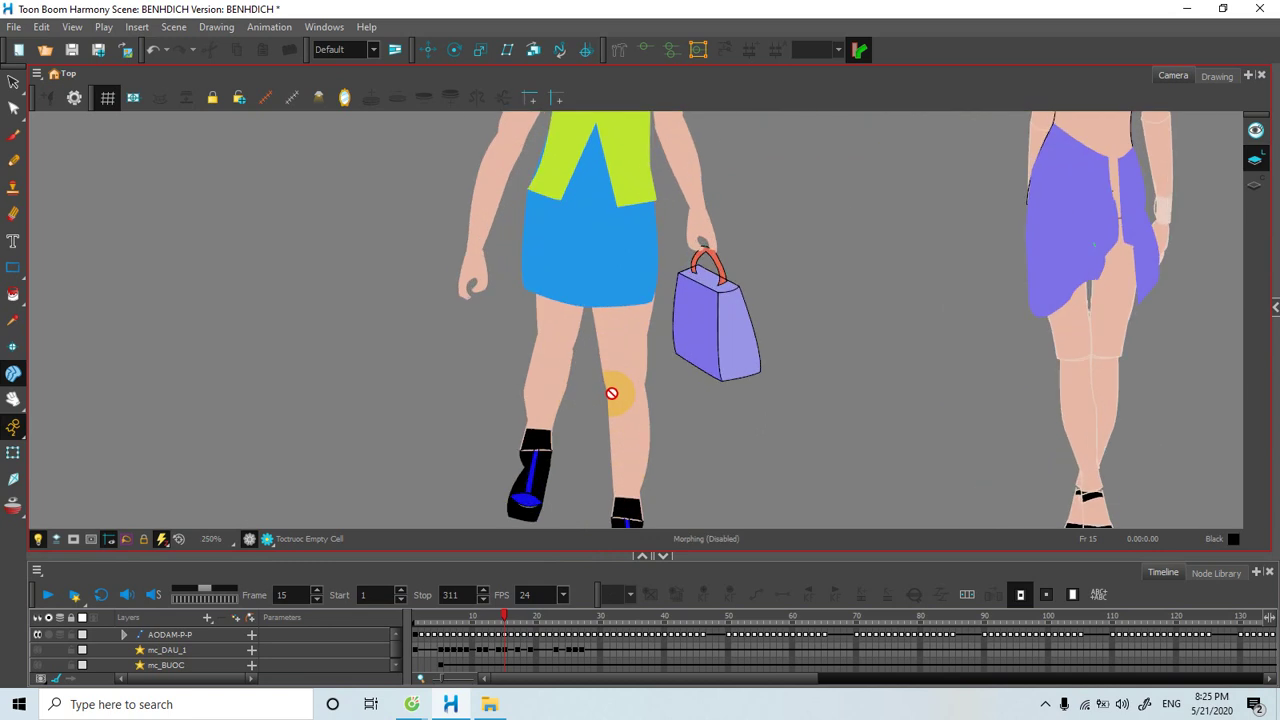
key(space)
drag(689, 426, 633, 402)
drag(803, 309, 743, 385)
drag(743, 337, 731, 403)
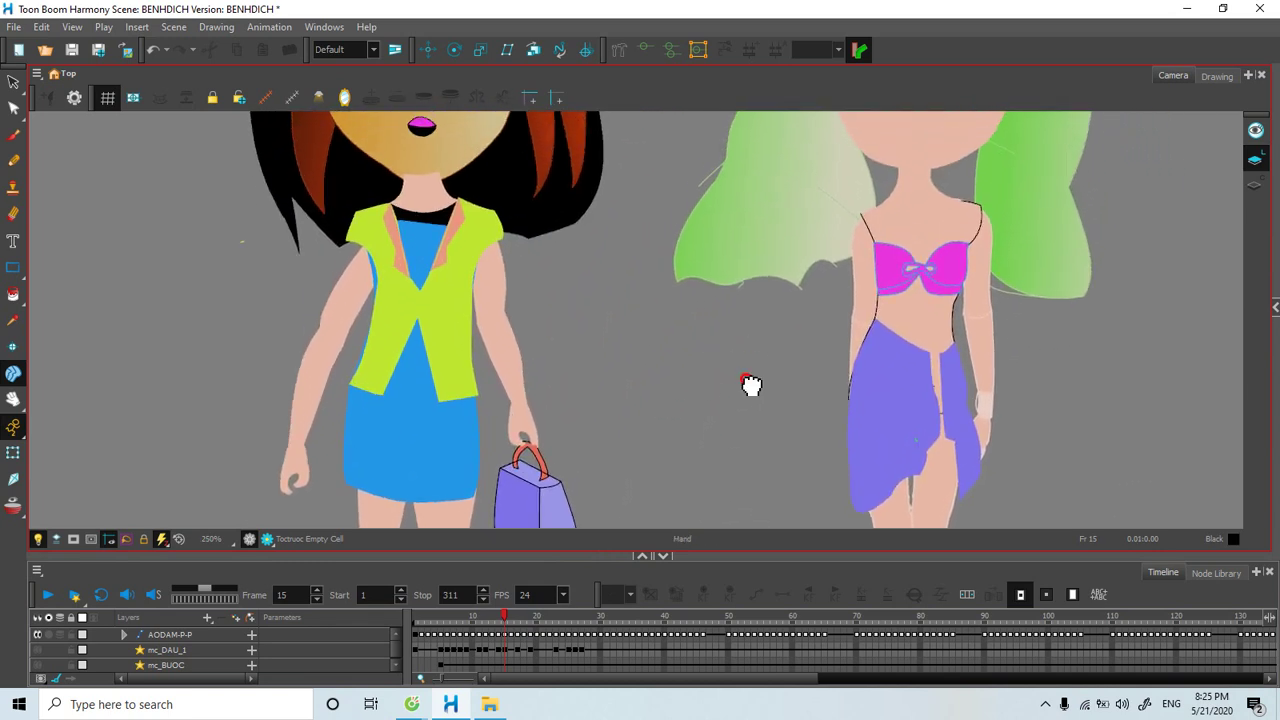
drag(749, 316, 749, 406)
drag(689, 342, 666, 363)
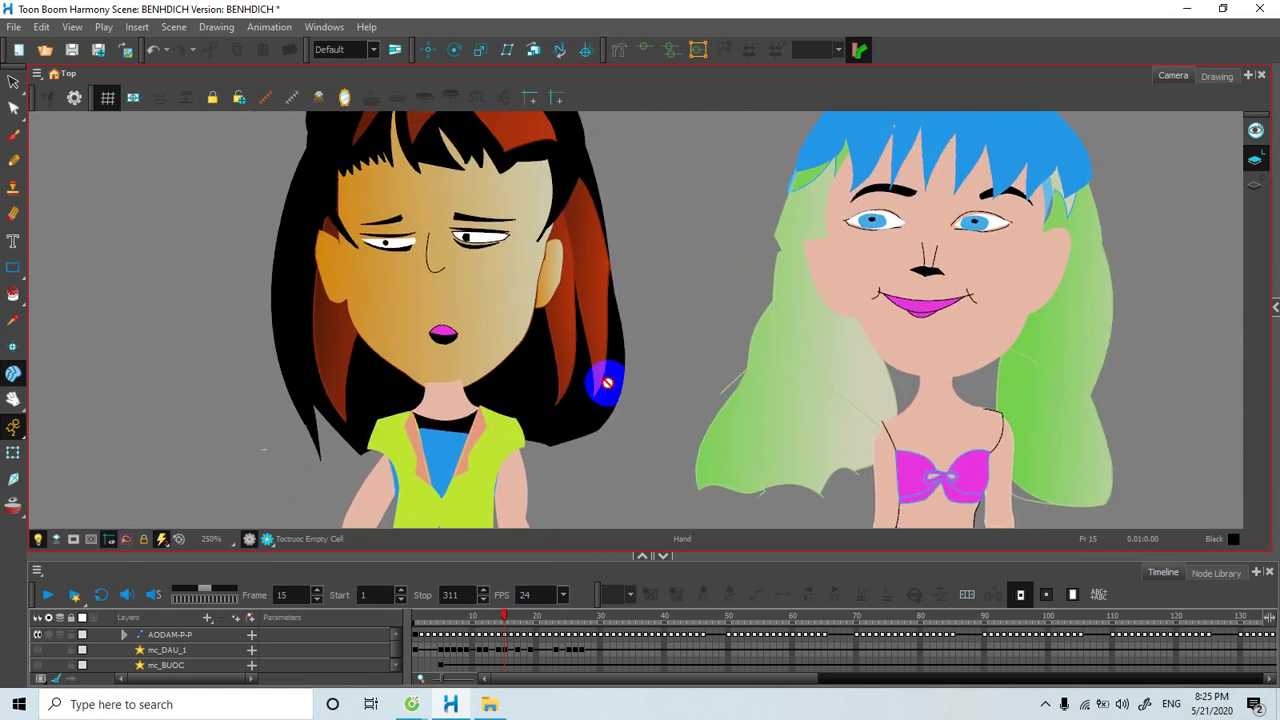
Scrub through frames 6, 15 and 8 to compare the facial poses, ending on frame 1.
drag(503, 617, 445, 617)
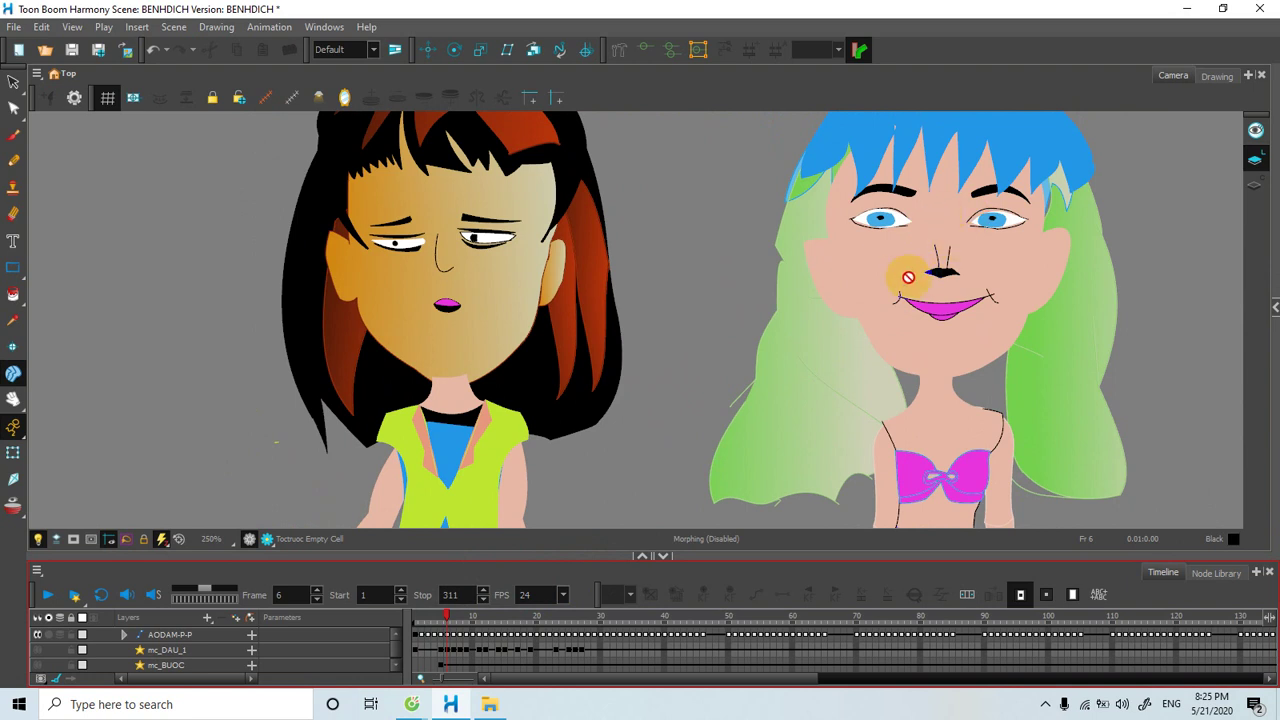
click(450, 595)
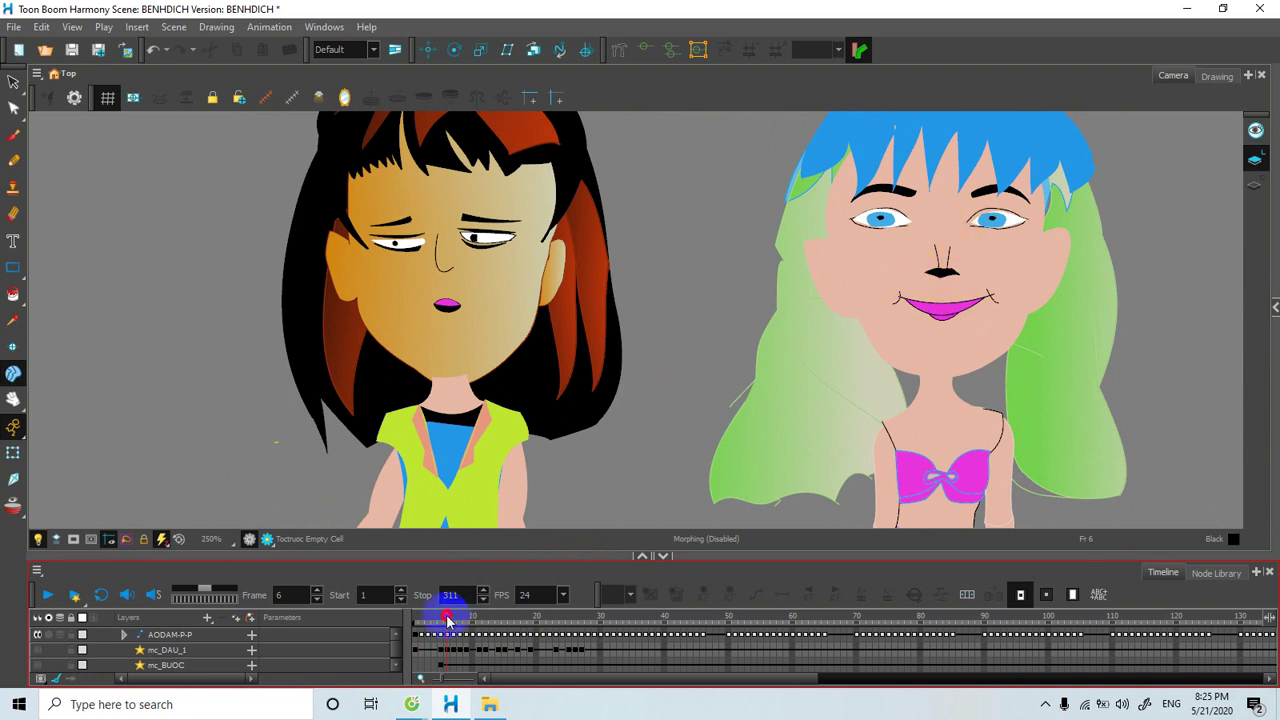
drag(447, 620, 505, 622)
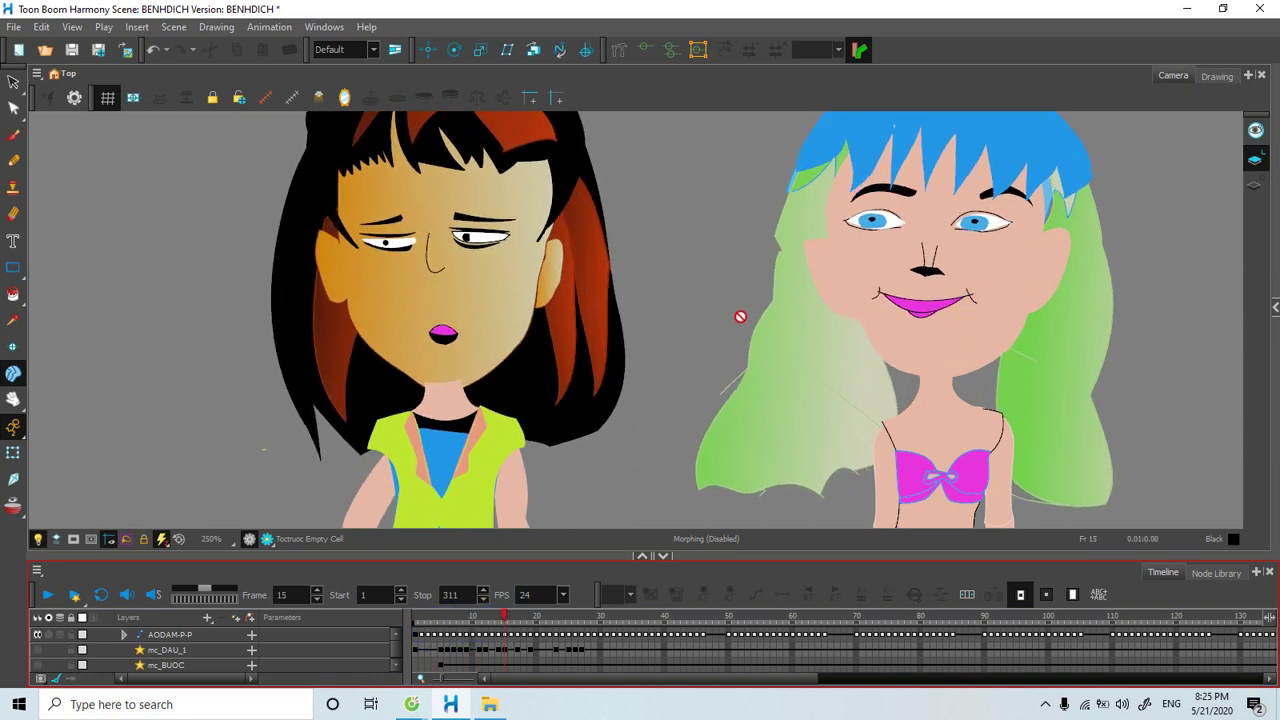
drag(523, 610, 461, 632)
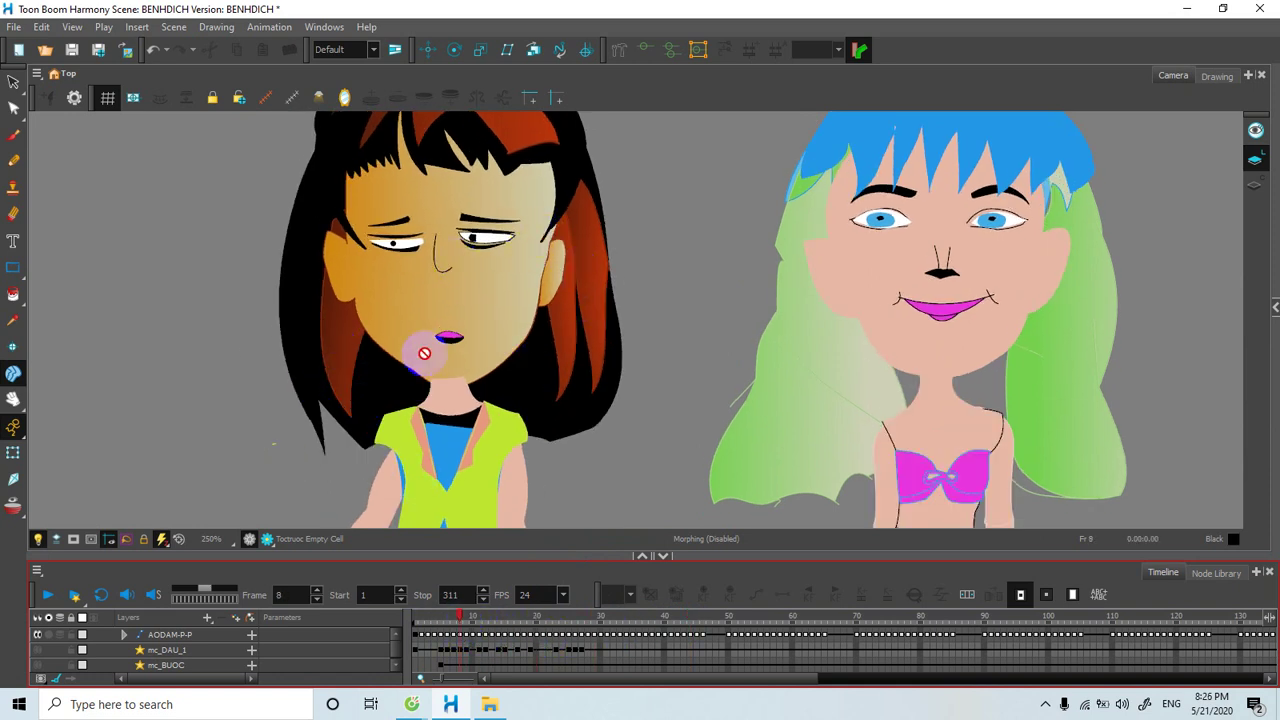
drag(520, 349, 414, 614)
Examine both characters' first-frame poses at 125% zoom in the Camera view.
scroll(550, 420, down, 3)
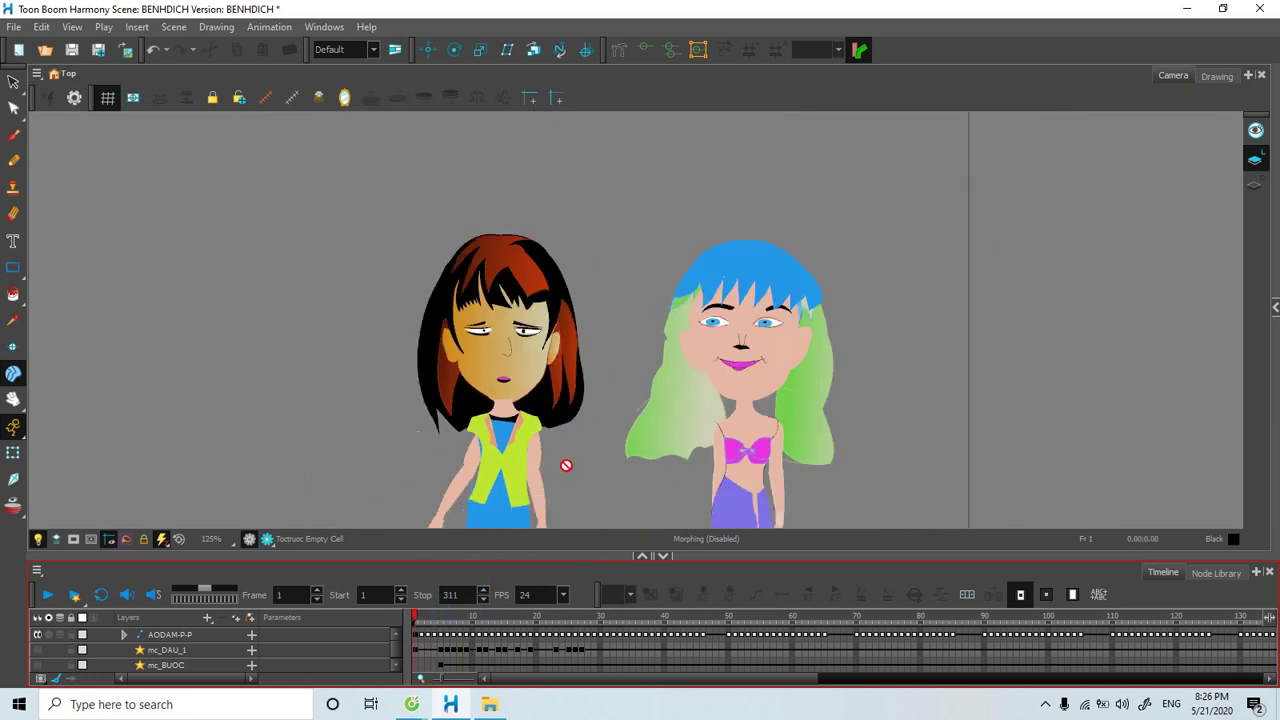
scroll(575, 360, down, 5)
scroll(580, 345, down, 2)
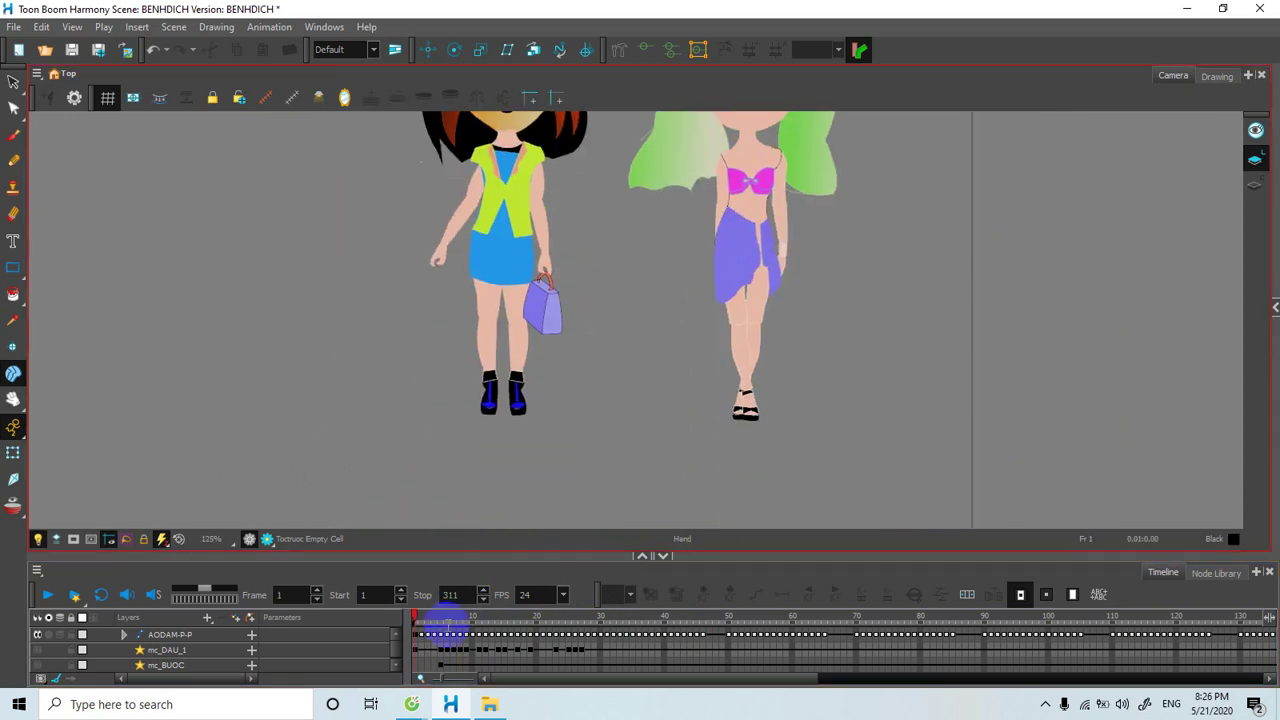
drag(443, 628, 414, 623)
key(space)
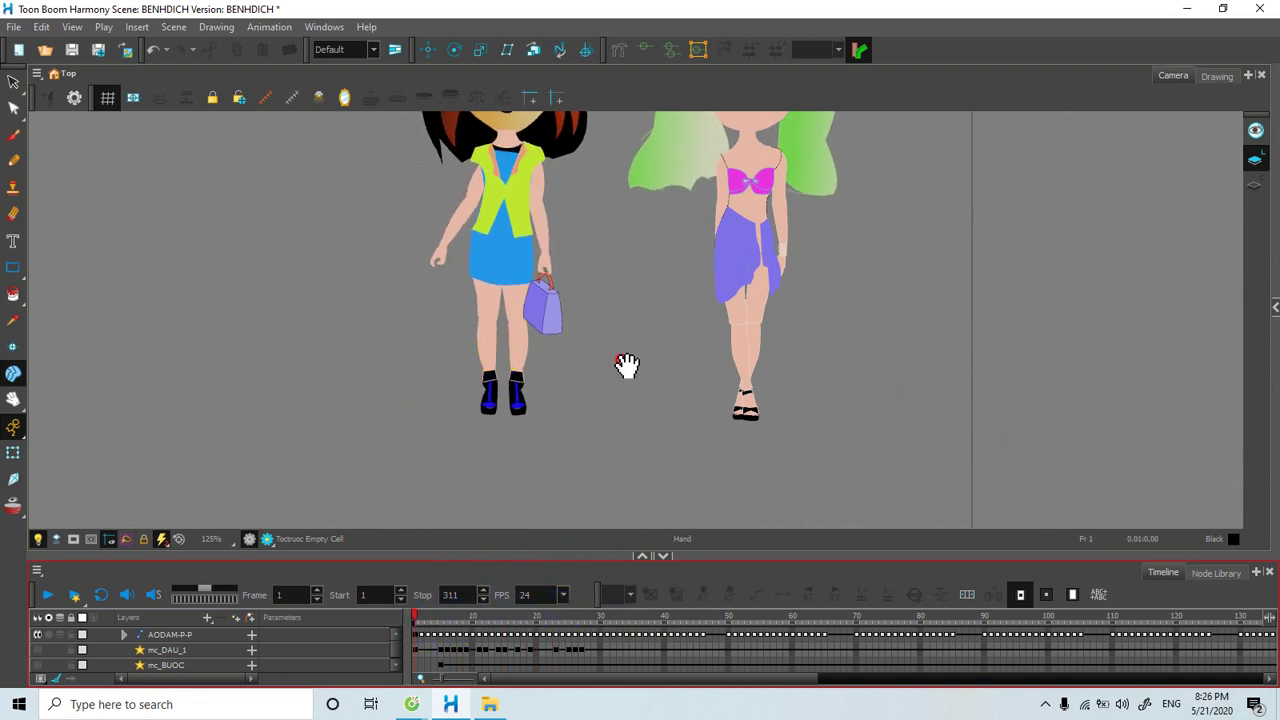
scroll(626, 365, up, 5)
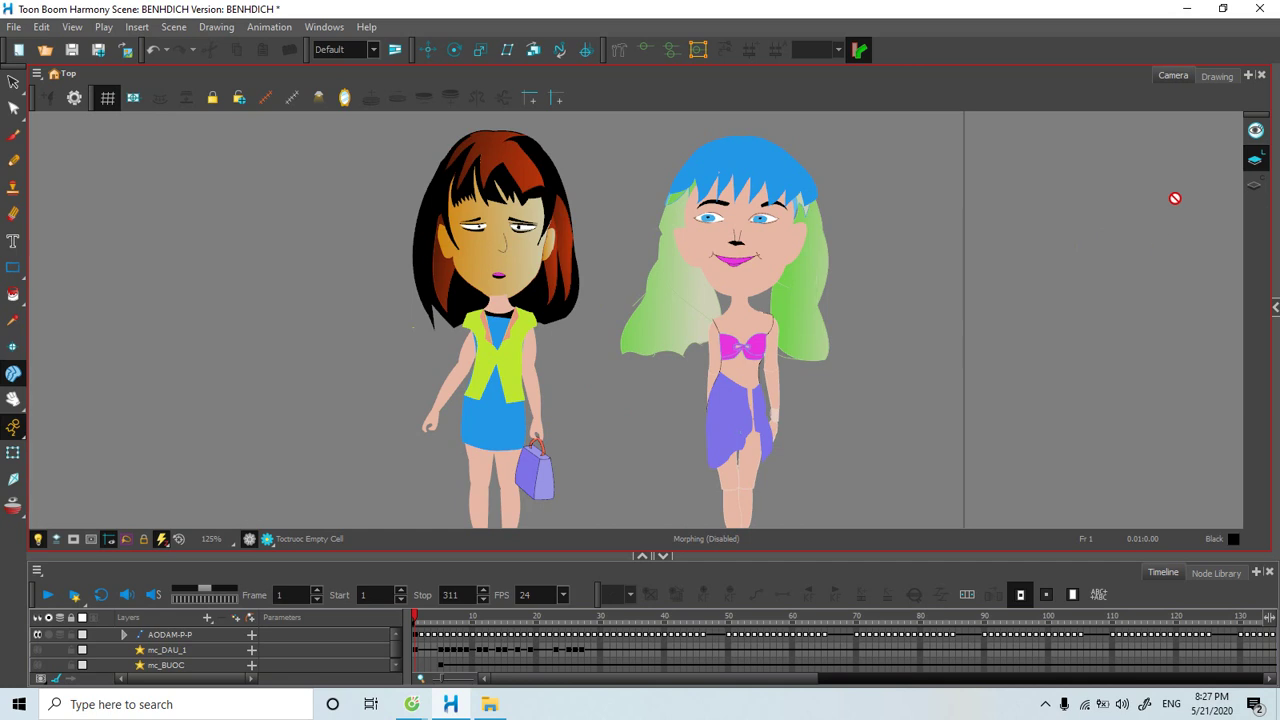
Open the Colour view, enlarge the timeline area and expand the collapsed side panel to show the colour palettes.
click(1248, 75)
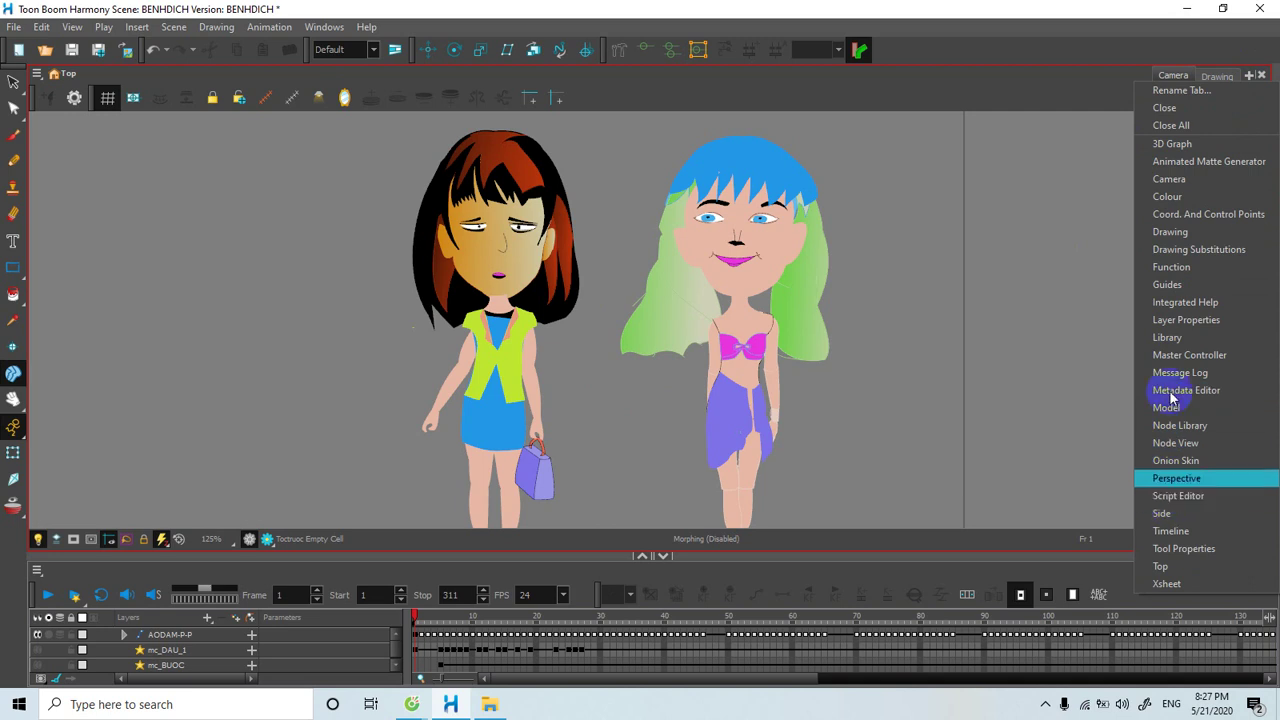
click(1163, 197)
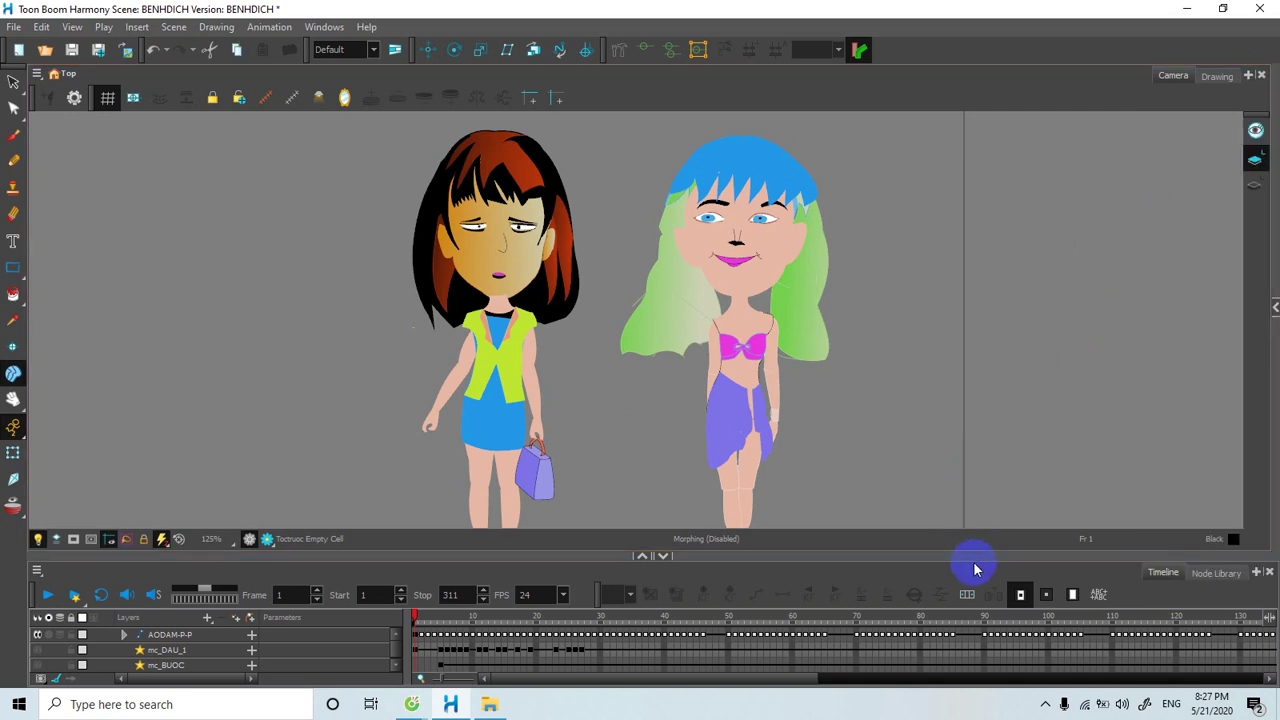
drag(975, 553, 955, 442)
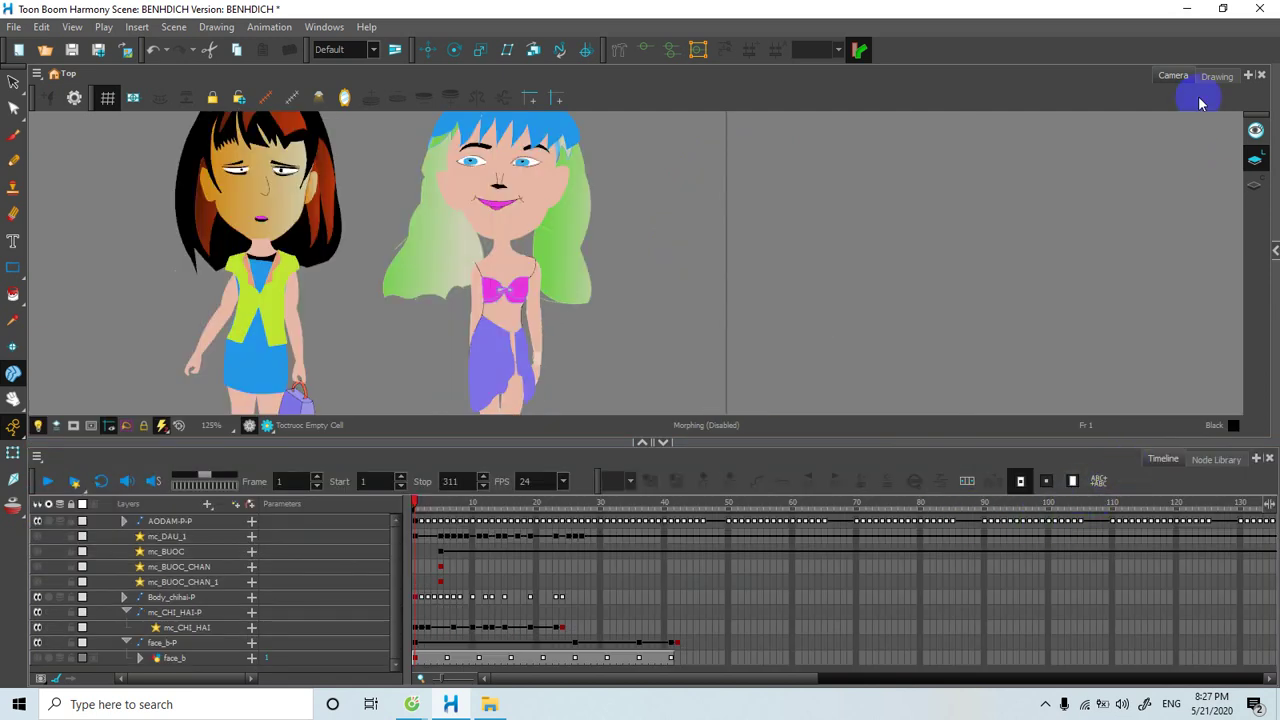
click(1248, 76)
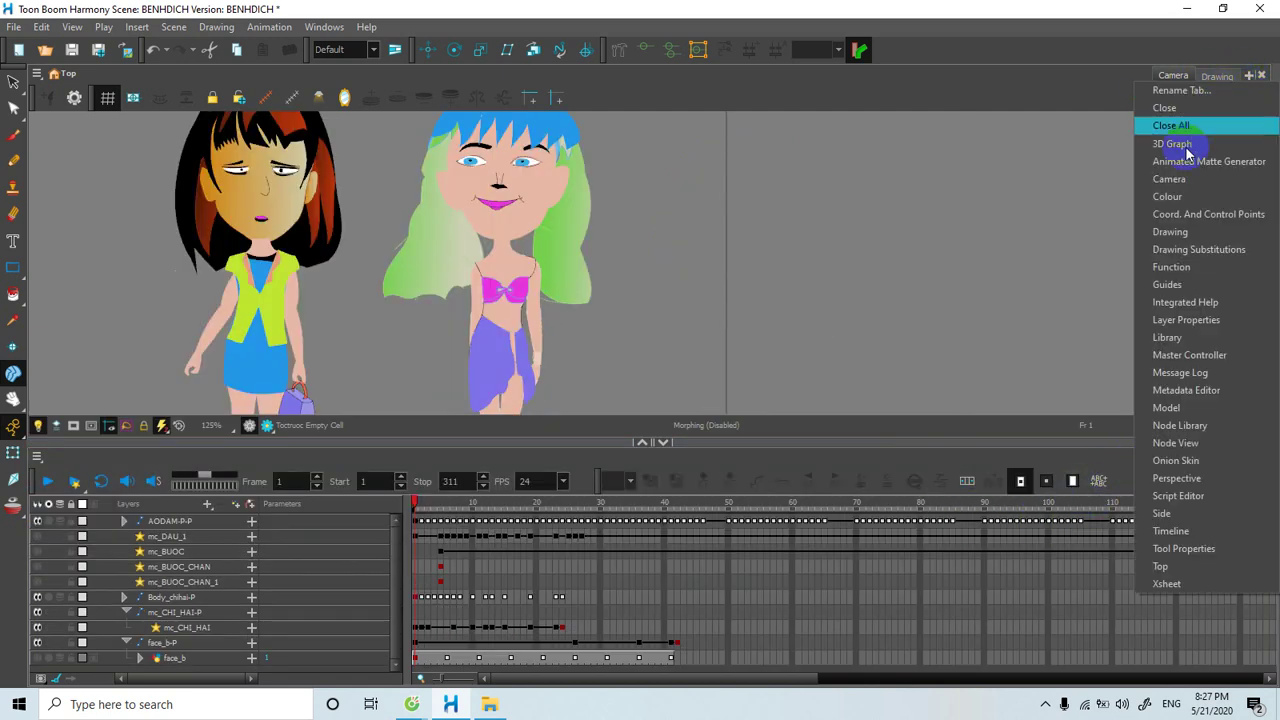
click(1168, 197)
mouse_move(1050, 8)
mouse_down()
mouse_move(1014, 77)
mouse_move(977, 323)
mouse_move(1043, 9)
mouse_up()
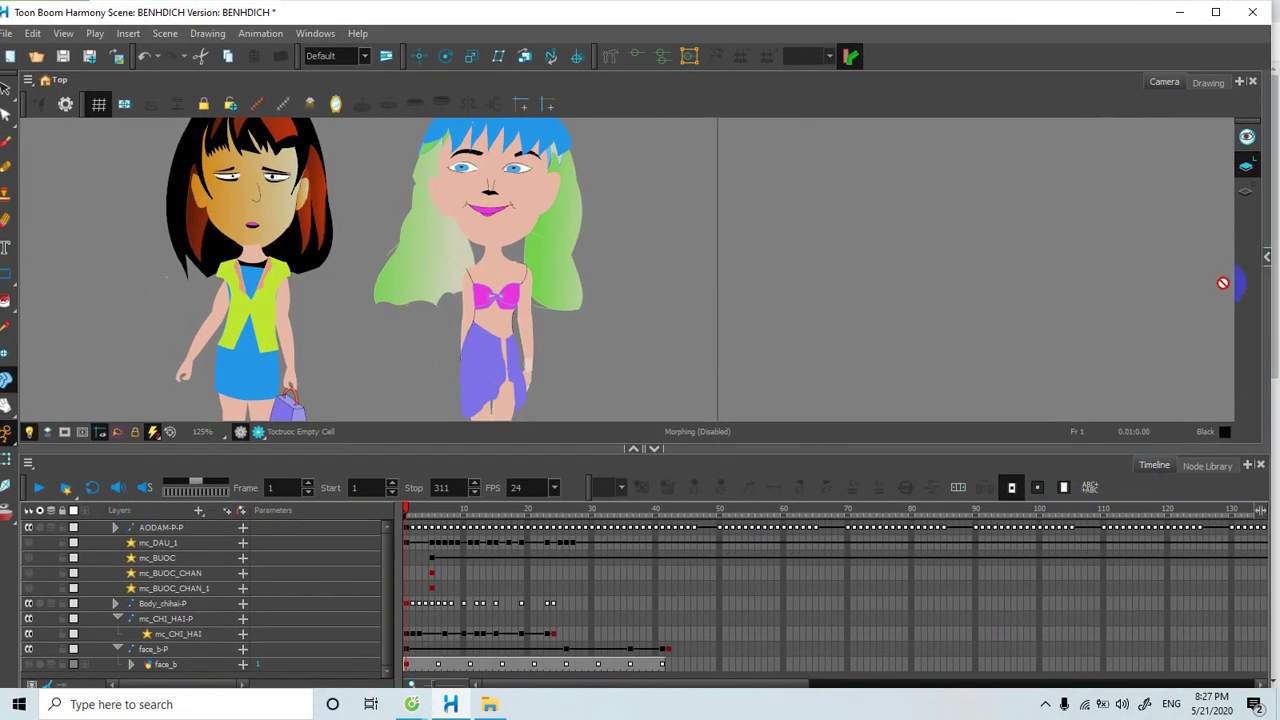
click(1266, 258)
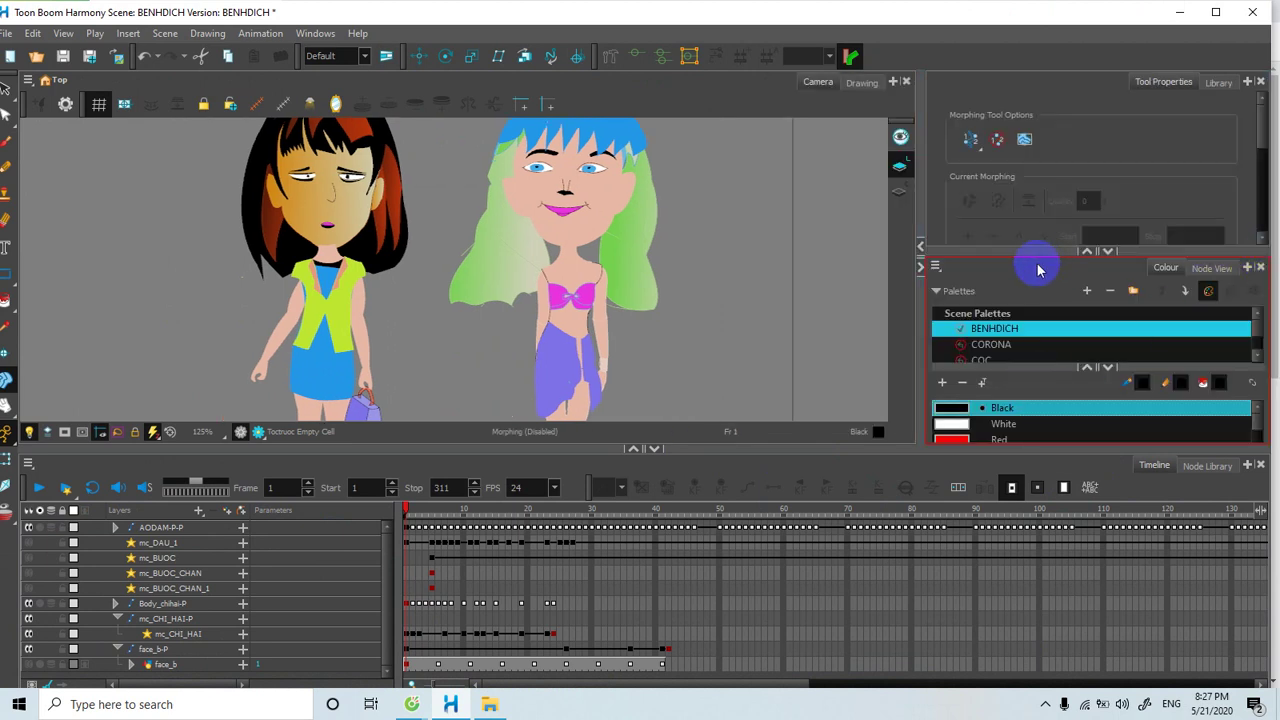
Enlarge the Colour view, select the CORONA scene palette and show the rest of the palette list.
drag(1039, 250, 1037, 192)
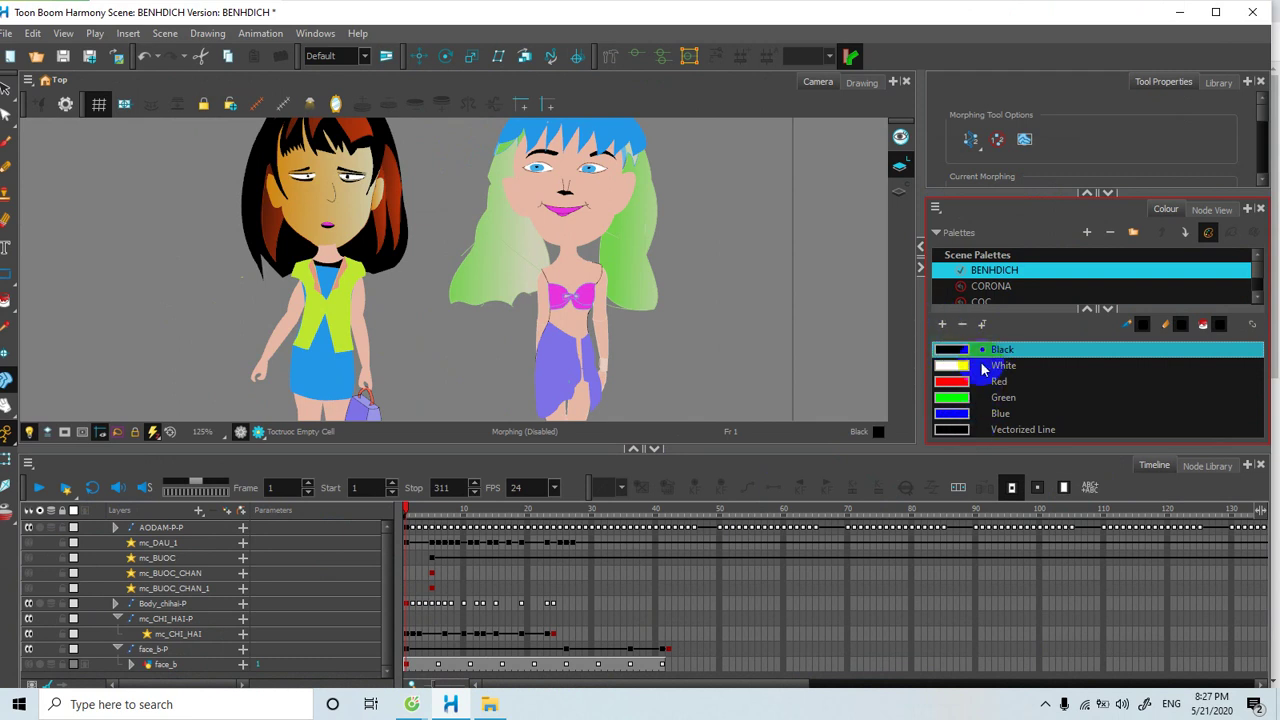
click(1005, 286)
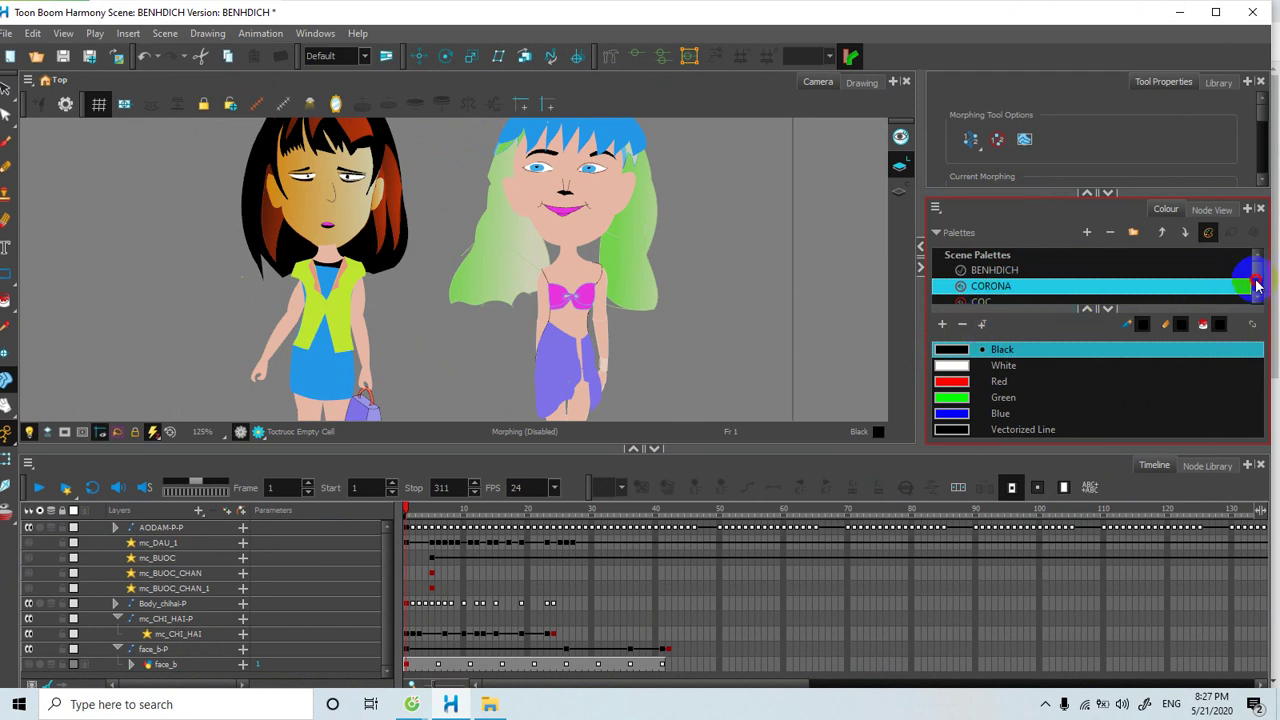
click(1257, 286)
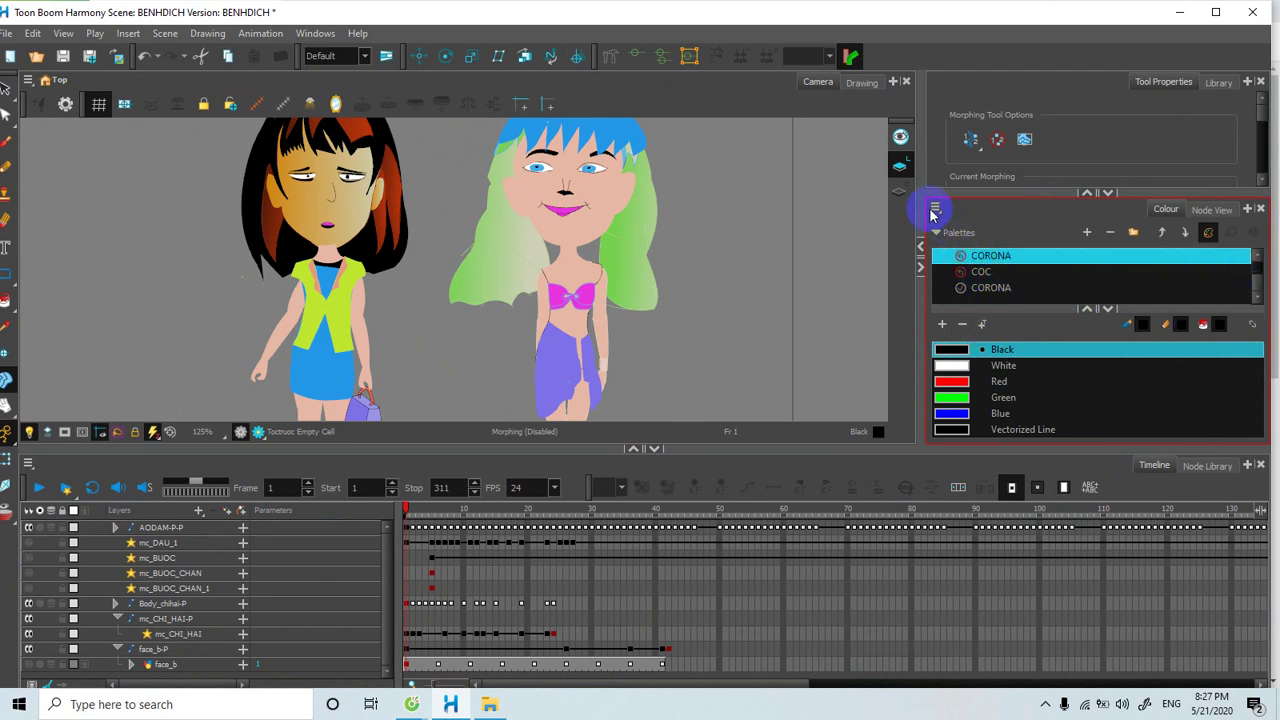
Start linking an external palette to the scene and open the file browser for choosing it.
click(942, 224)
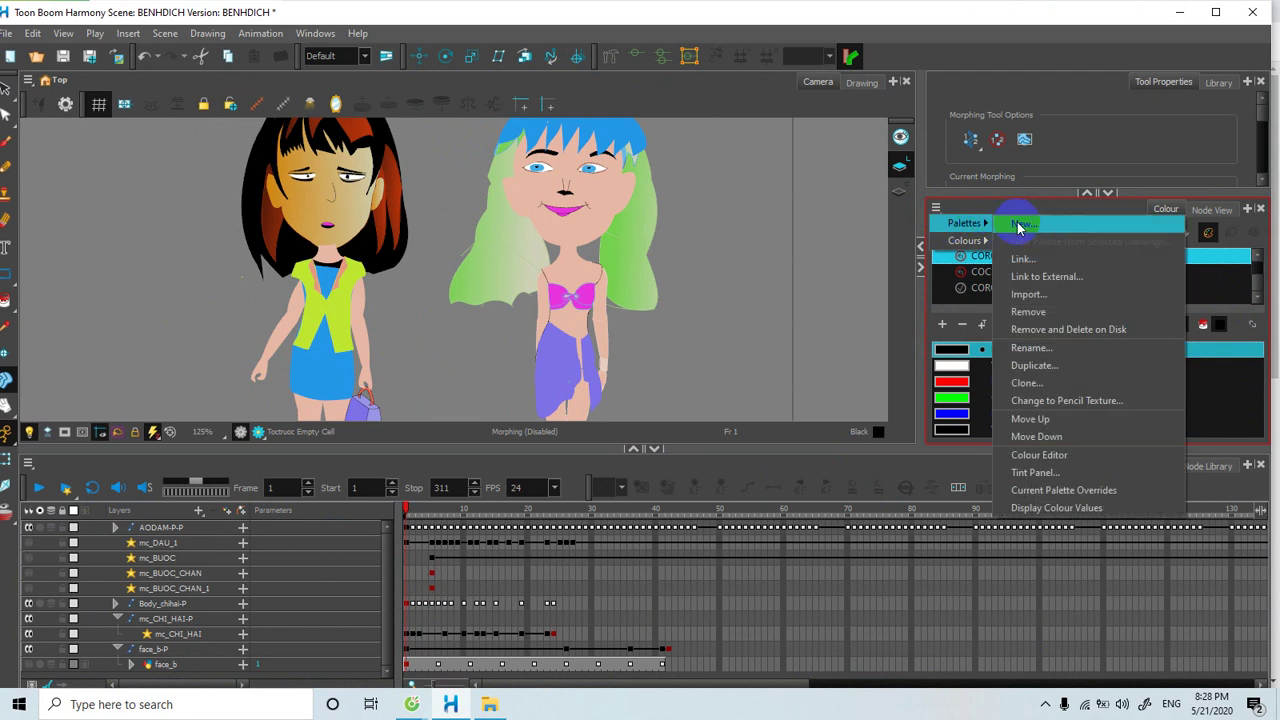
click(1060, 281)
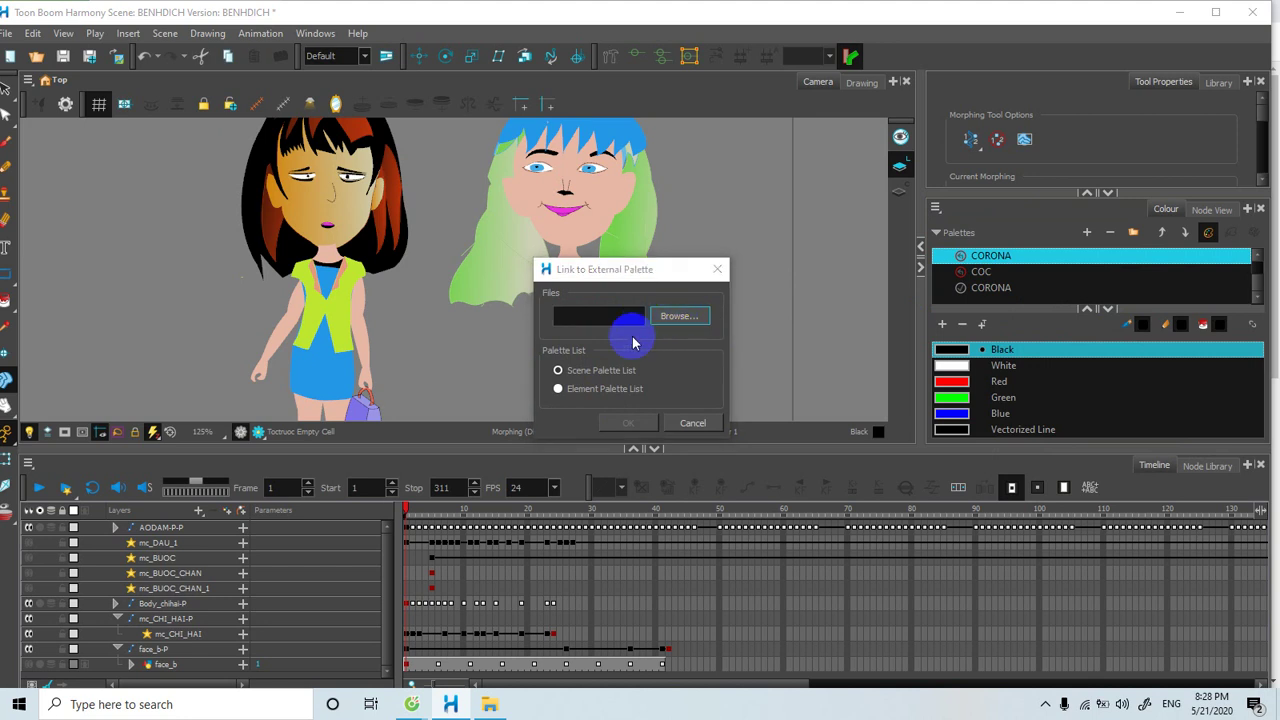
click(655, 315)
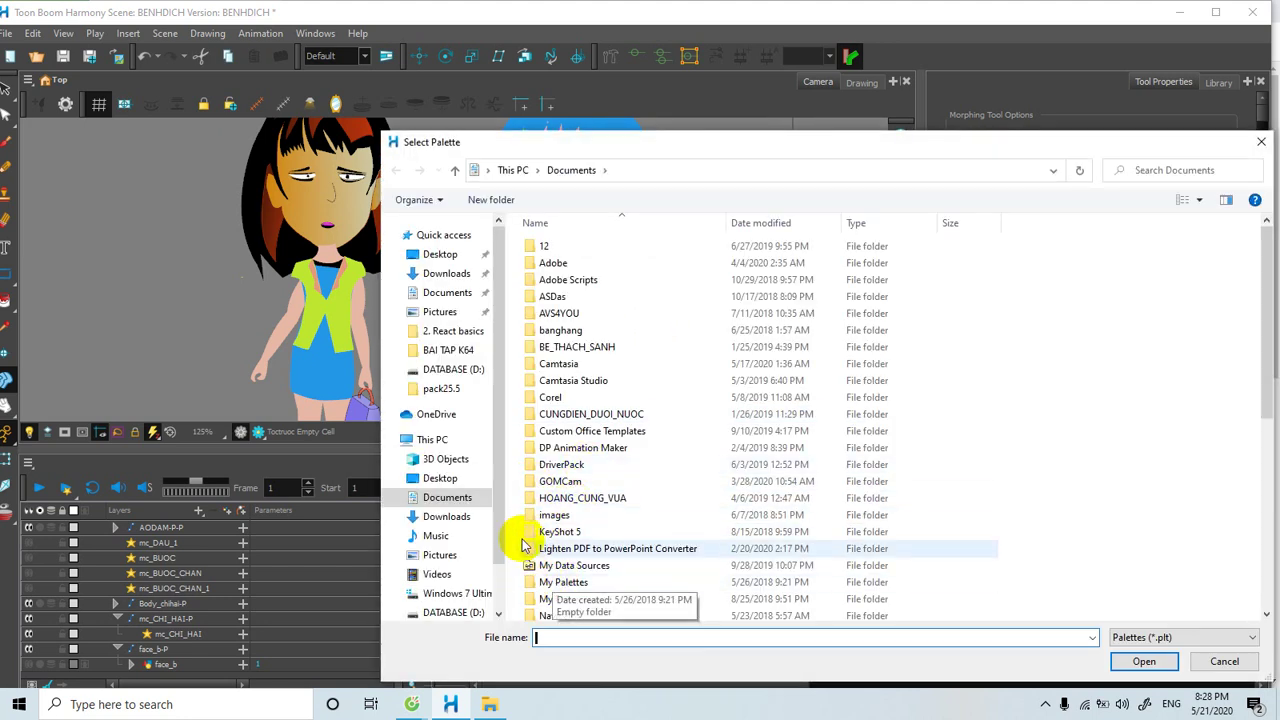
Search the VIEN NGOC UOC CUA QUA project inside DU_AN_PHIM on Local Disk (E:) for an external palette.
scroll(430, 550, down, 2)
click(453, 541)
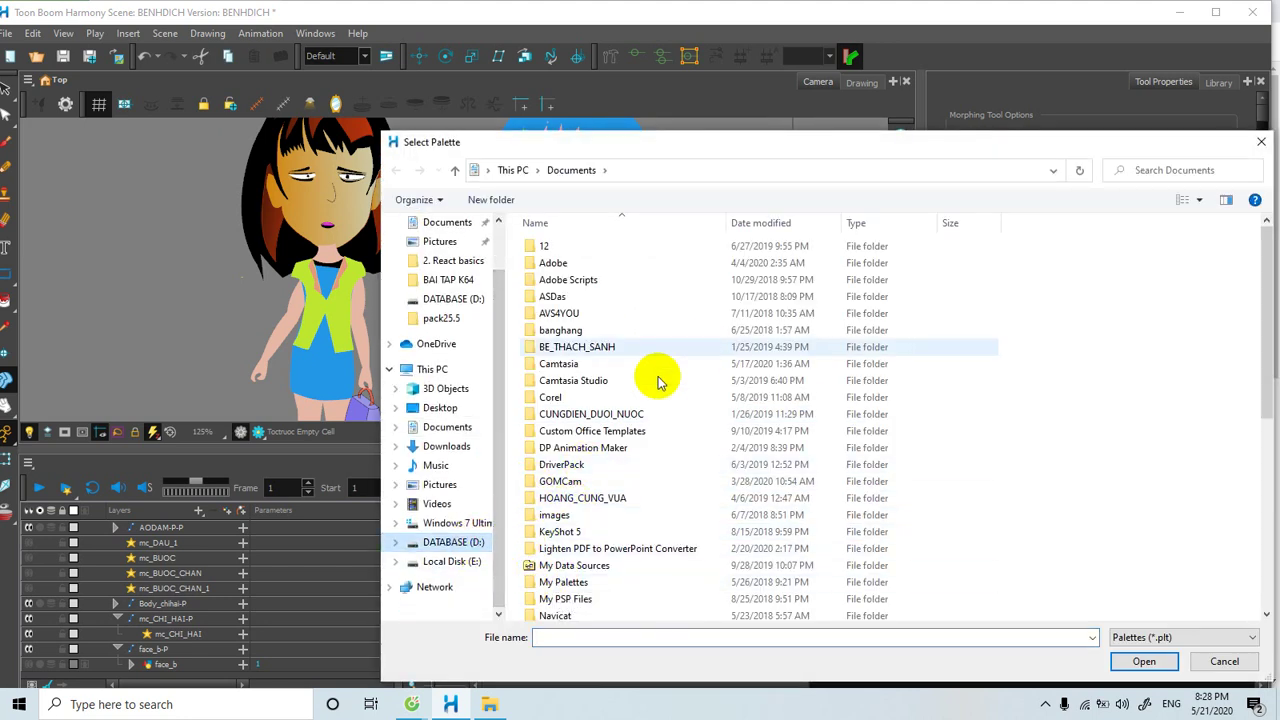
scroll(601, 555, down, 1)
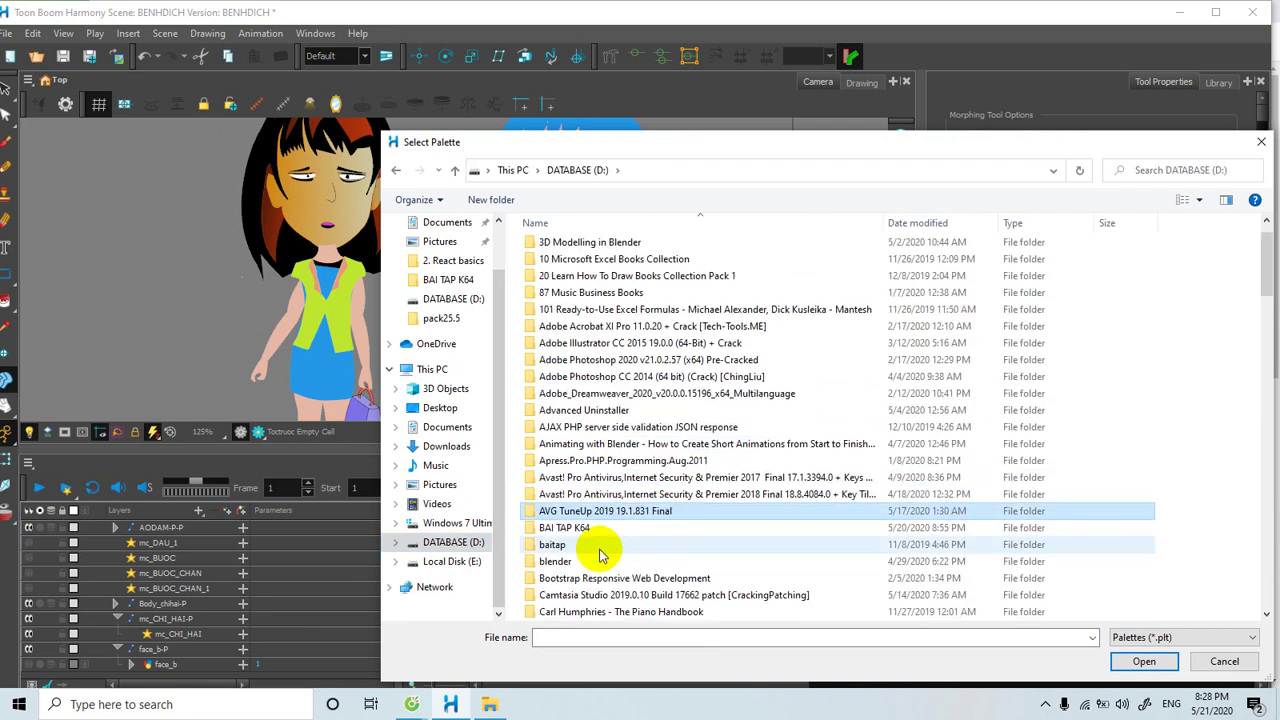
scroll(601, 555, down, 4)
click(452, 561)
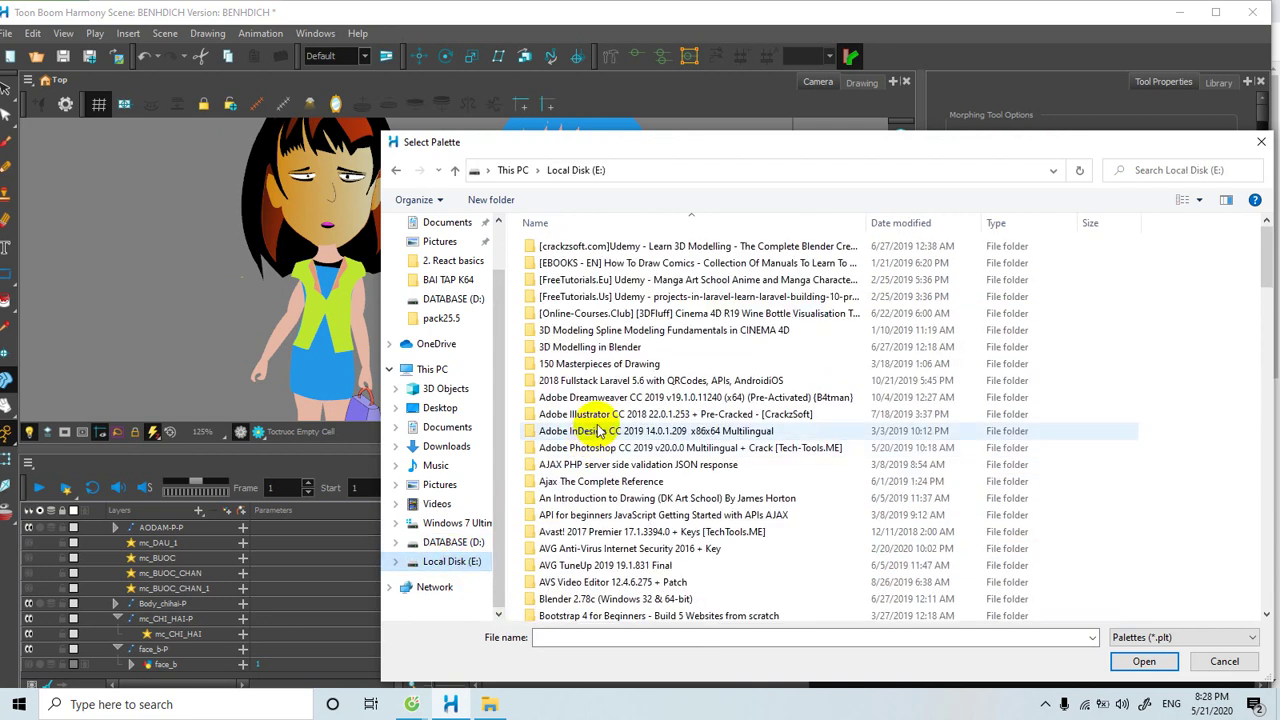
click(575, 531)
scroll(572, 540, down, 4)
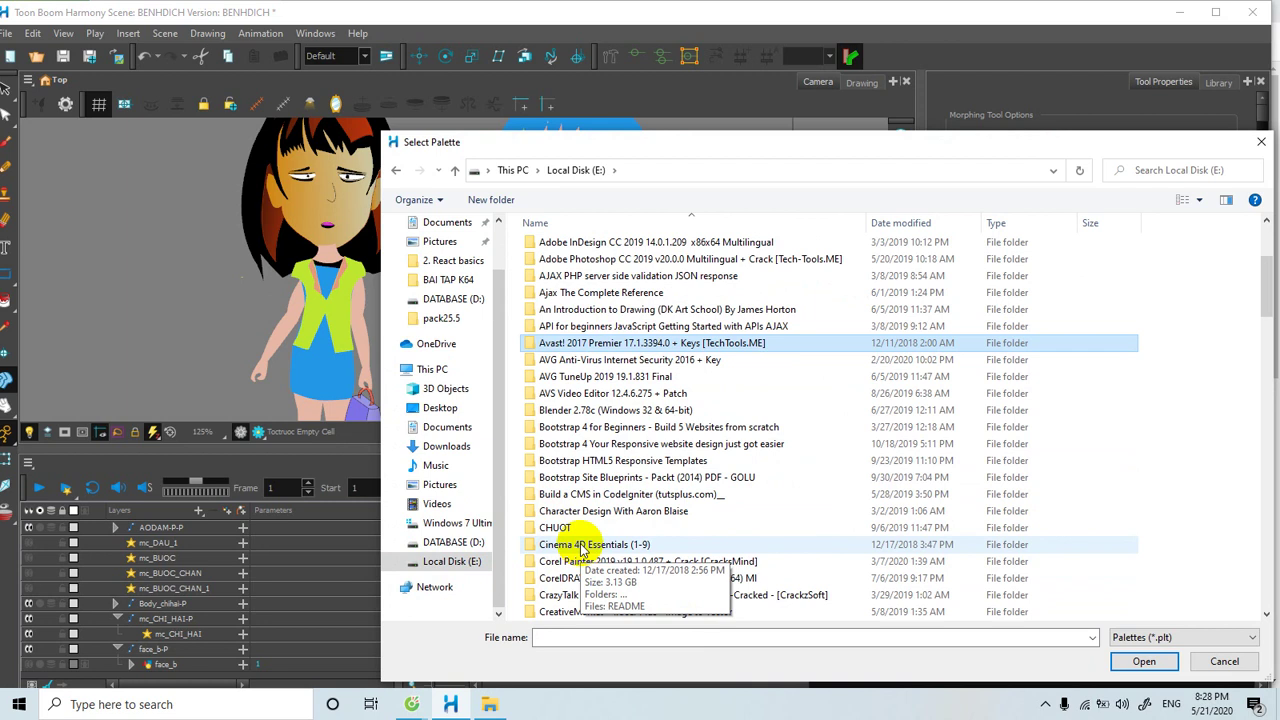
scroll(580, 549, down, 5)
double_click(572, 548)
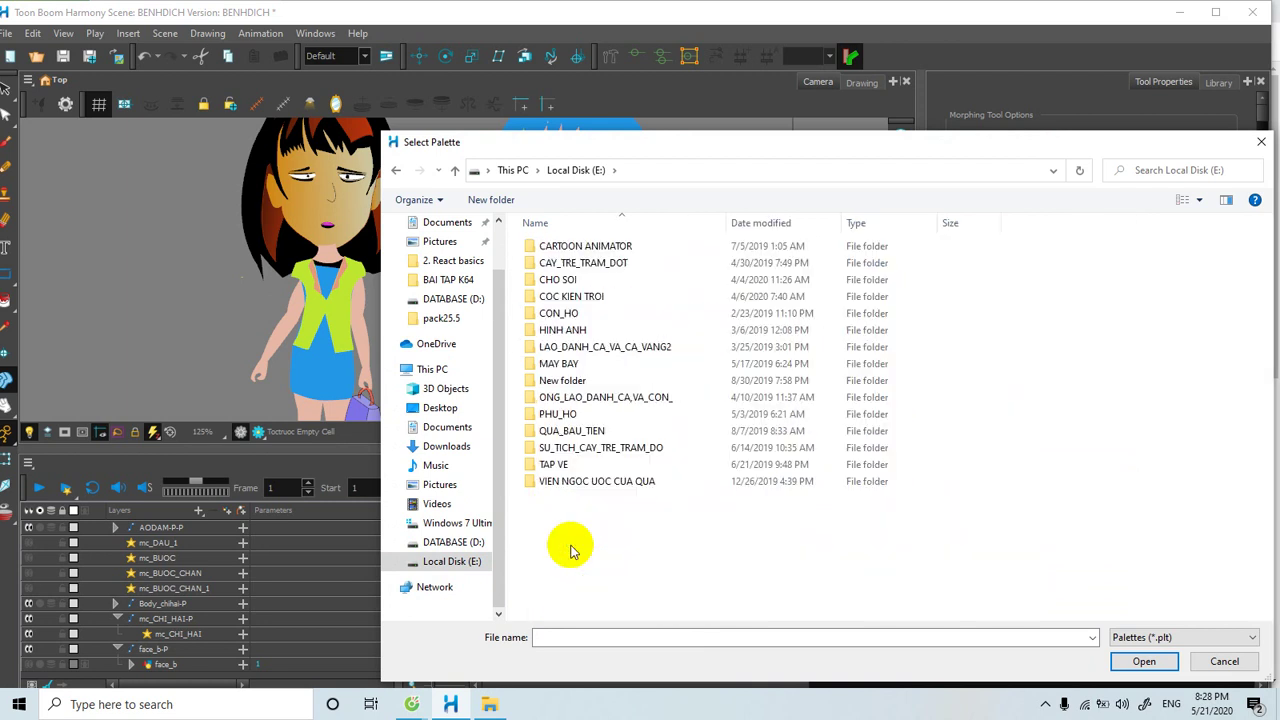
double_click(583, 484)
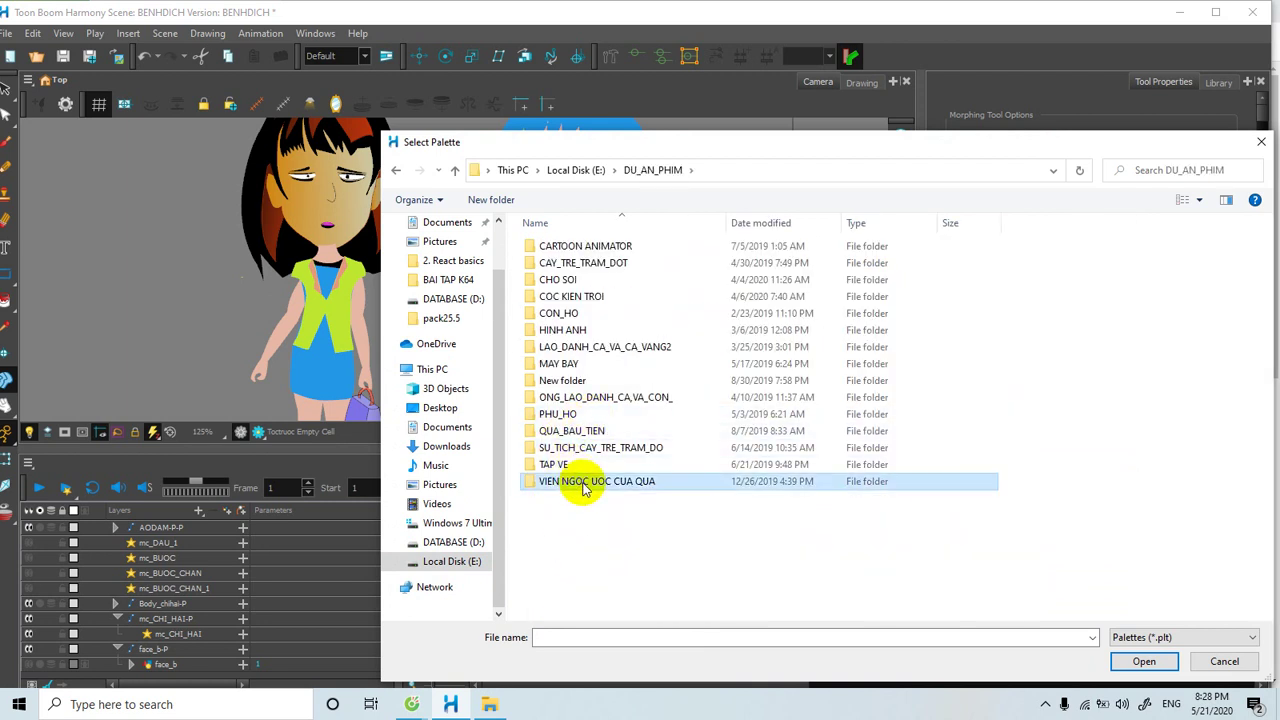
click(575, 386)
double_click(575, 386)
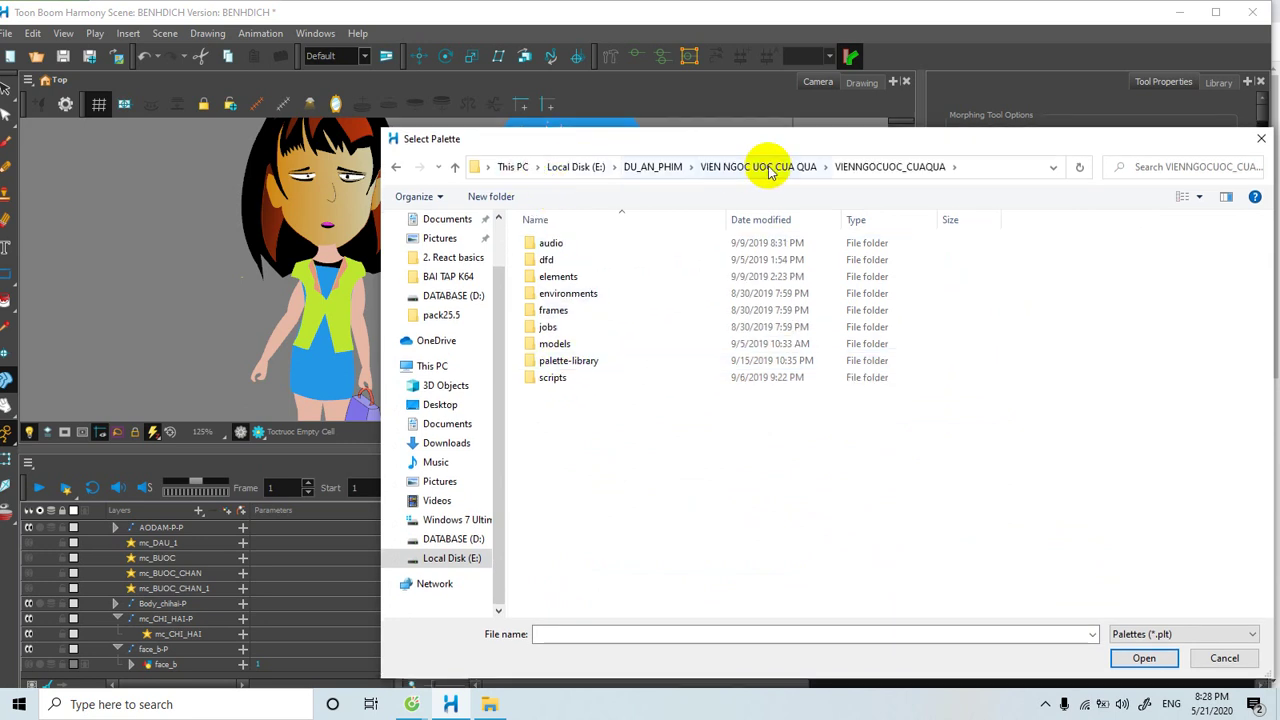
Look through the ONG_LAO_DANH_CA,VA_CON_ project's THAN_ONGLAO.tpl and BODY_NH.tpl folders for a palette and close the file browser.
click(660, 170)
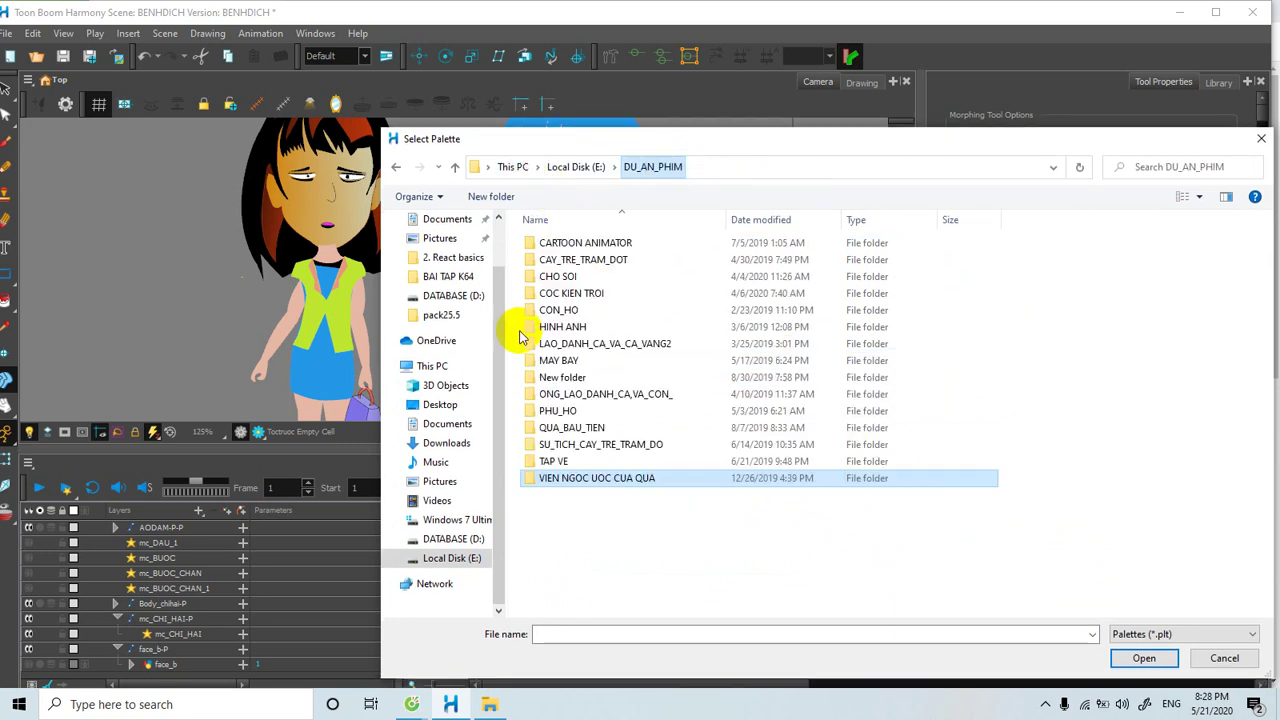
click(560, 398)
double_click(549, 394)
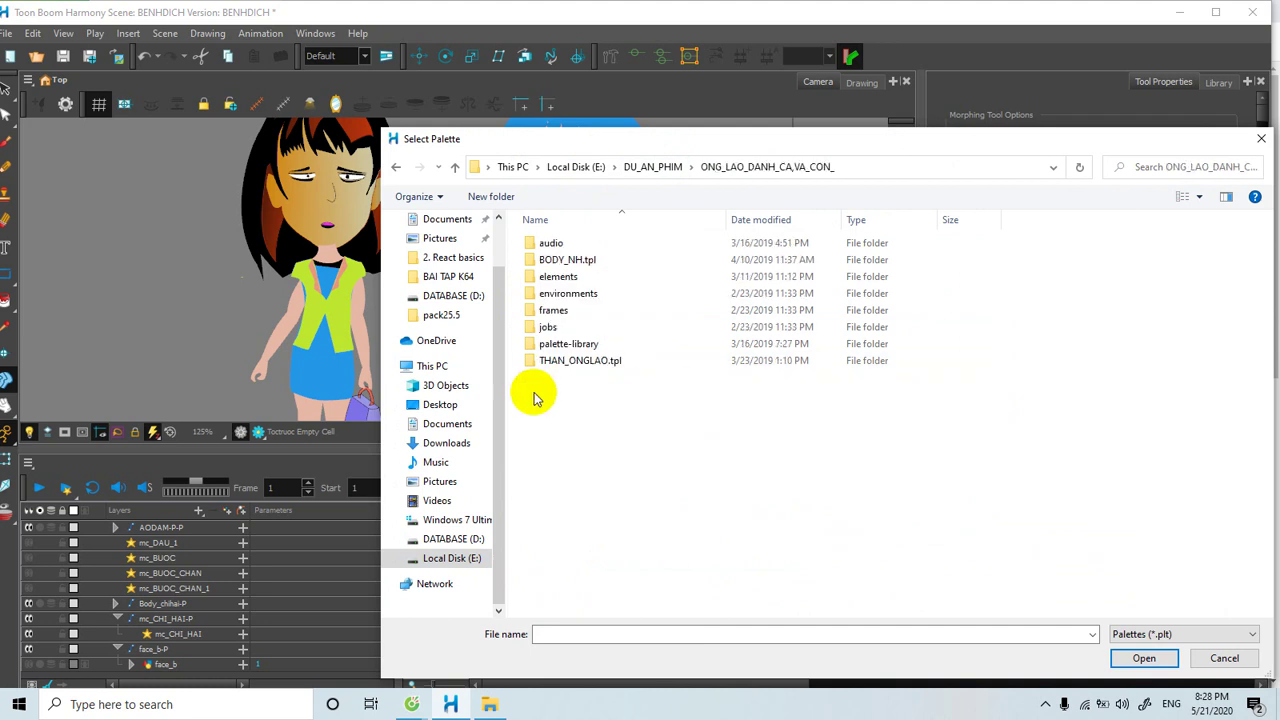
double_click(580, 360)
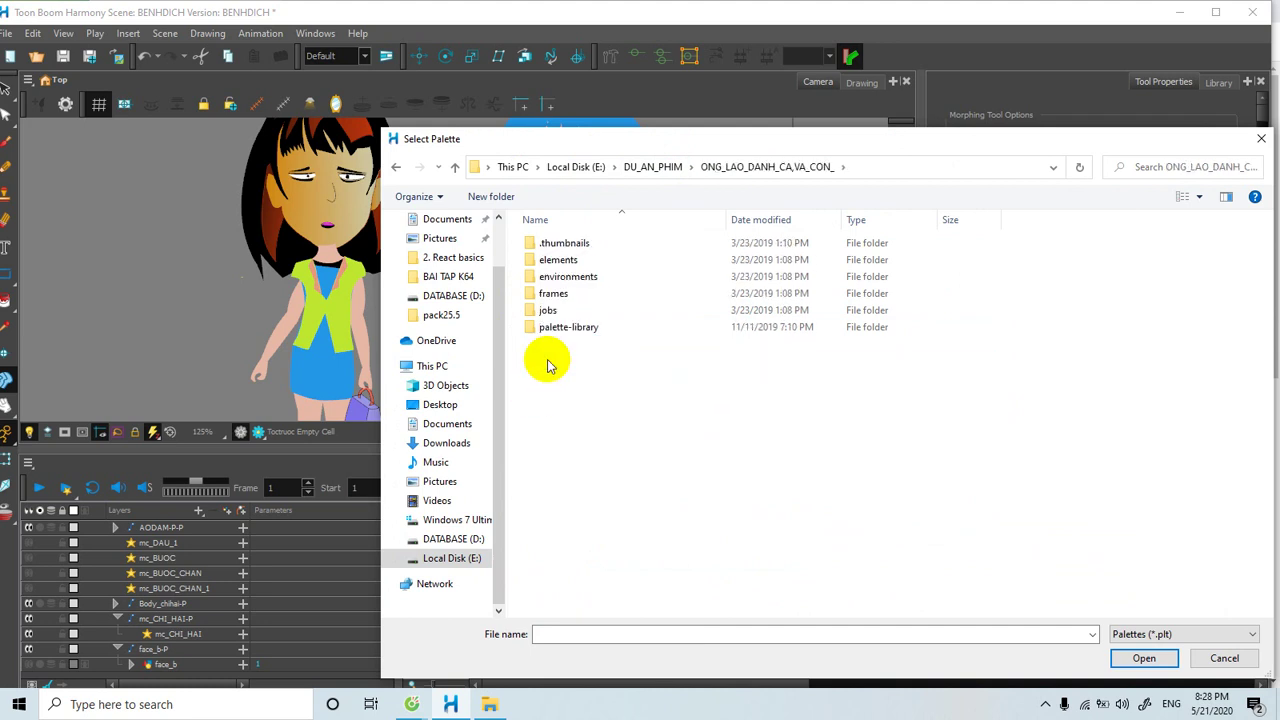
click(454, 168)
click(561, 262)
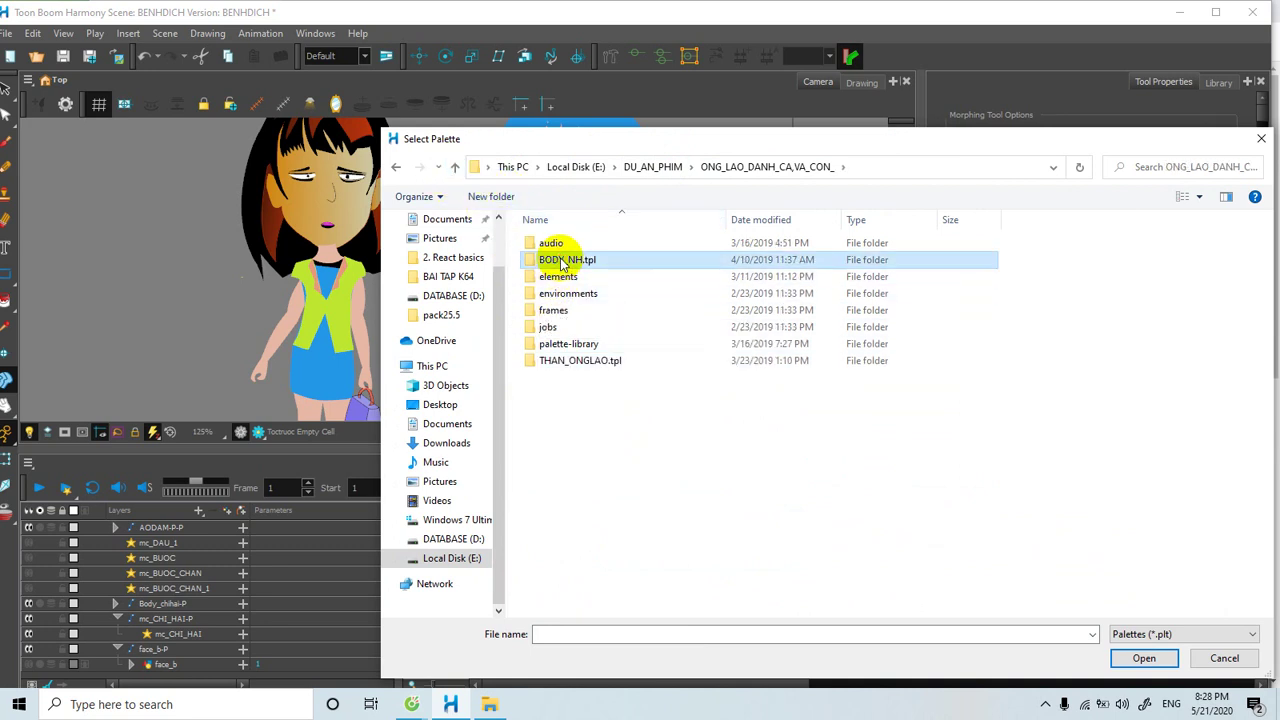
double_click(561, 262)
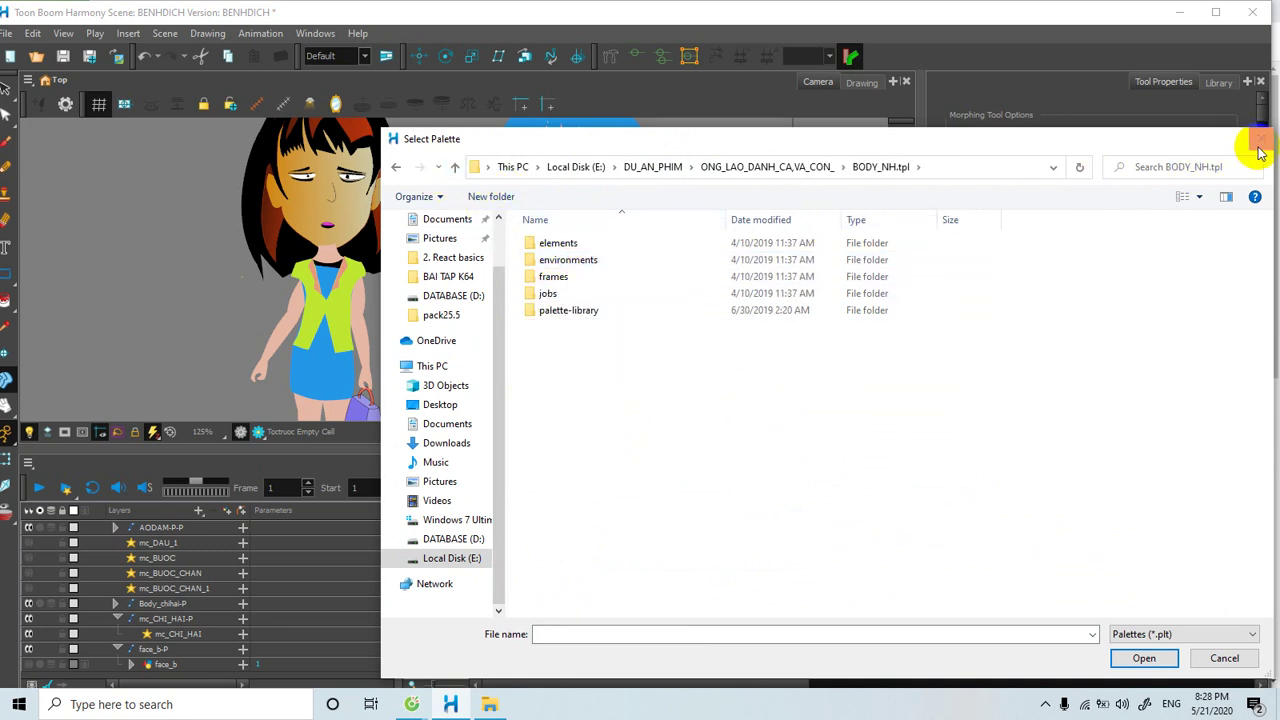
key(Escape)
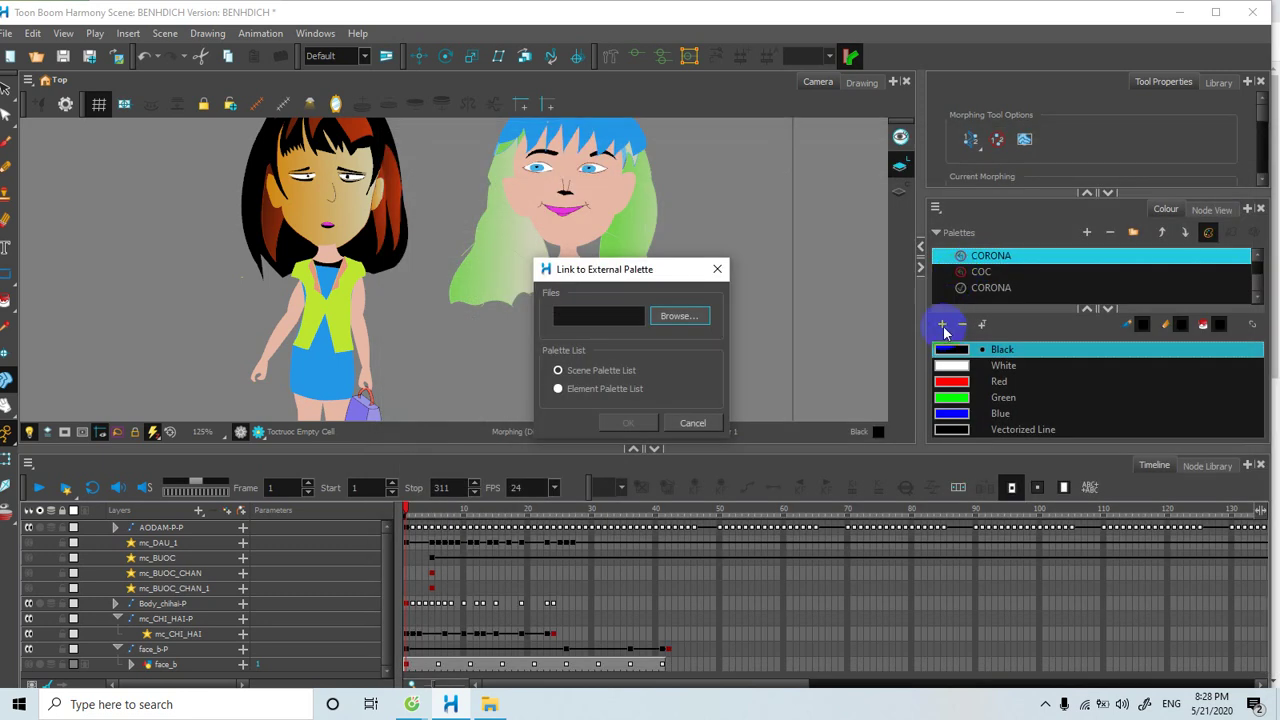
click(570, 399)
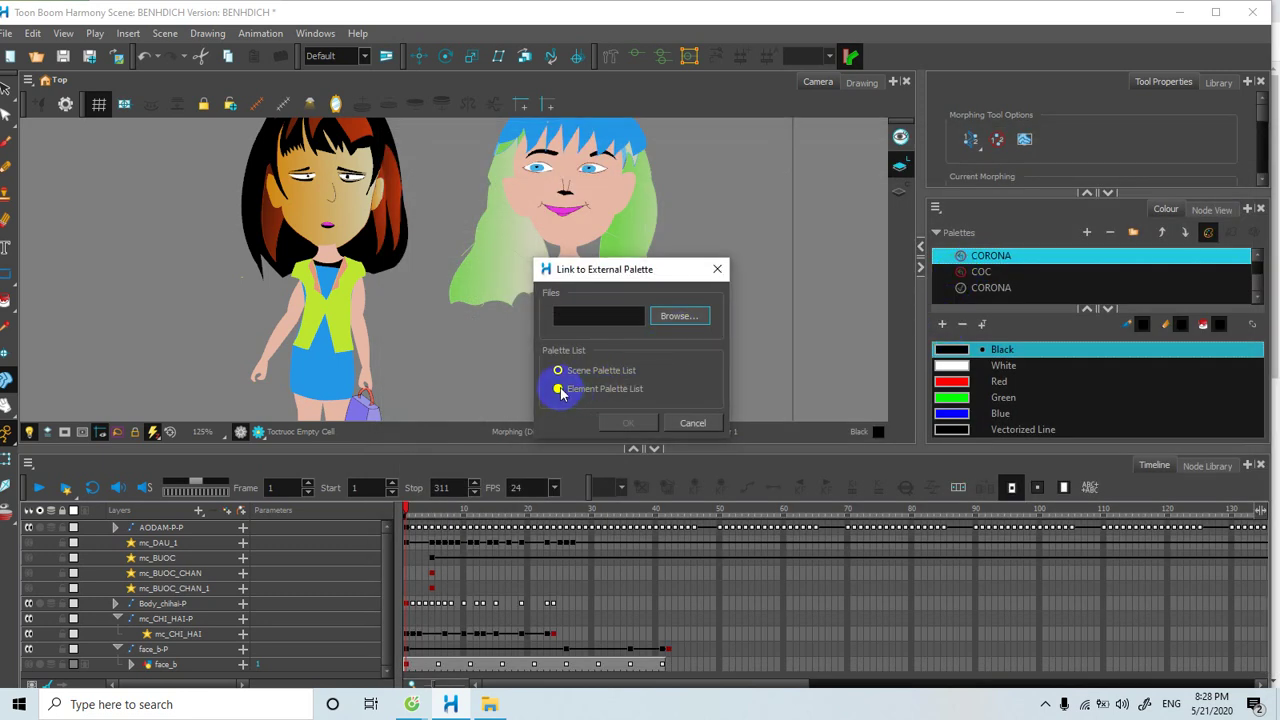
click(677, 316)
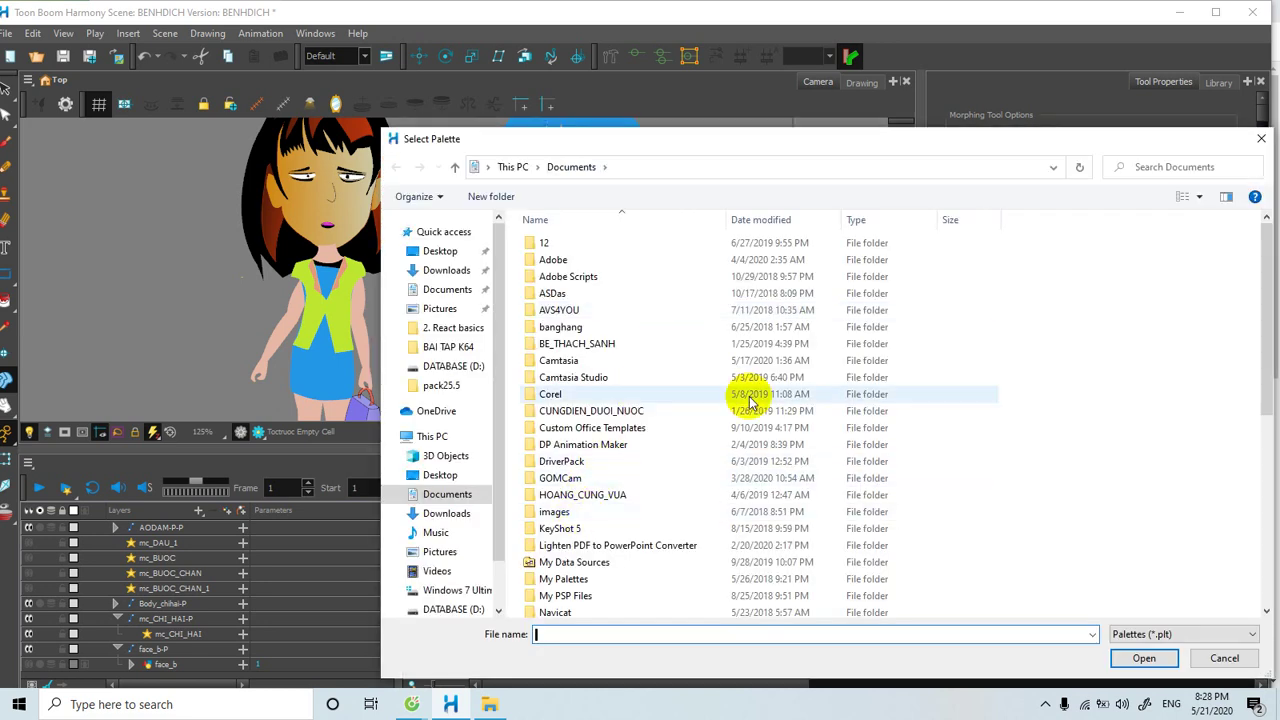
click(1223, 662)
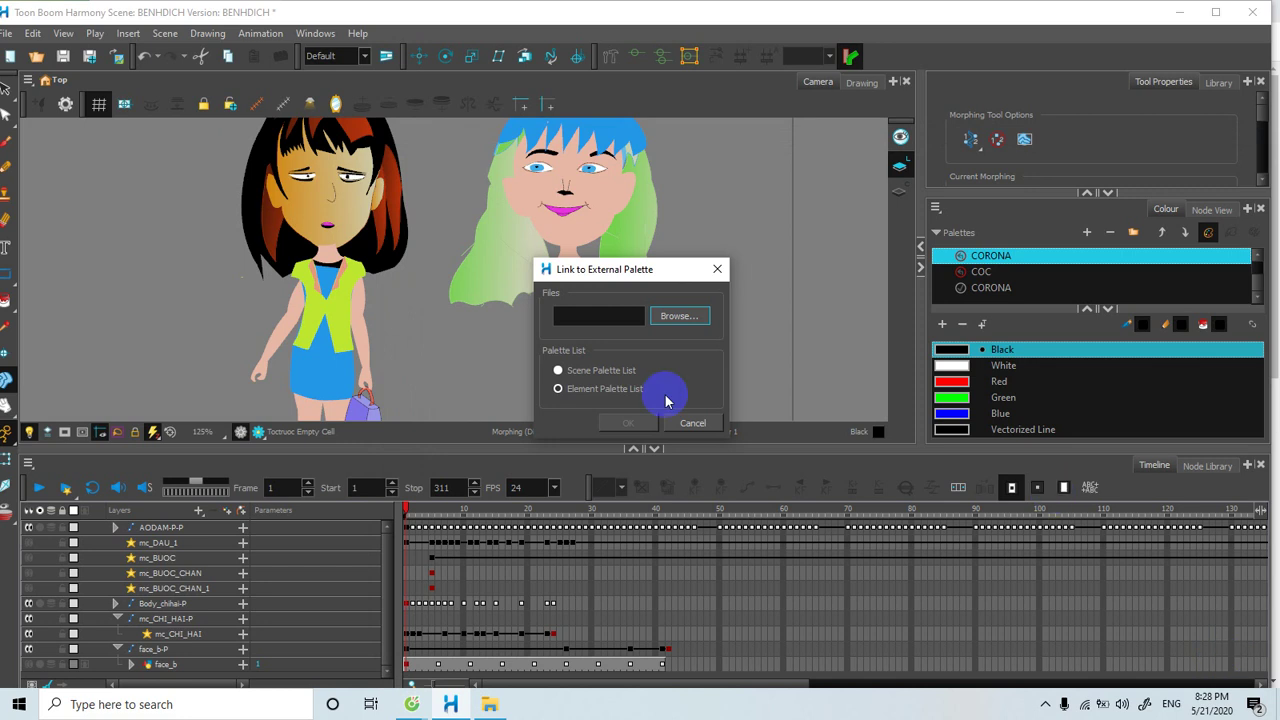
click(692, 423)
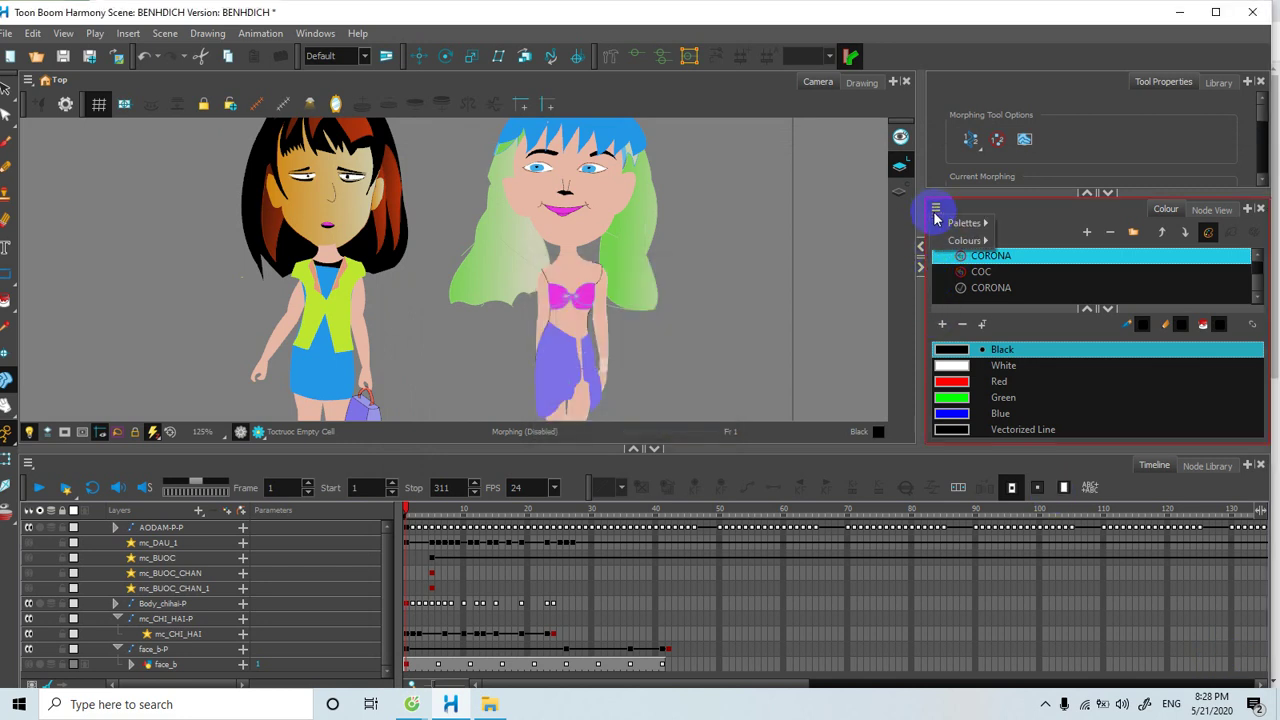
Review the Colour view's colour and palette commands and examine the Environment location in the Link Palette browser.
click(968, 241)
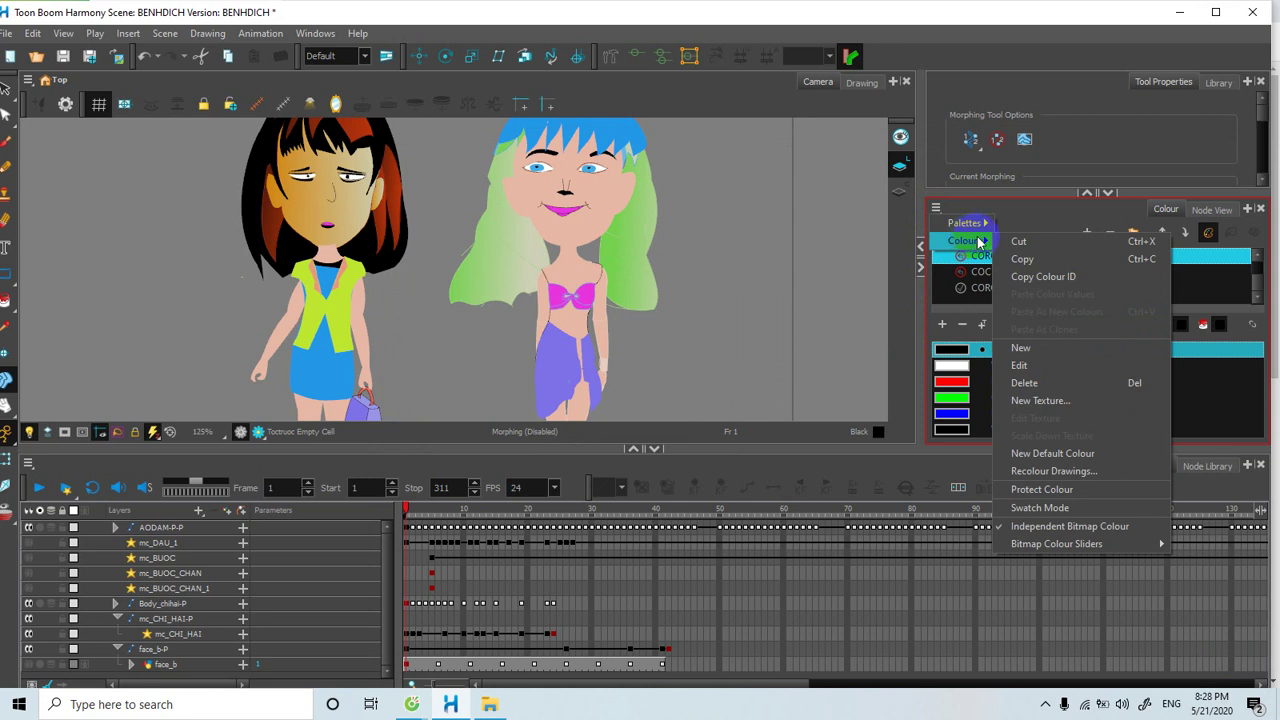
mouse_move(966, 223)
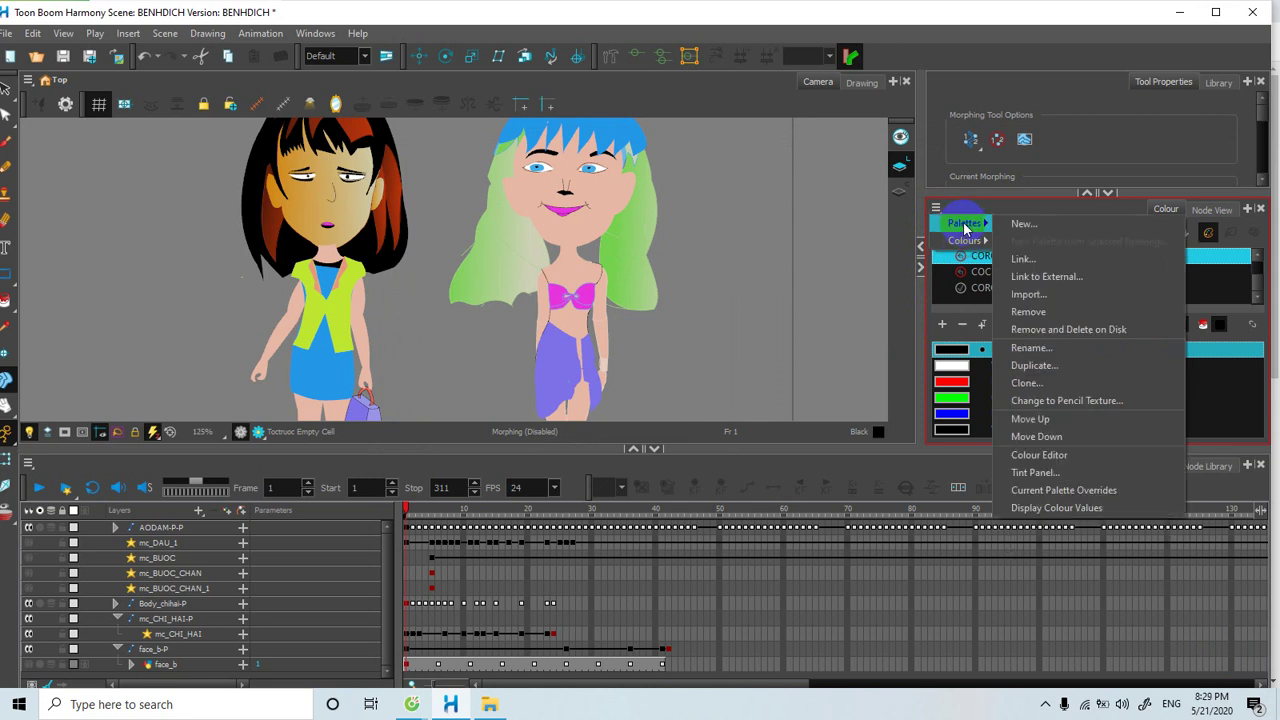
click(1022, 259)
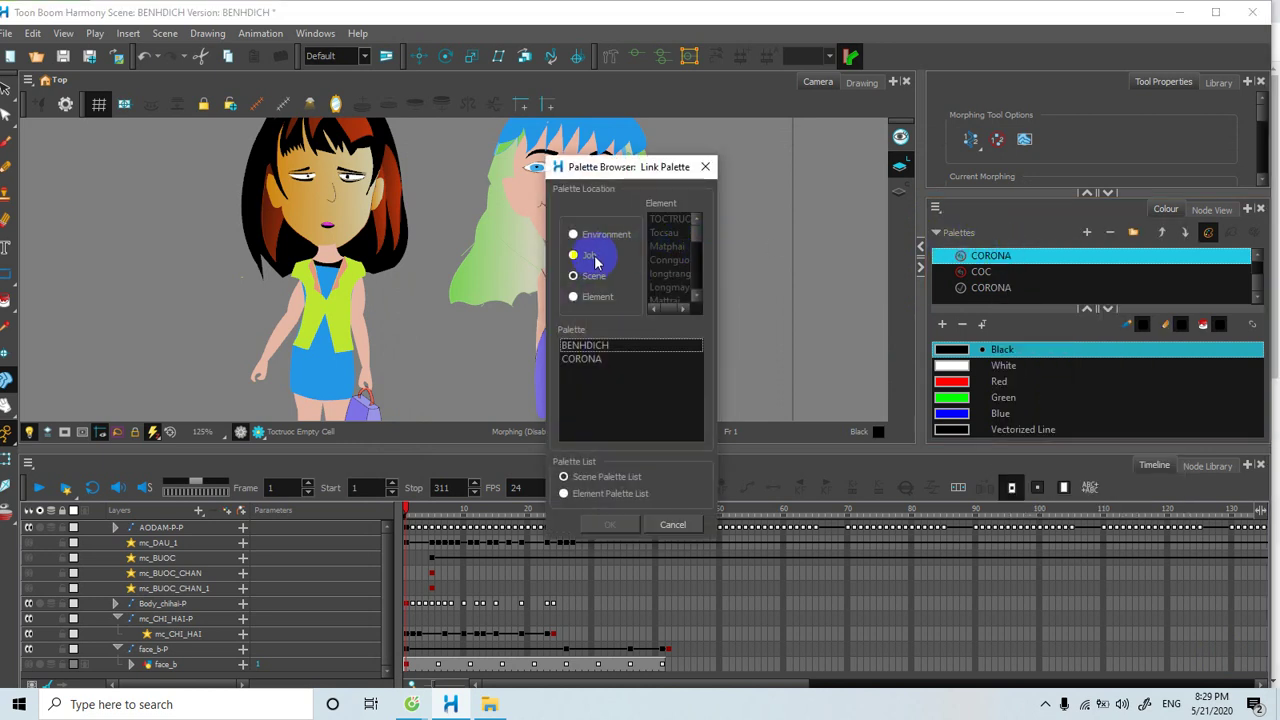
click(575, 236)
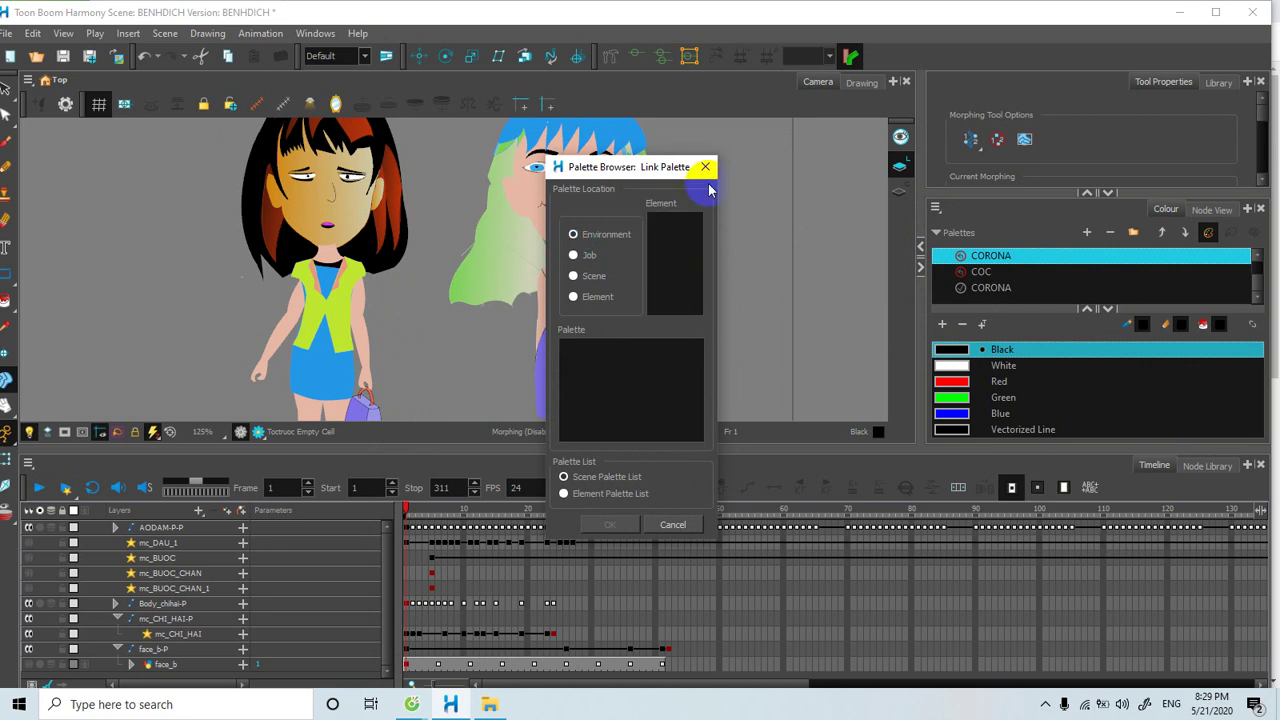
click(716, 171)
Start linking an external palette to the scene palette list and browse to the DU_AN_PHIM folder on Local Disk (E:).
click(936, 208)
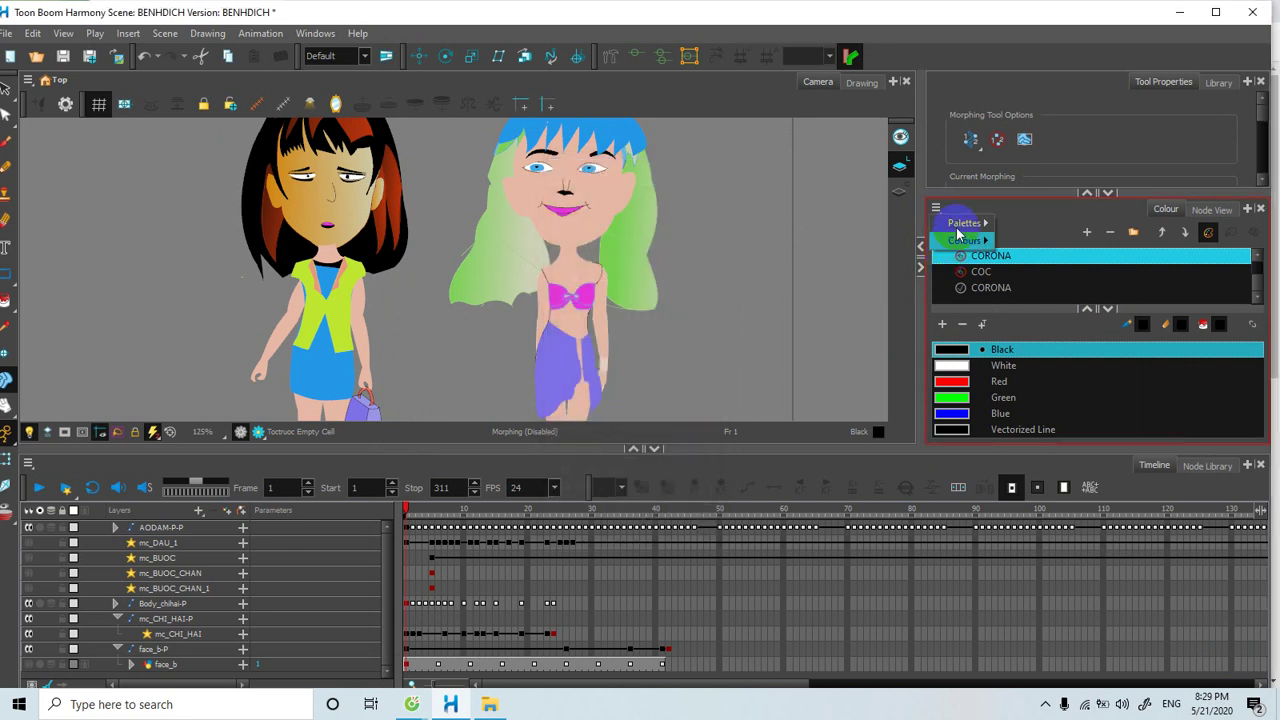
mouse_move(968, 223)
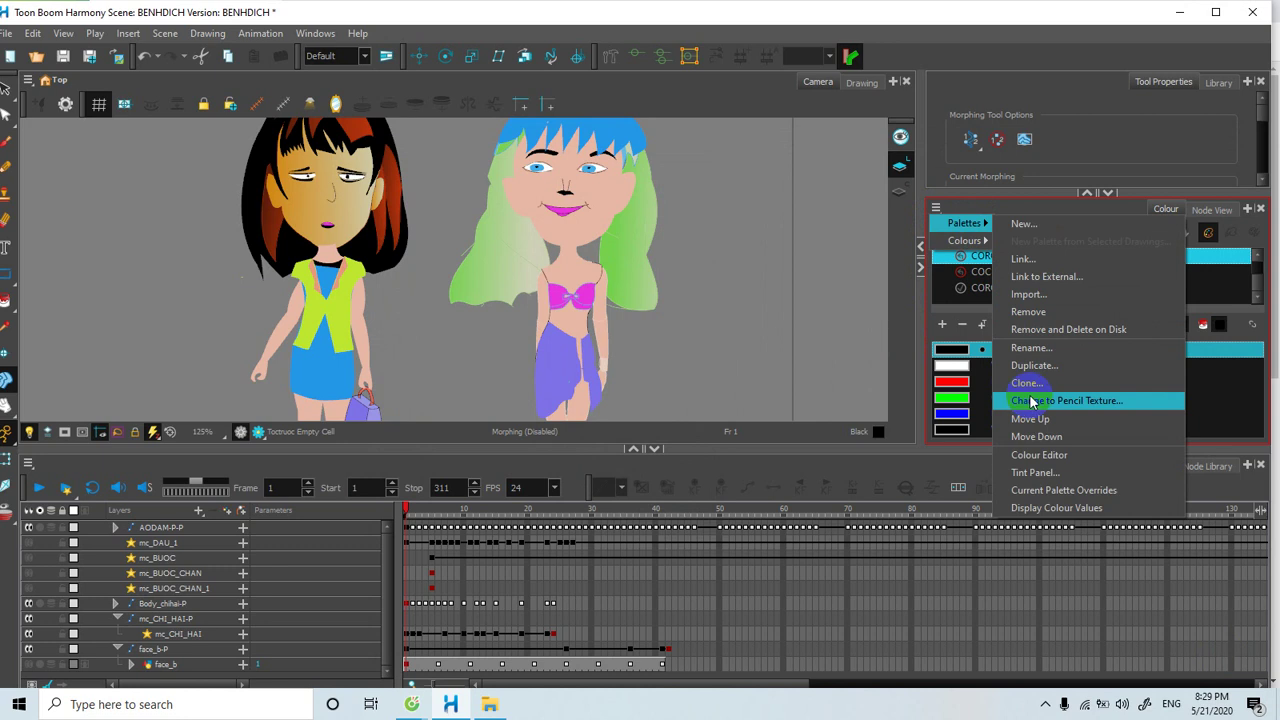
click(1037, 277)
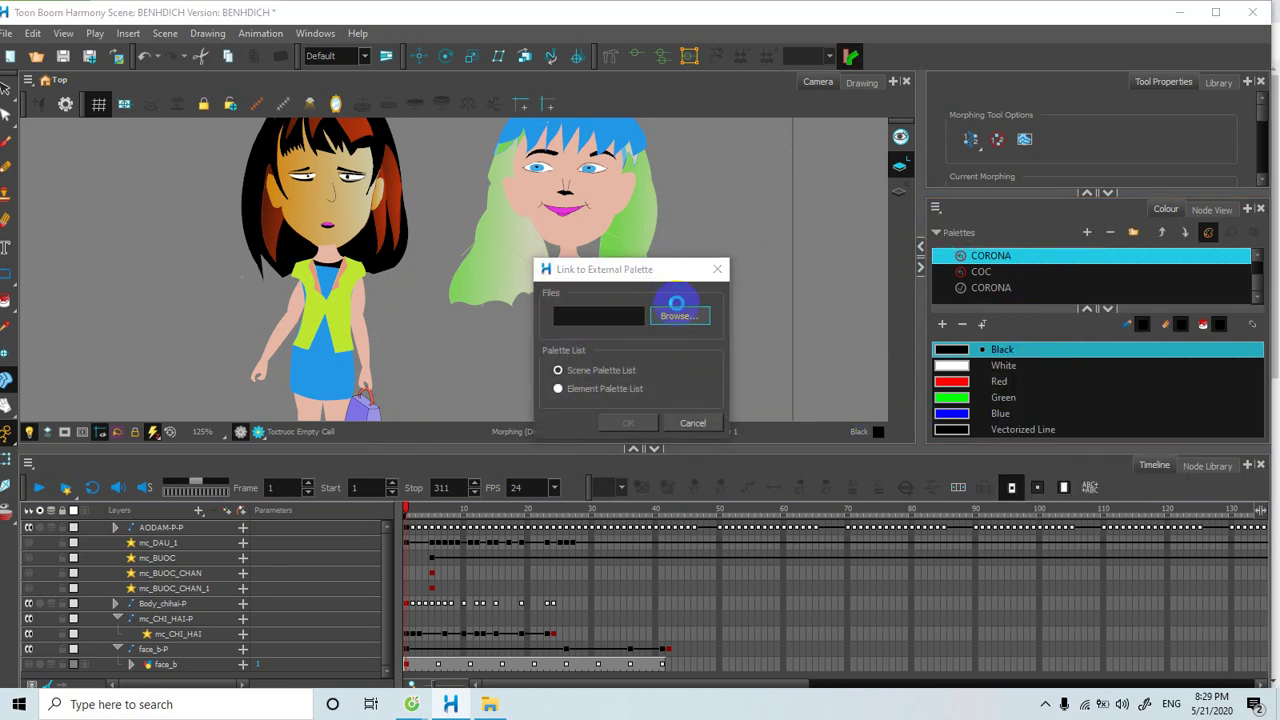
click(666, 315)
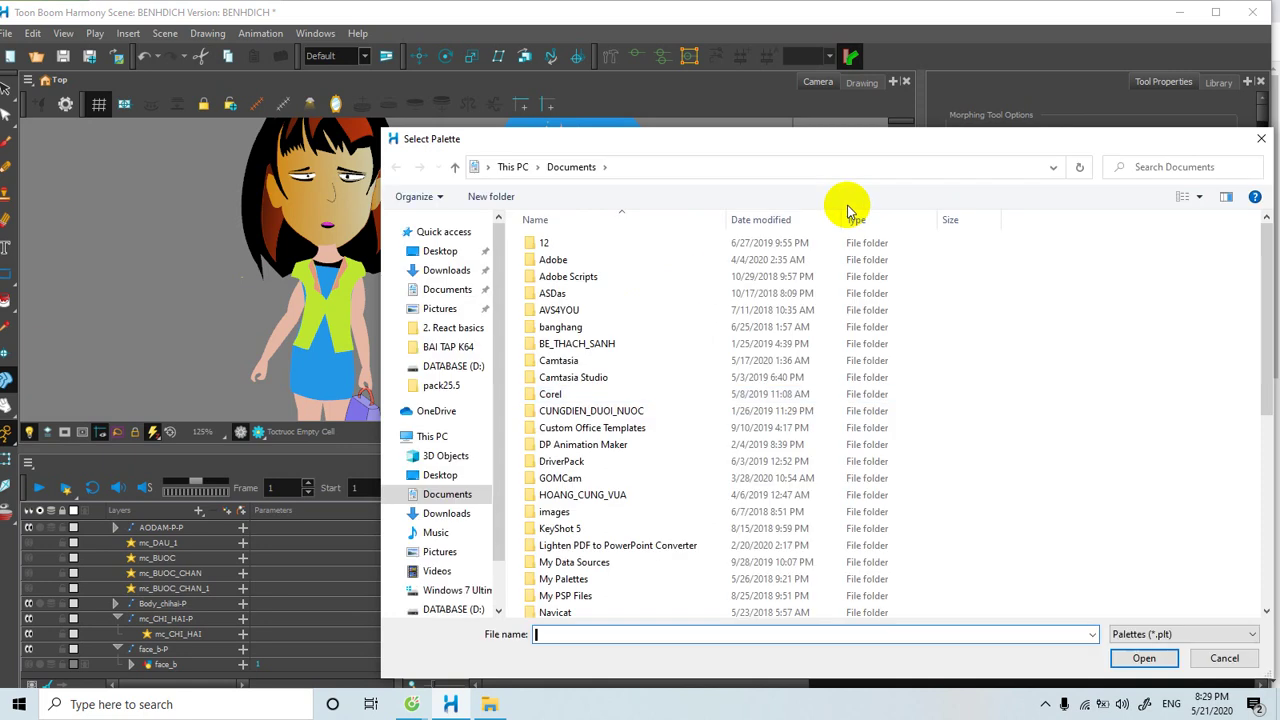
click(465, 610)
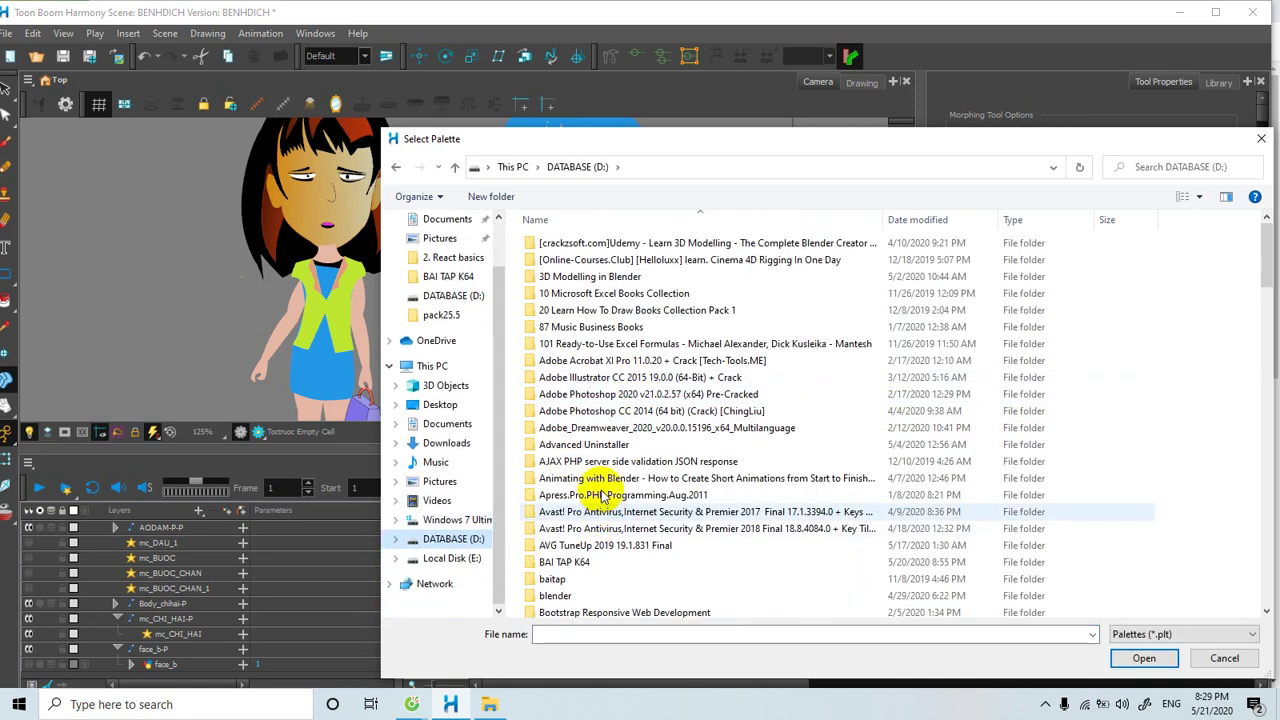
click(604, 497)
scroll(604, 497, down, 3)
click(462, 559)
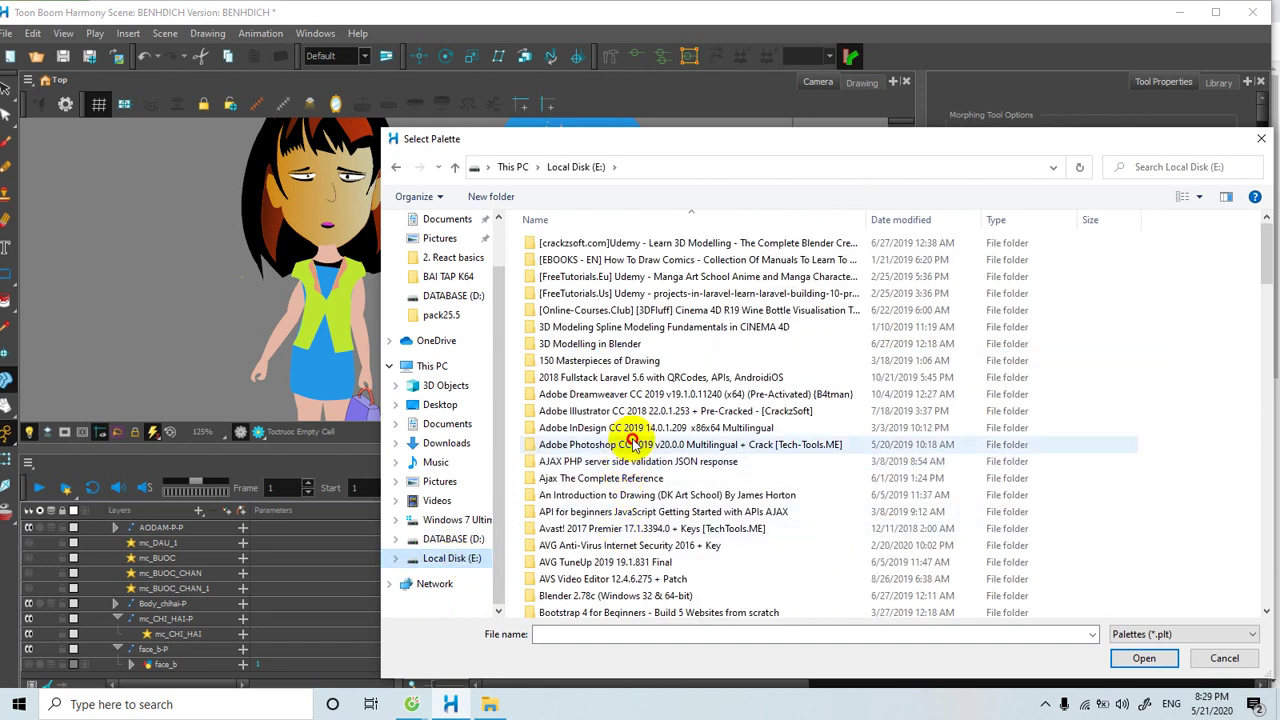
scroll(632, 490, down, 8)
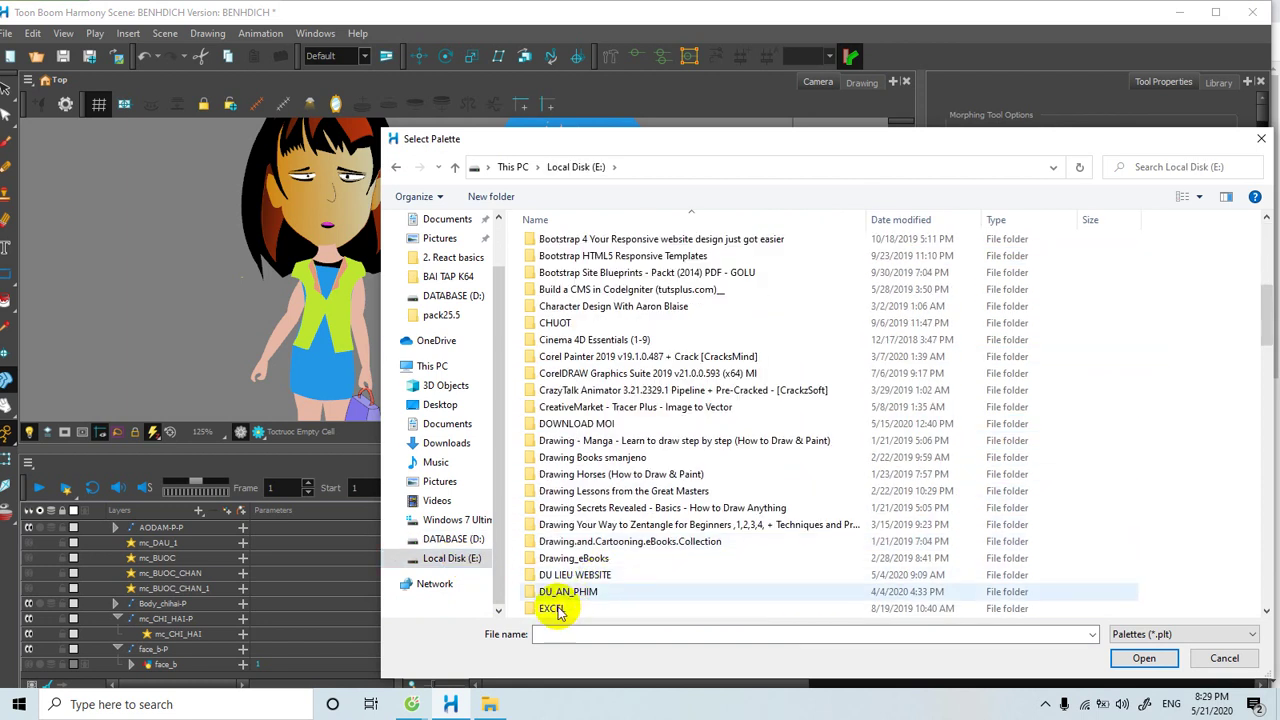
click(567, 592)
double_click(567, 592)
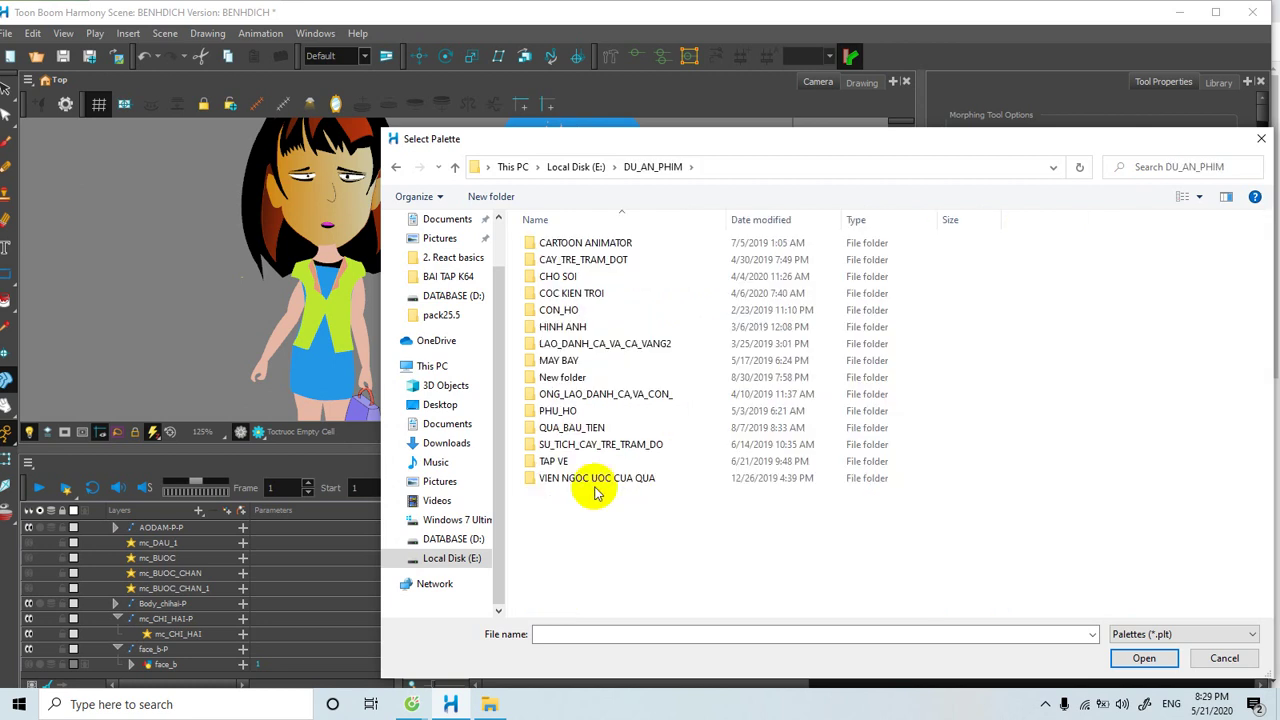
Link LAO_DANH_CA_VA_CA_VANG2_pencil_texture.plt from the palette-library folder of COC KIEN TROI's COC project to the scene.
click(541, 300)
double_click(541, 298)
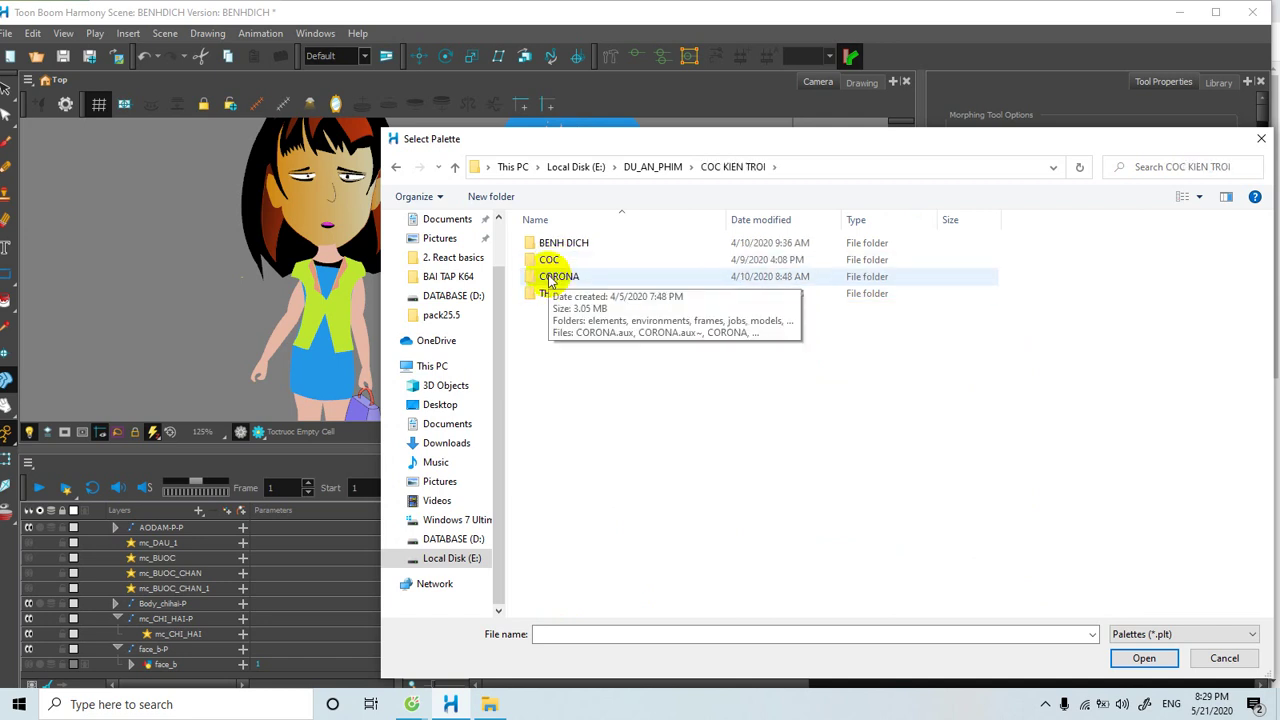
double_click(549, 259)
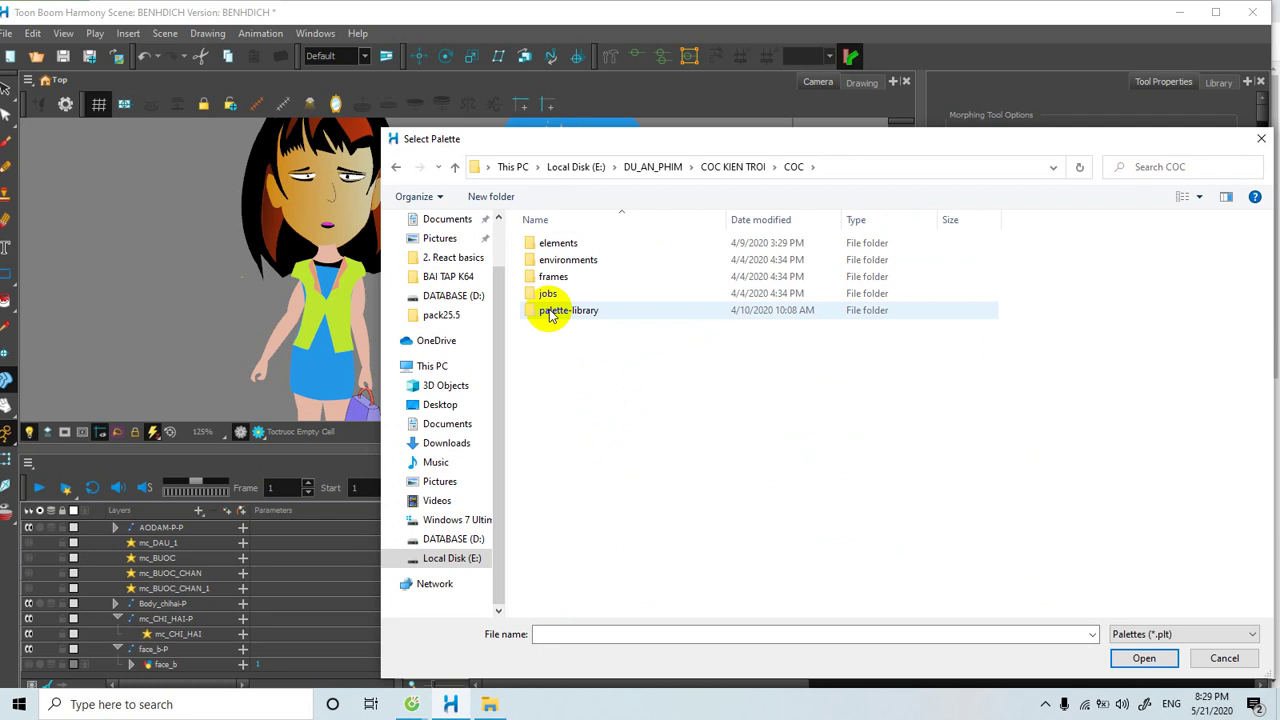
click(550, 316)
double_click(550, 313)
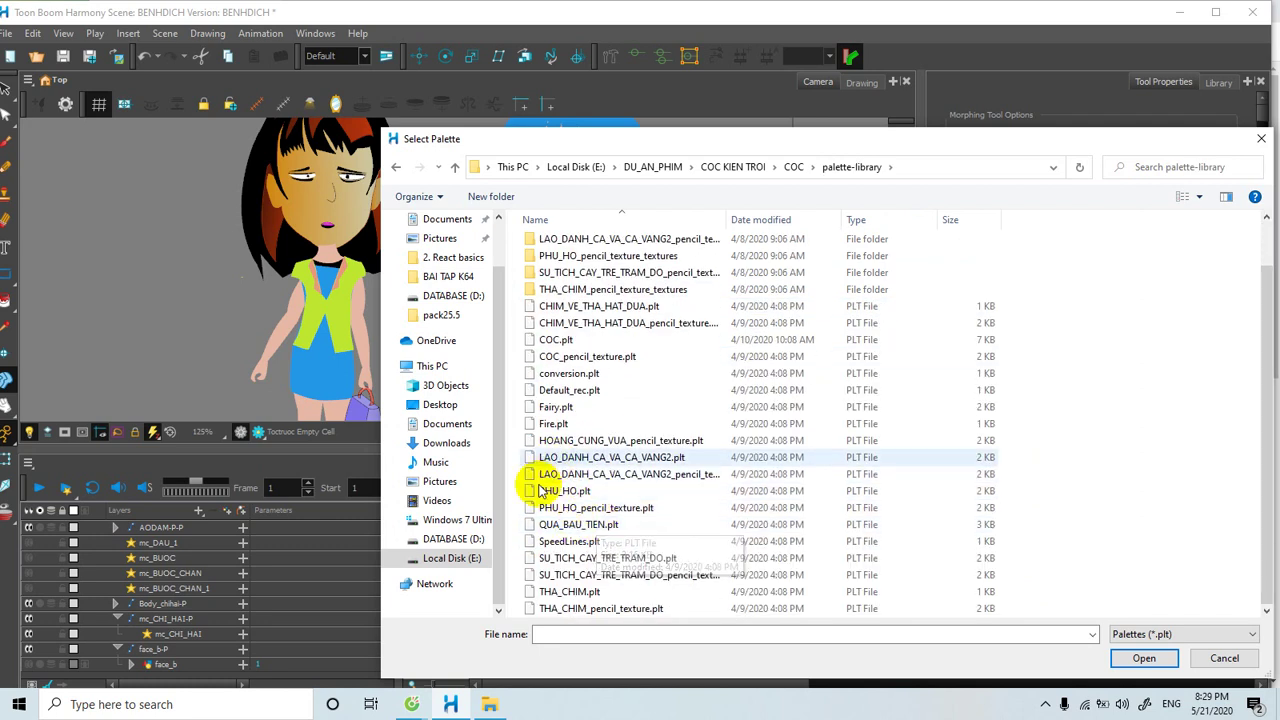
double_click(573, 476)
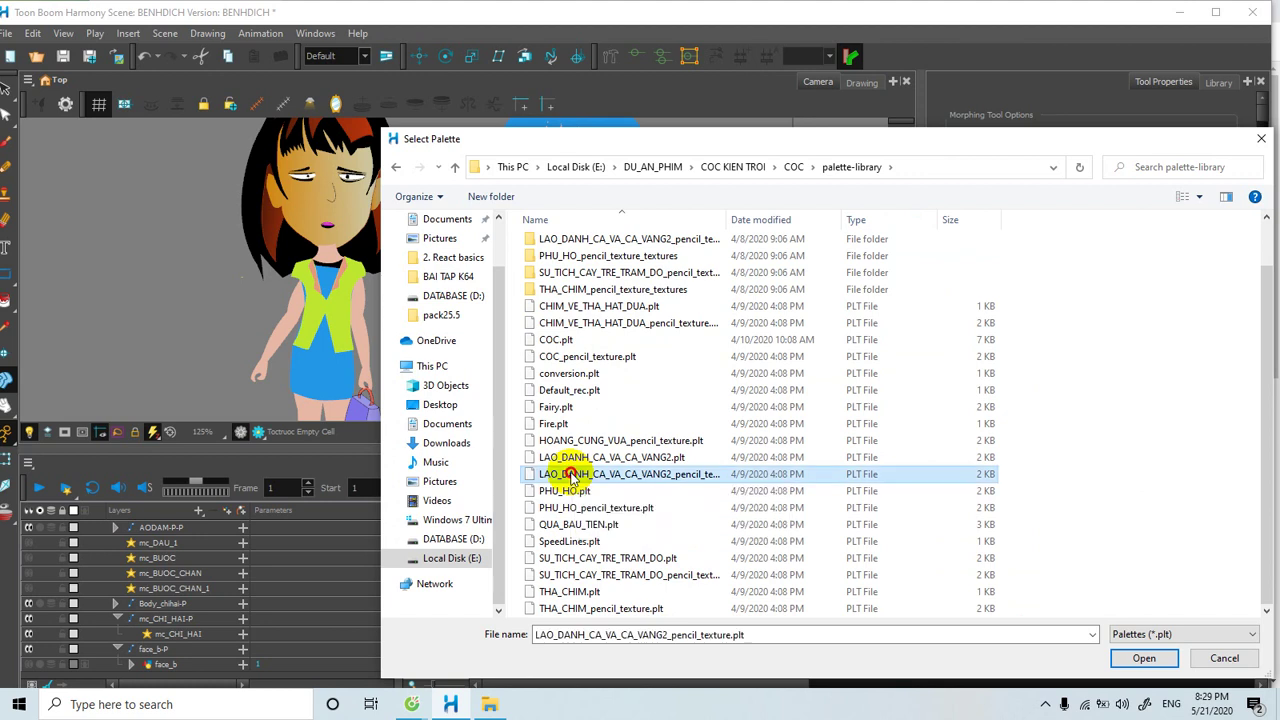
click(628, 423)
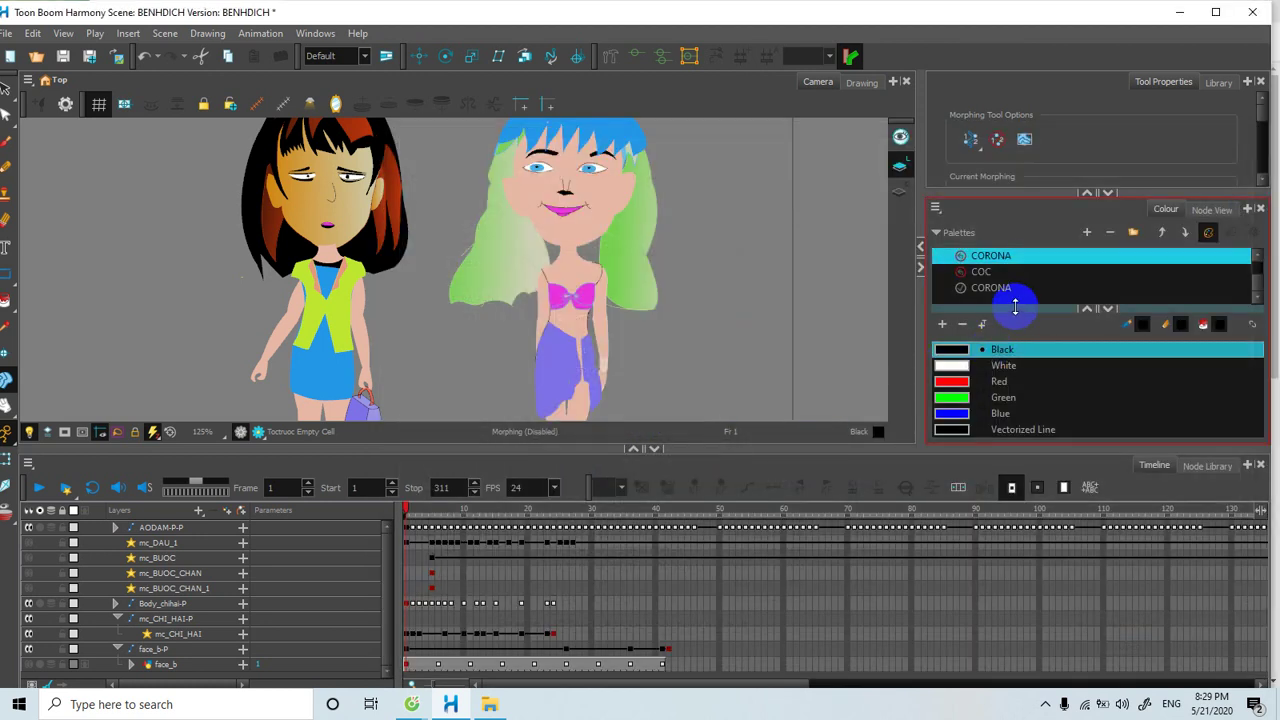
Collapse the palette list in the Colour view to give the colour swatches more room.
drag(1015, 307, 1018, 252)
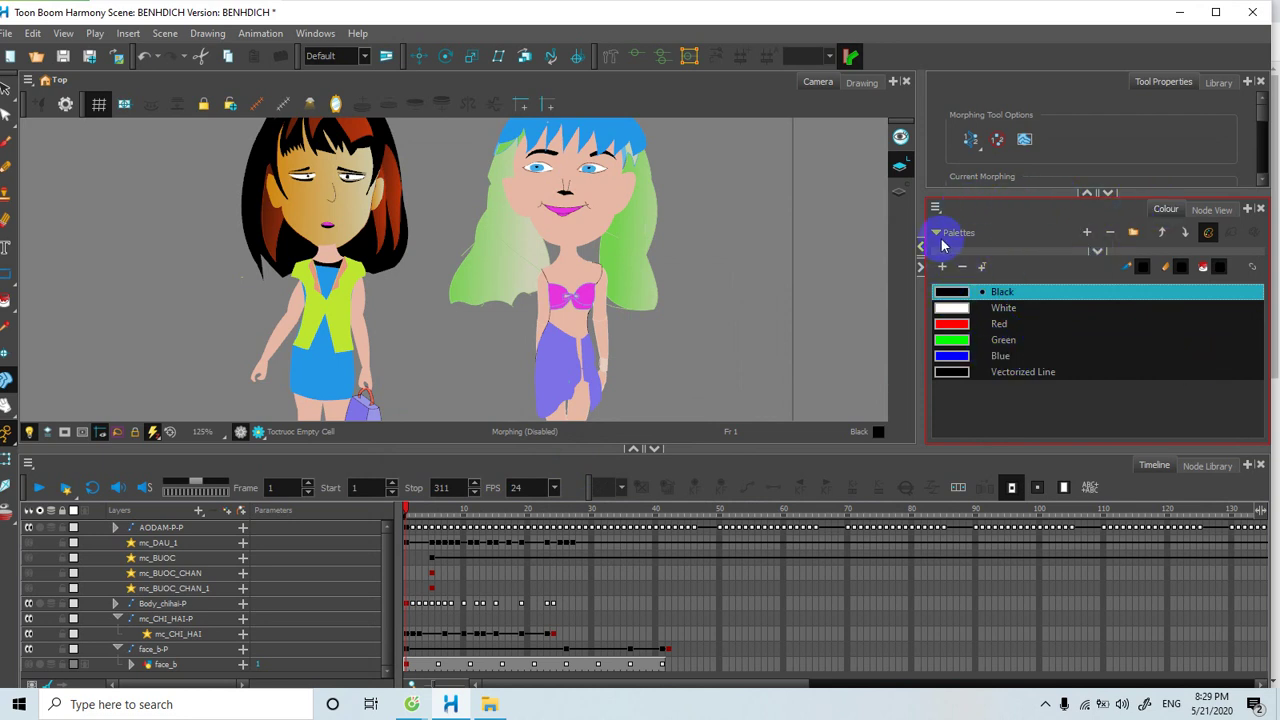
Link the external palette COC.plt from the COC project's palette-library folder to the scene.
click(1001, 312)
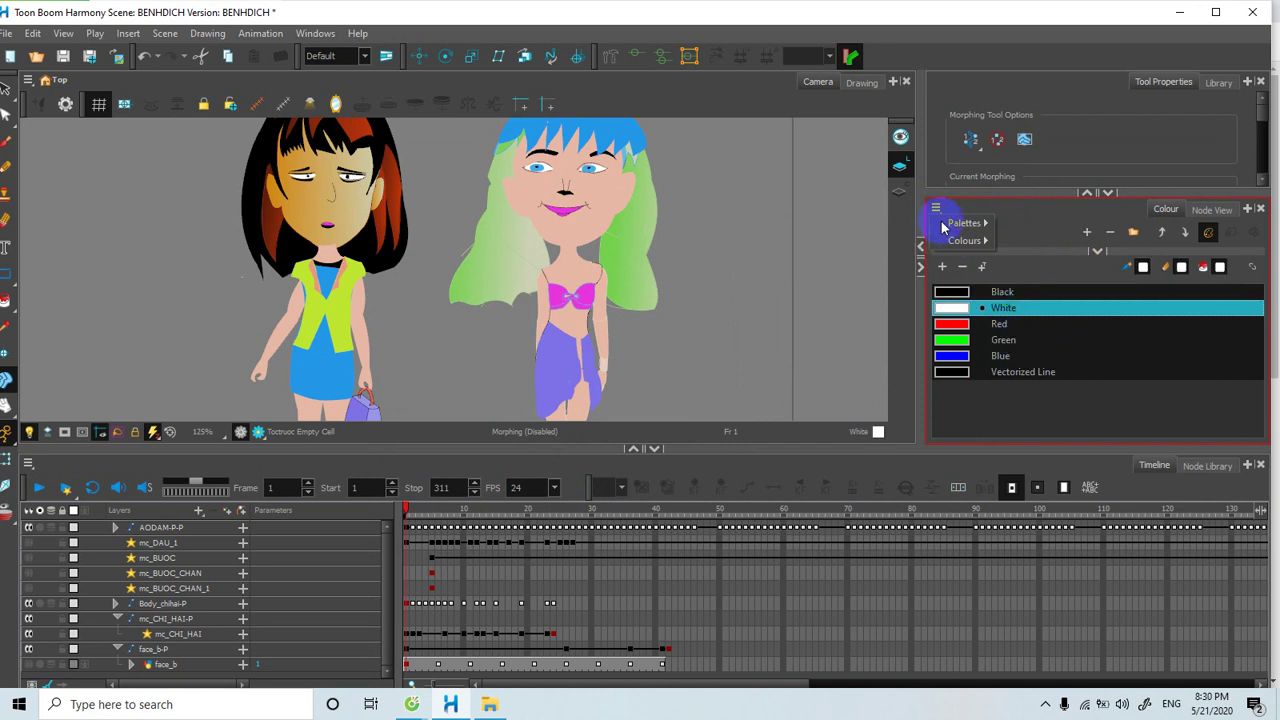
mouse_move(960, 224)
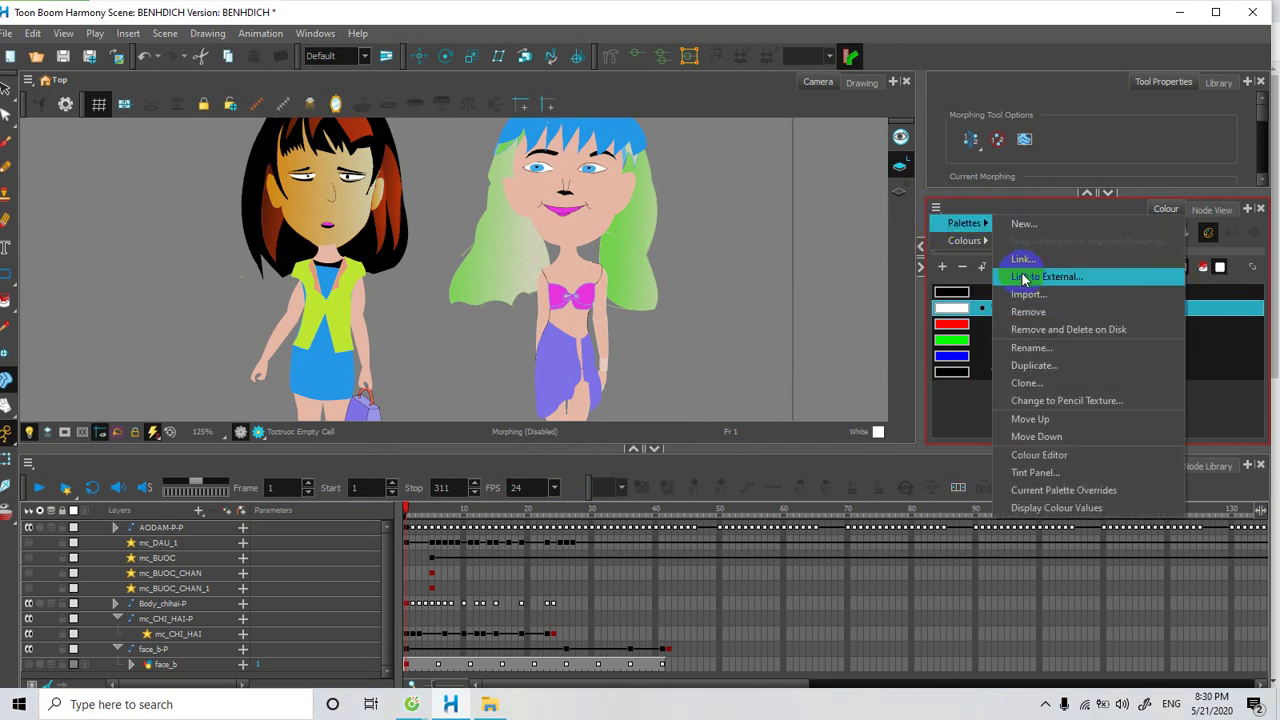
click(1023, 277)
click(681, 319)
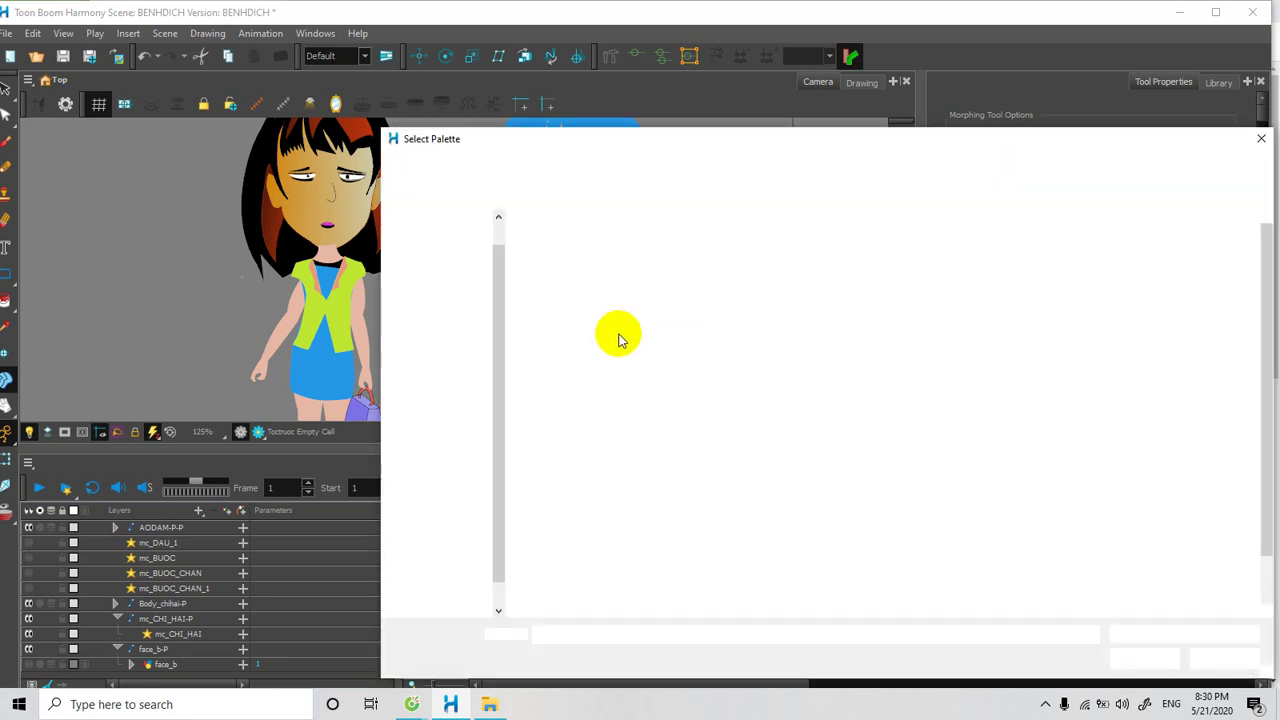
double_click(560, 395)
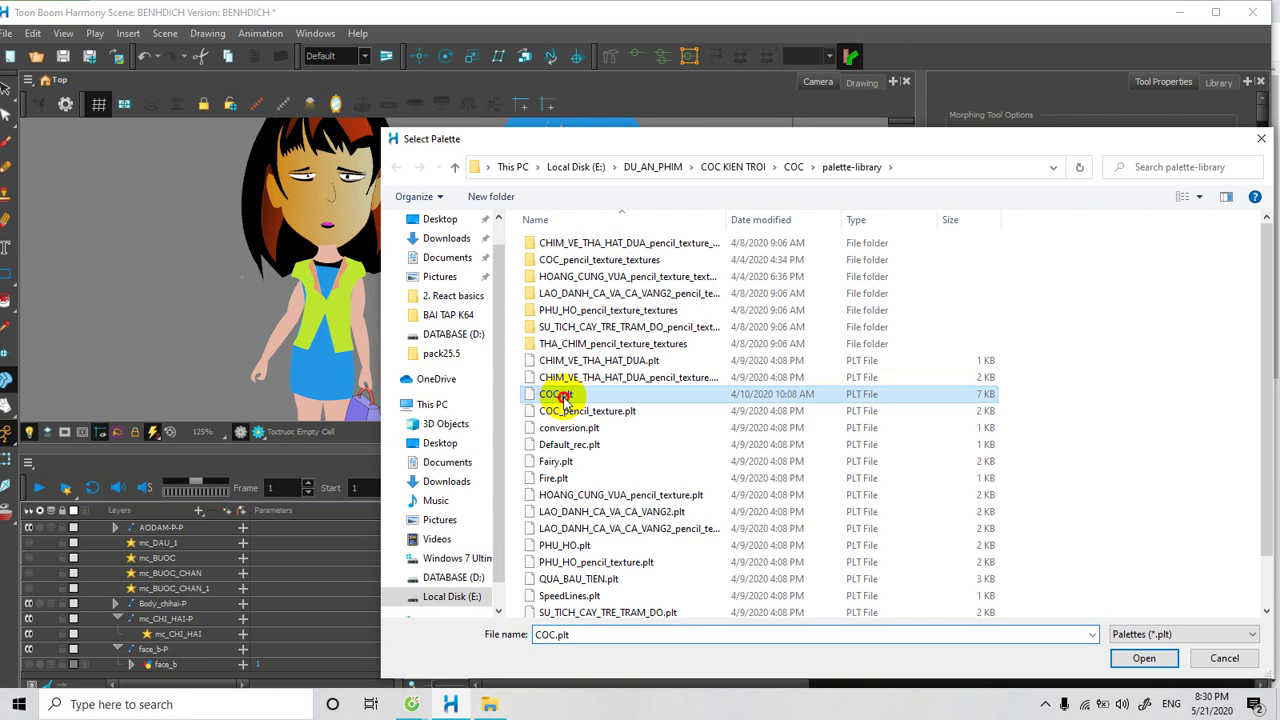
click(630, 423)
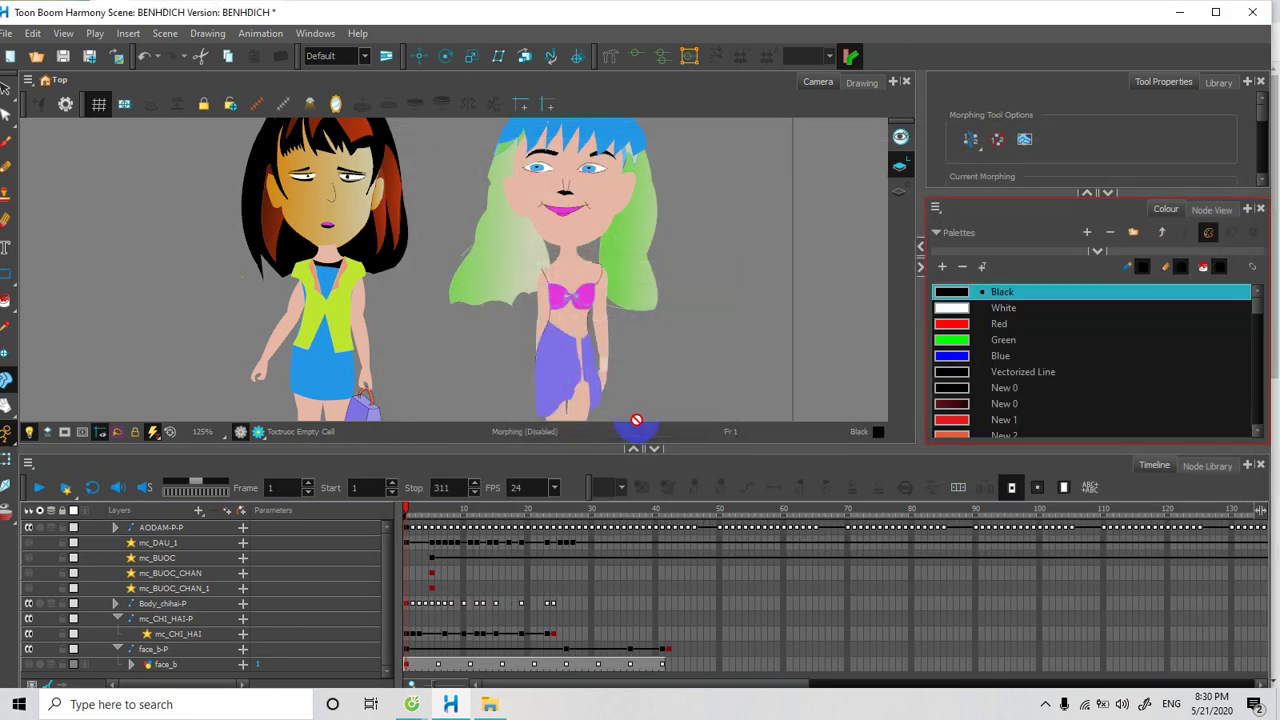
Add a new colour after the last swatch of the linked palette and open it for editing in Multiple Wheel Mode.
scroll(1030, 360, down, 2)
scroll(970, 400, down, 5)
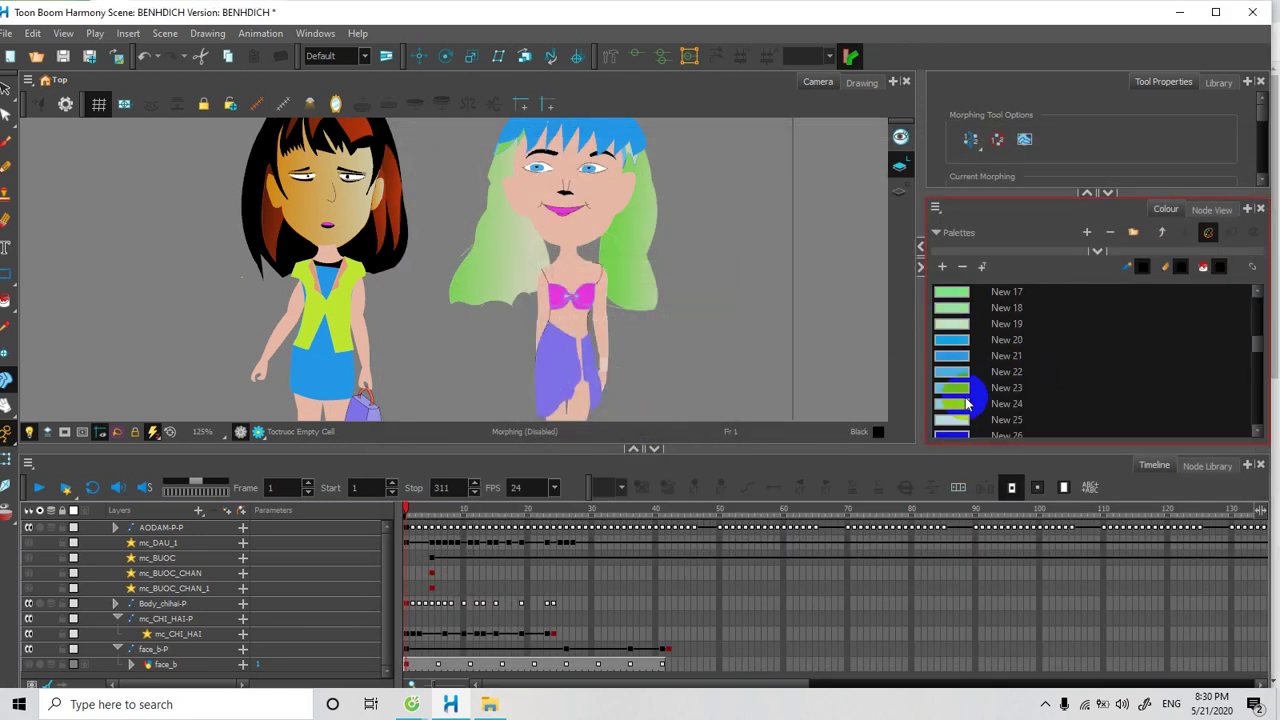
scroll(967, 400, up, 5)
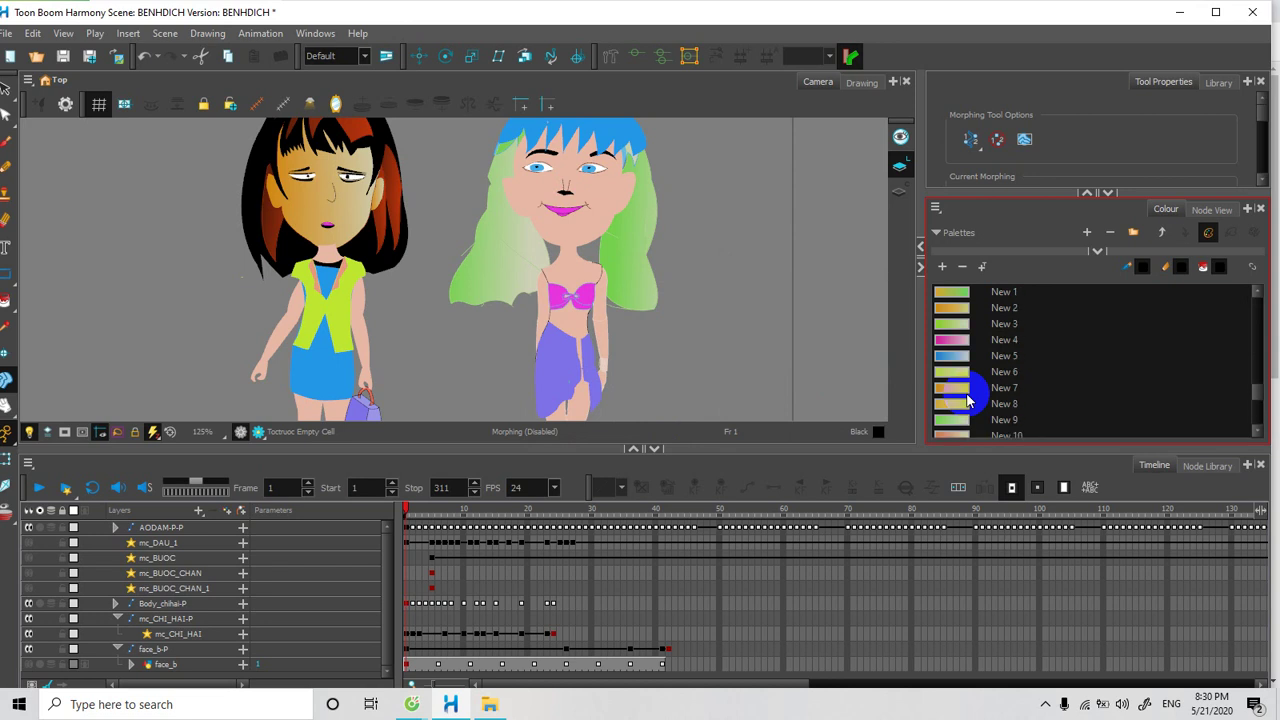
scroll(967, 400, down, 5)
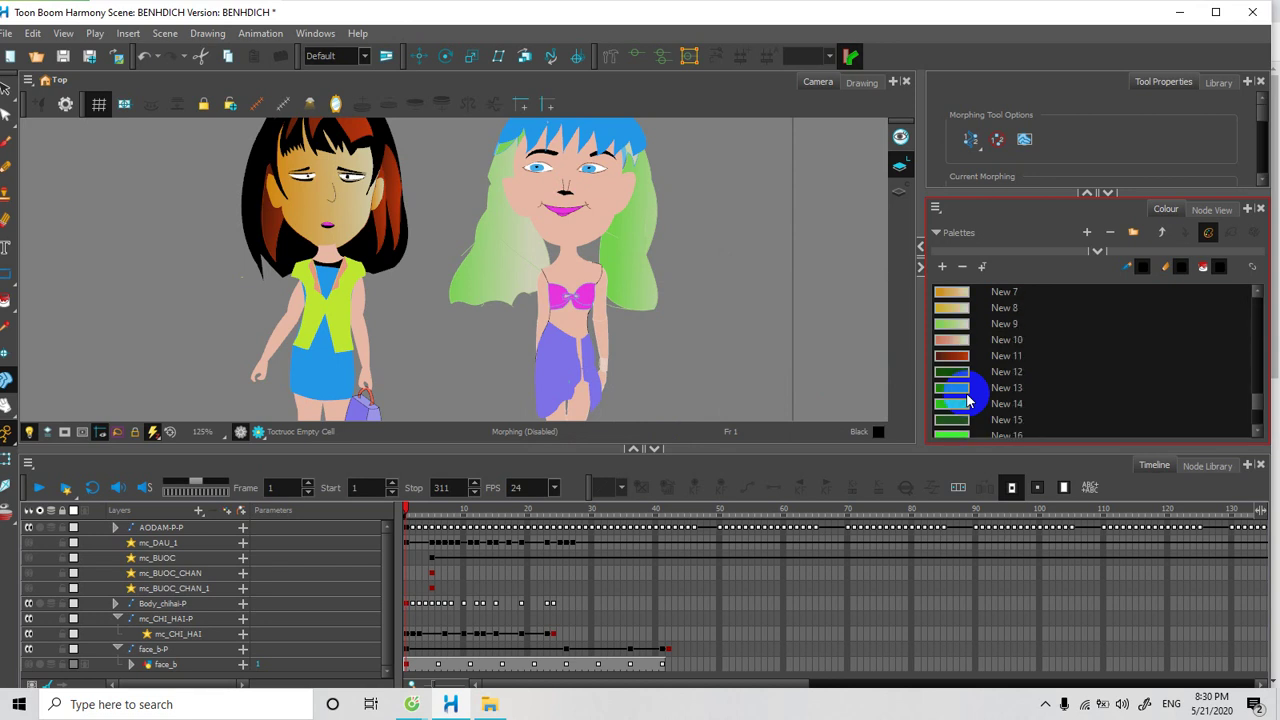
click(941, 266)
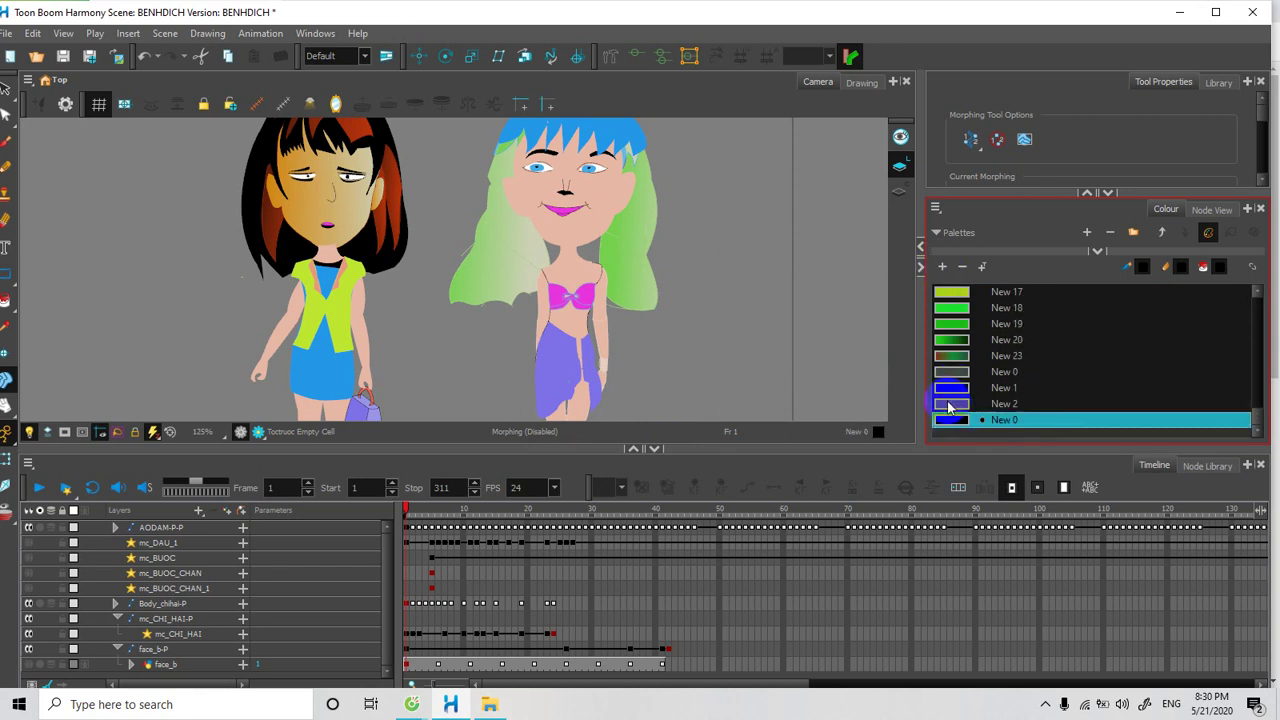
double_click(945, 419)
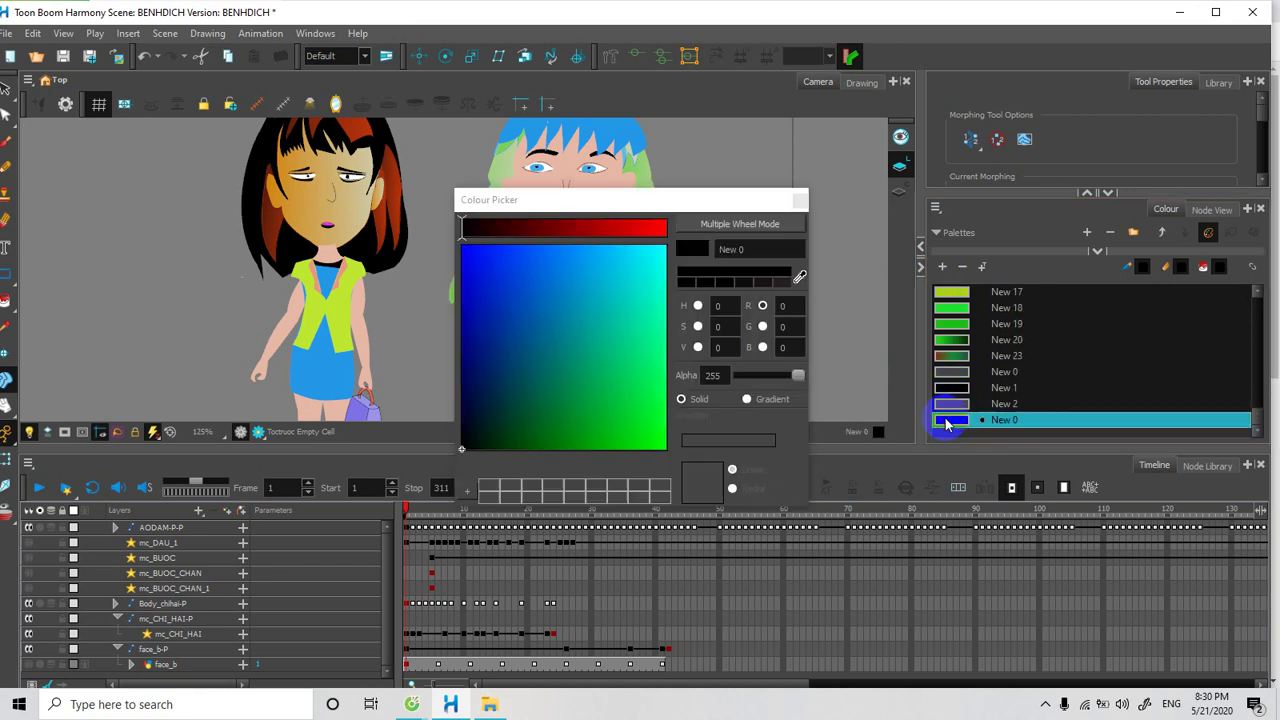
click(700, 222)
drag(690, 198, 762, 30)
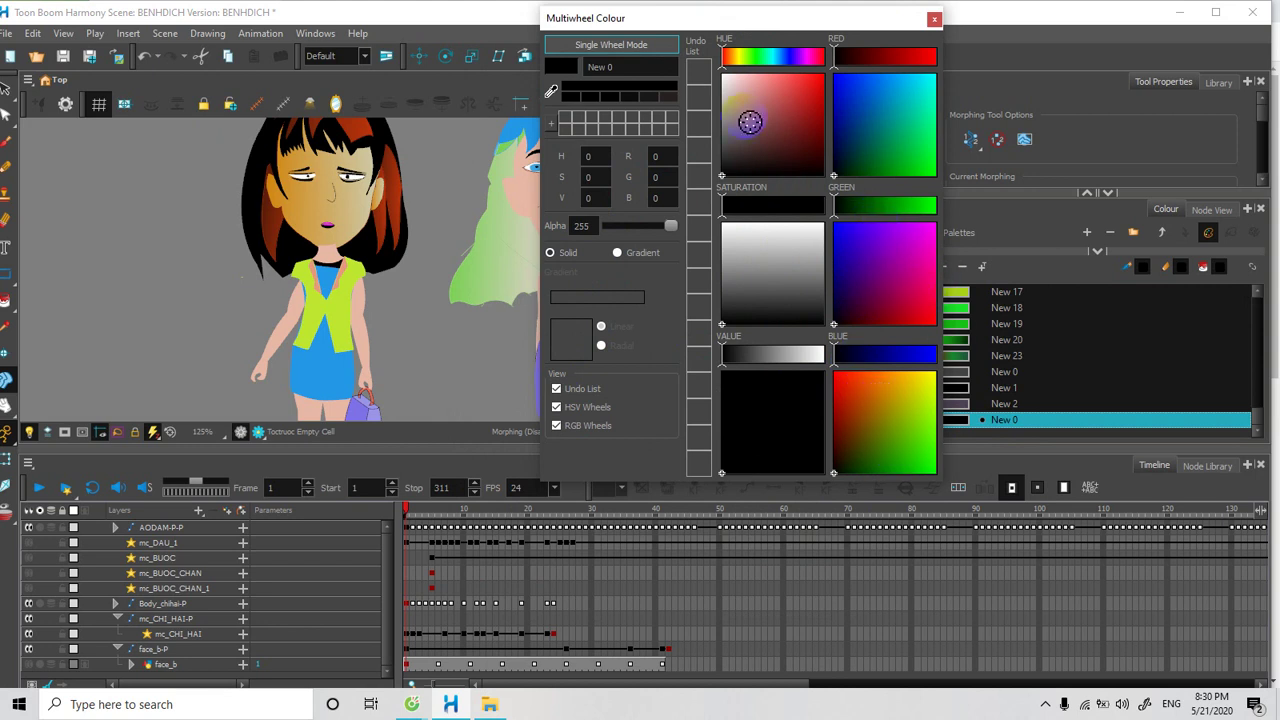
drag(749, 14, 775, 114)
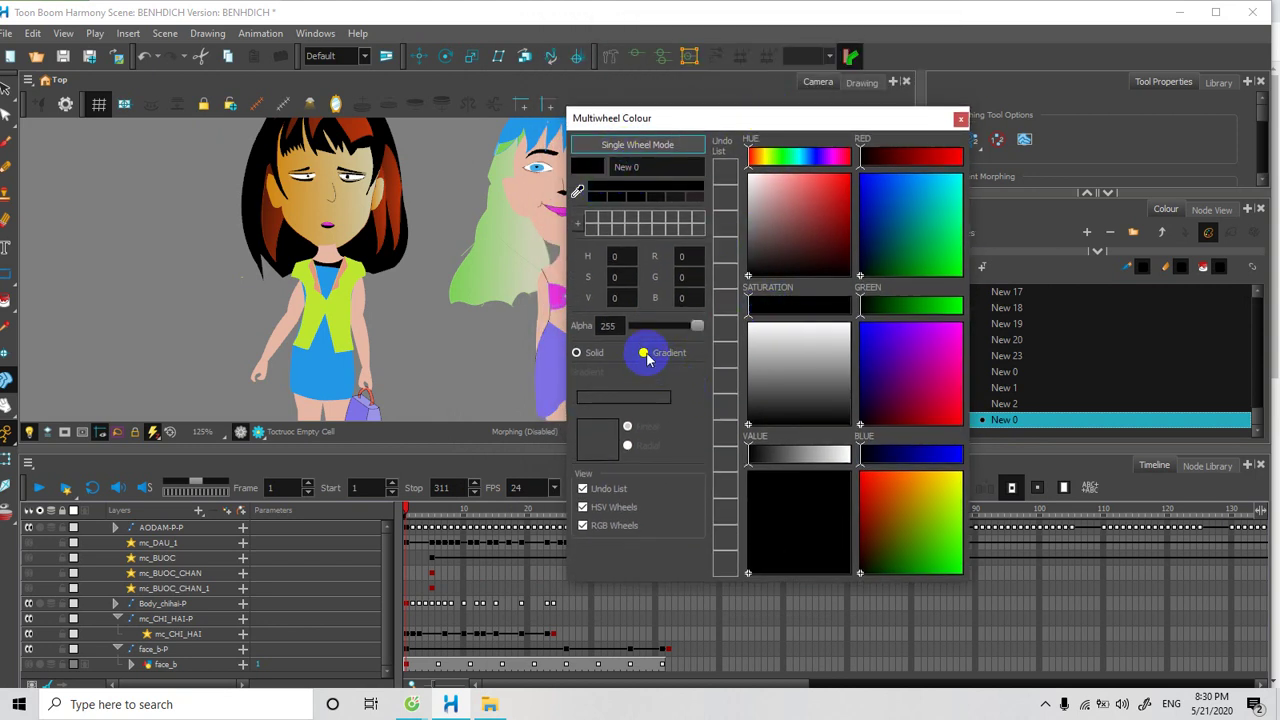
Make the new colour a linear gradient from dark blue (RGB 0, 34, 84) to green (RGB 0, 219, 50).
click(646, 358)
click(581, 419)
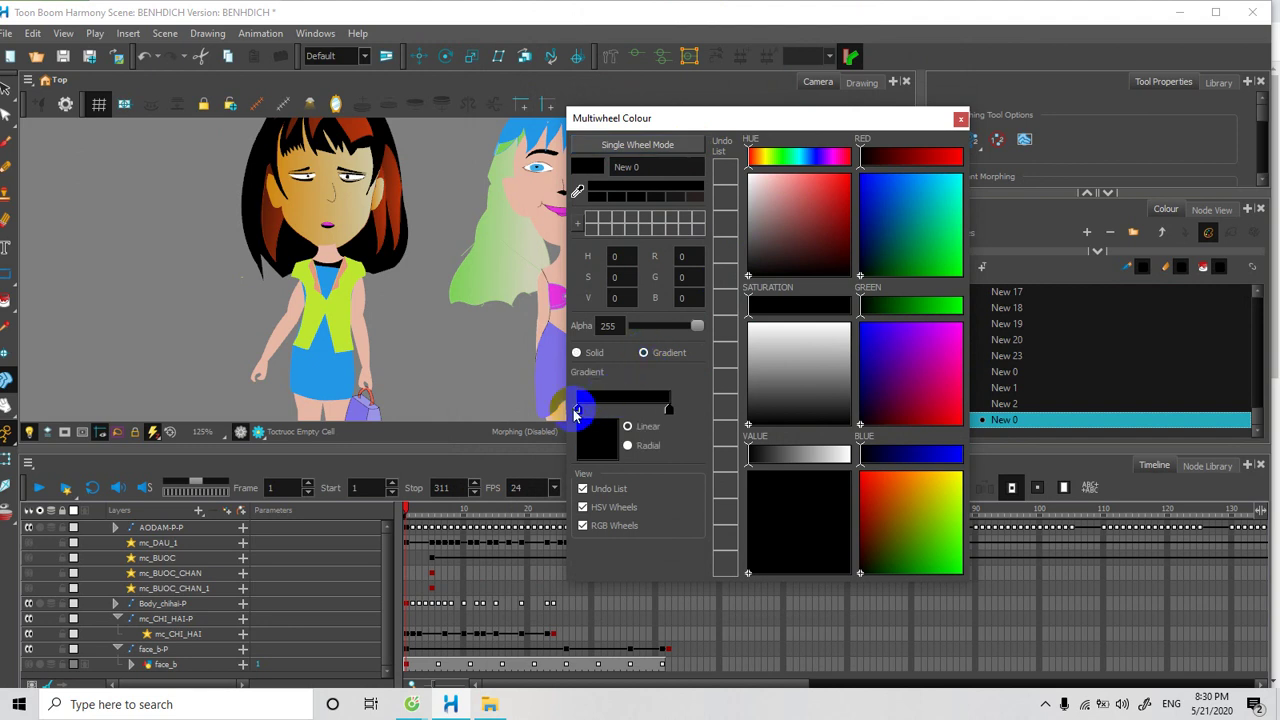
click(873, 242)
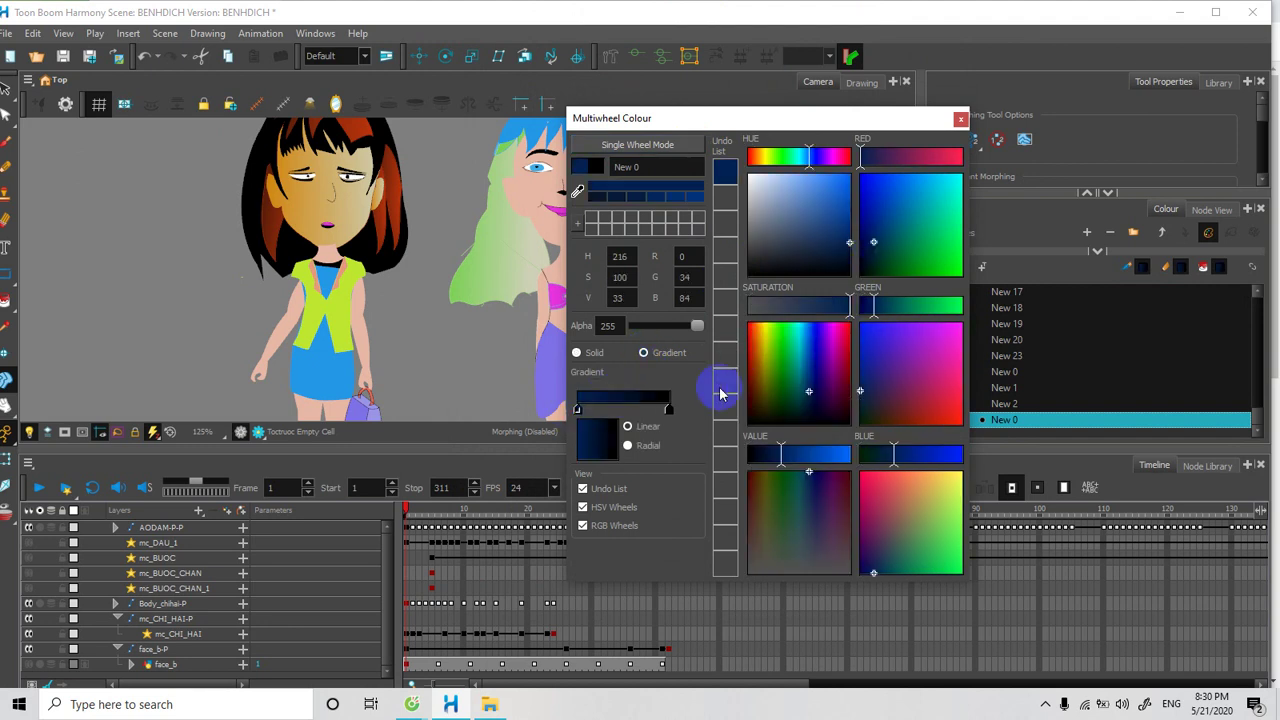
click(668, 407)
click(952, 261)
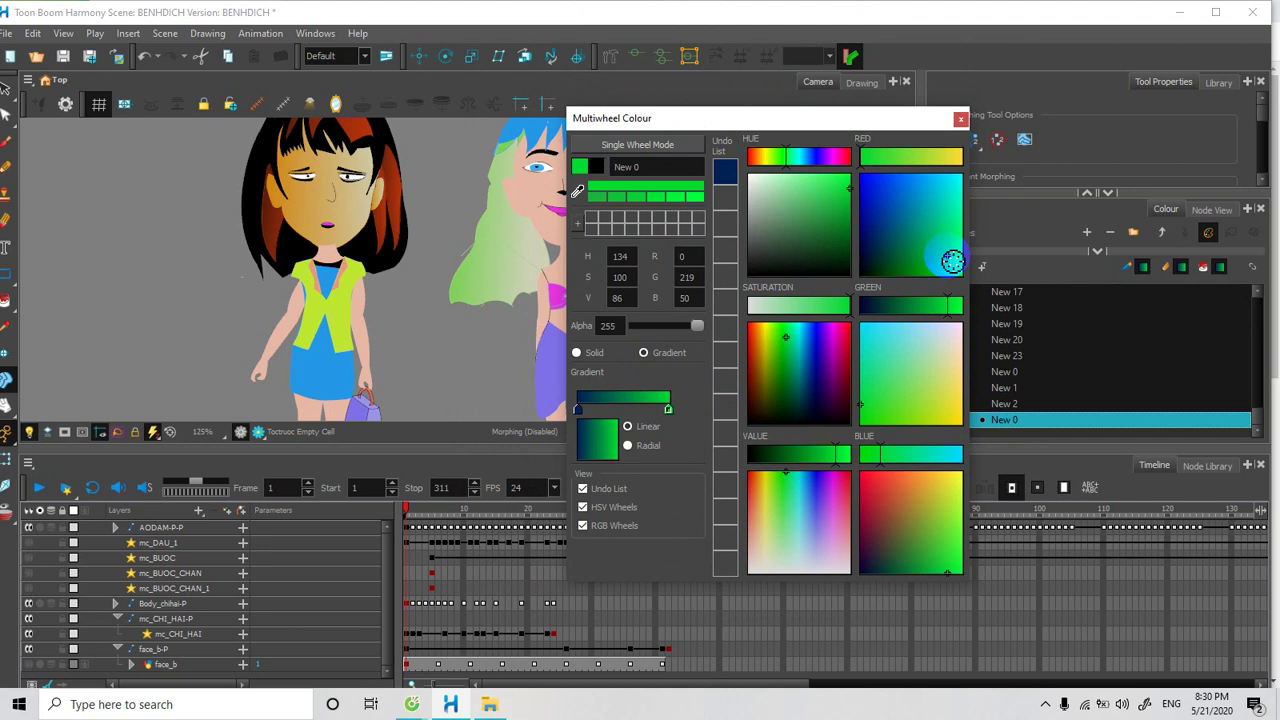
Add an orange stop (RGB 213, 90, 0) near the middle of the gradient and close the colour editor.
drag(585, 400, 643, 401)
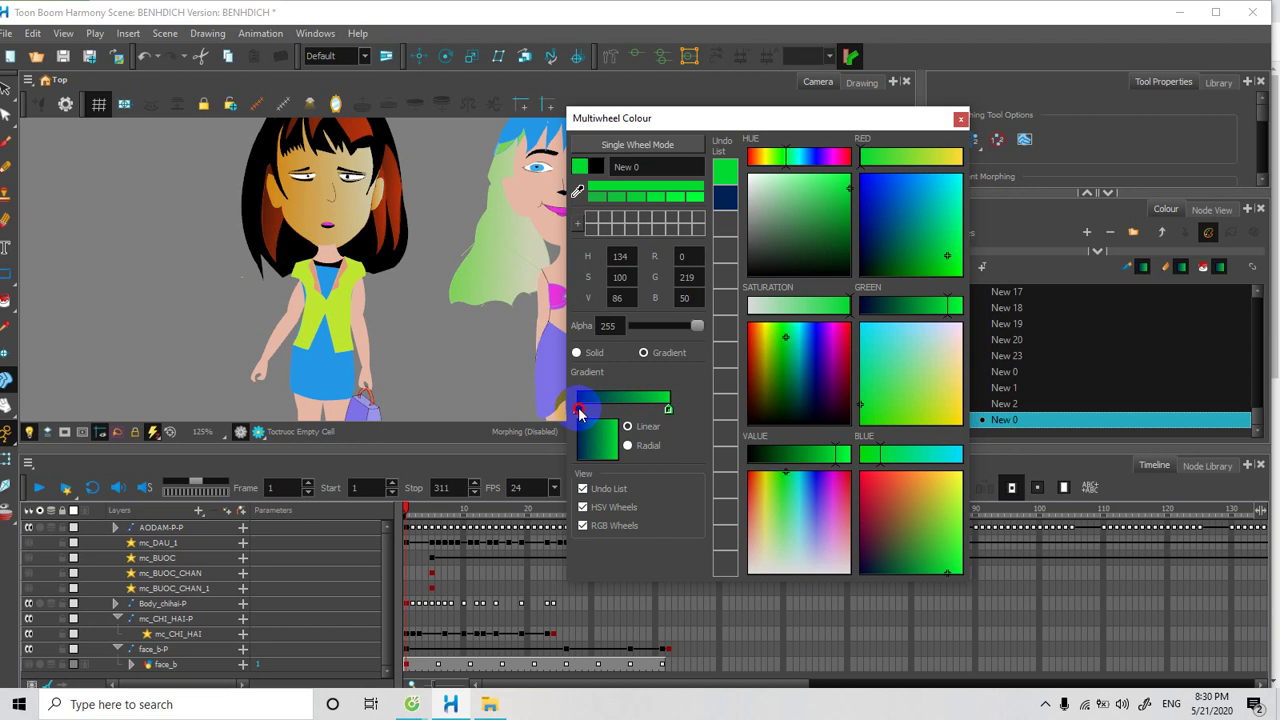
click(579, 411)
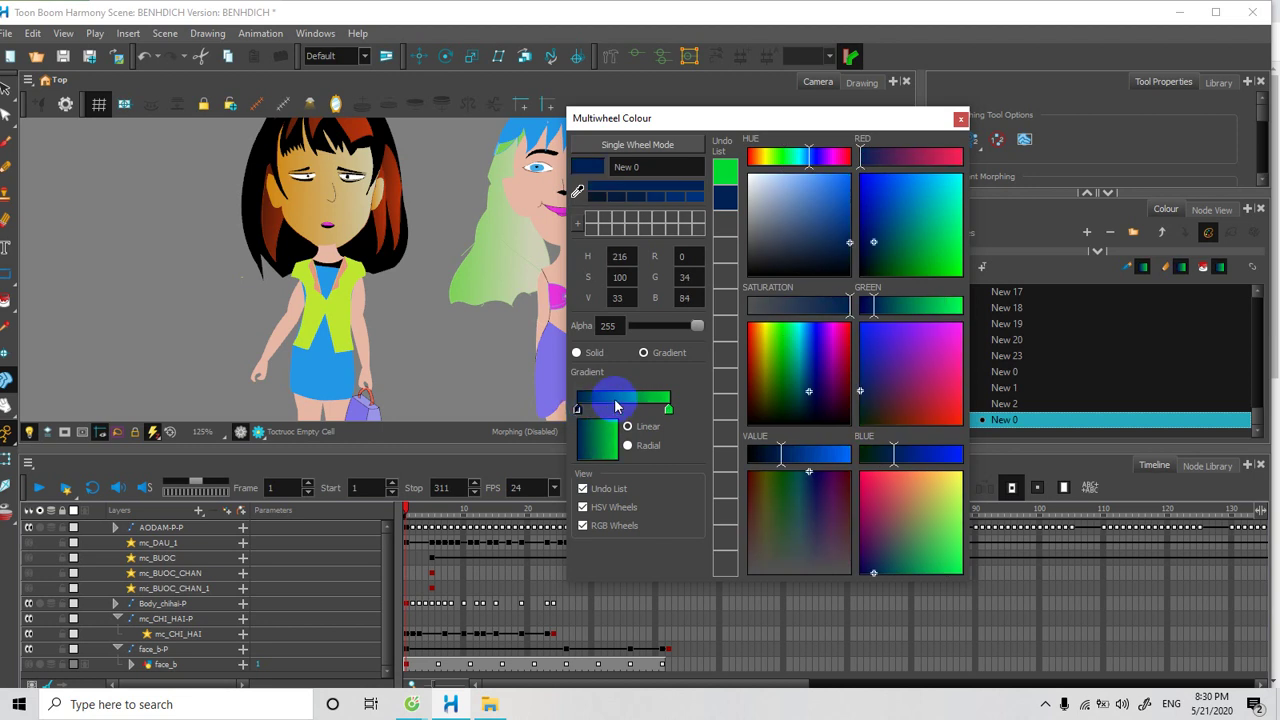
click(617, 410)
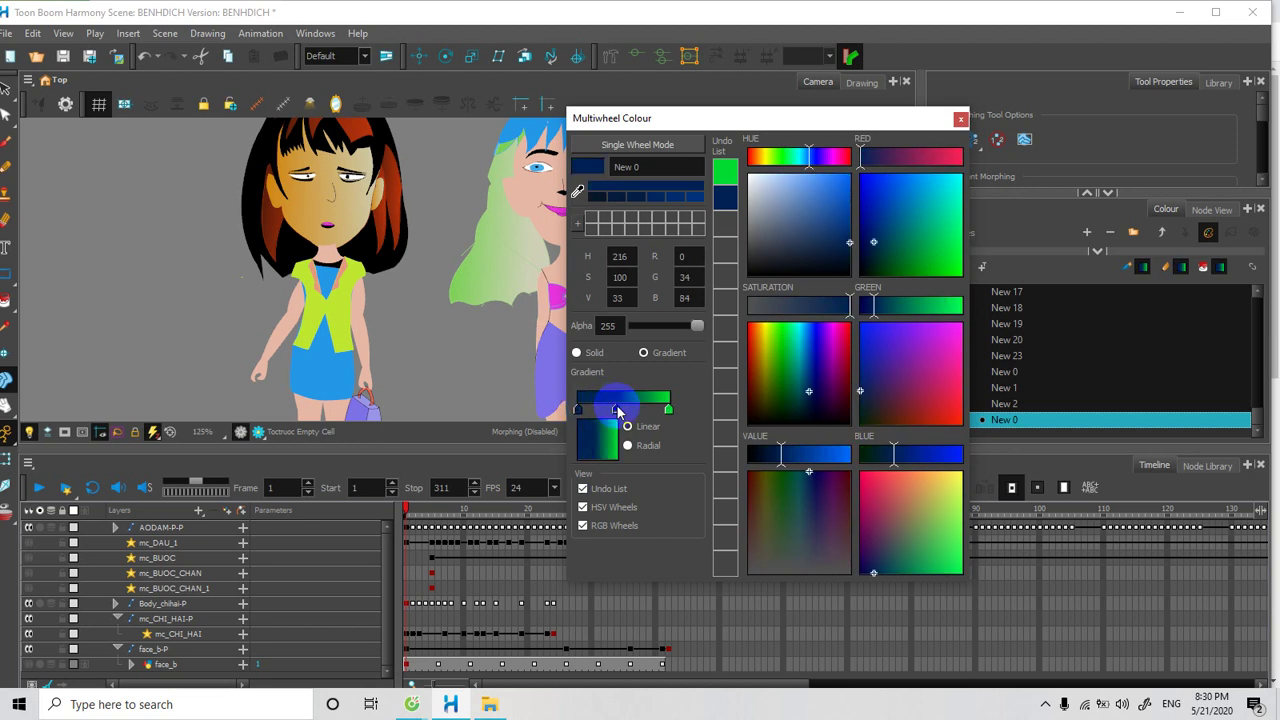
drag(617, 410, 629, 410)
click(755, 340)
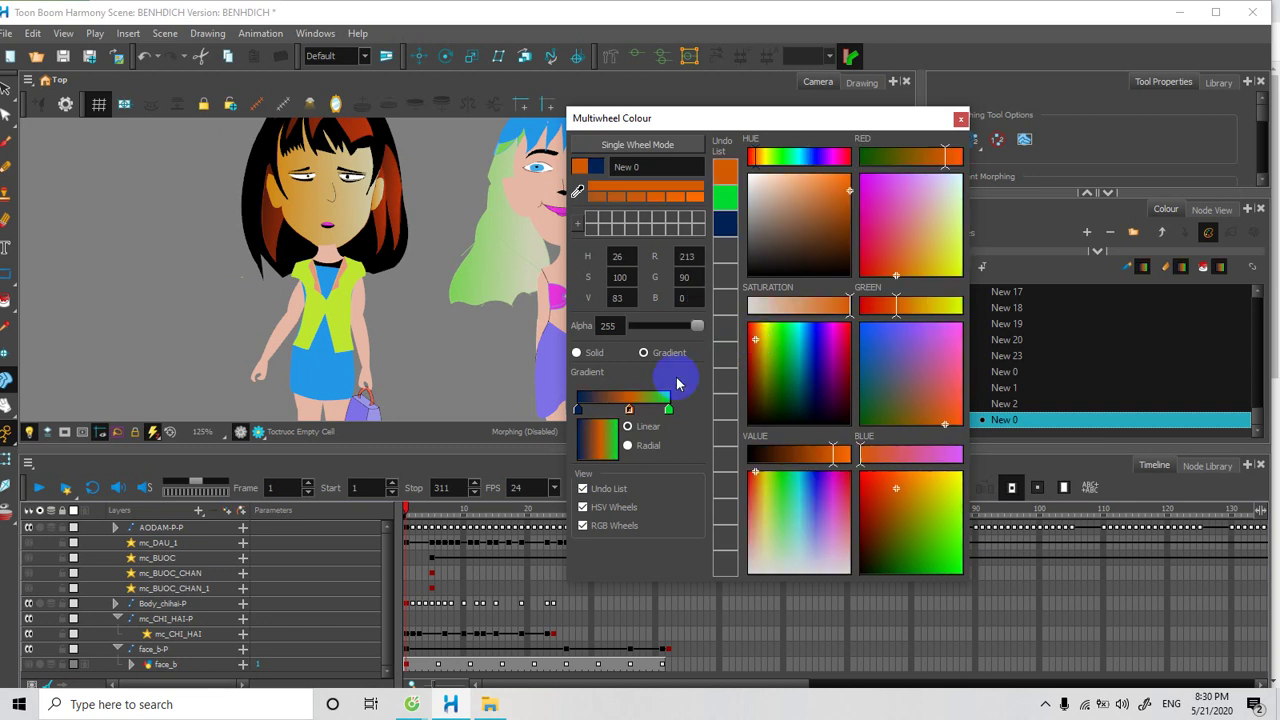
click(629, 411)
drag(623, 410, 620, 411)
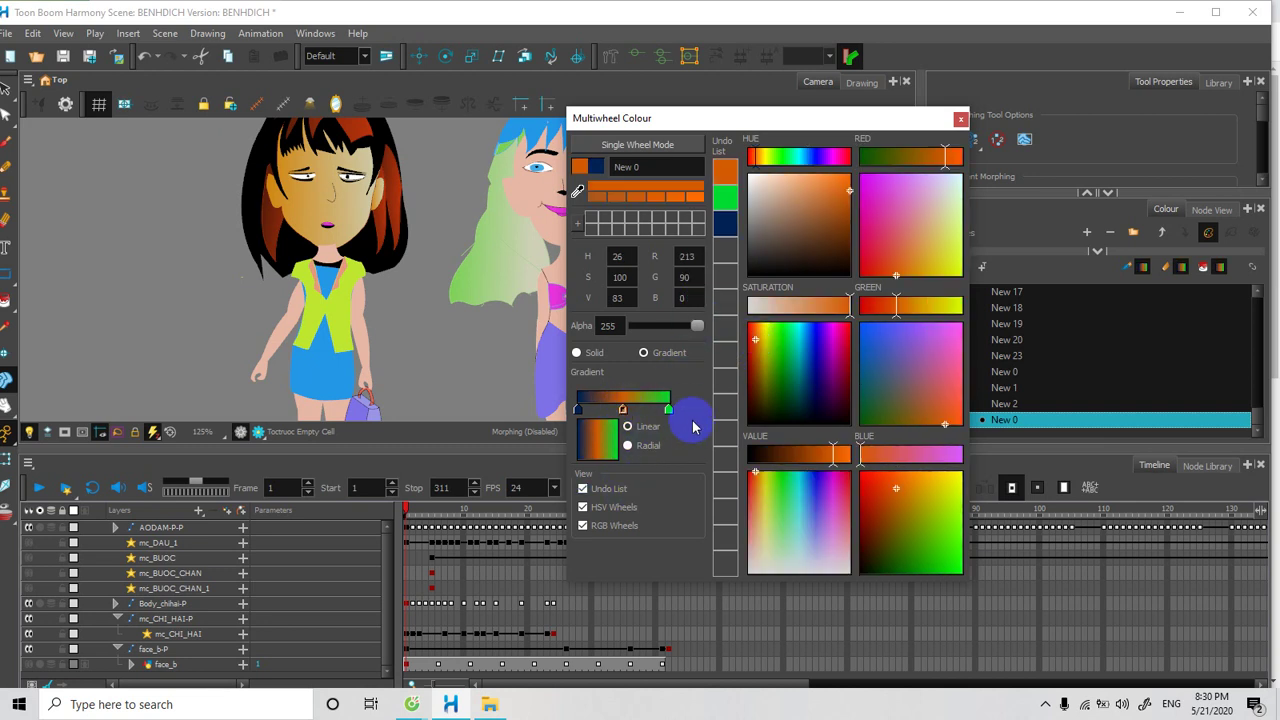
drag(704, 124, 793, 168)
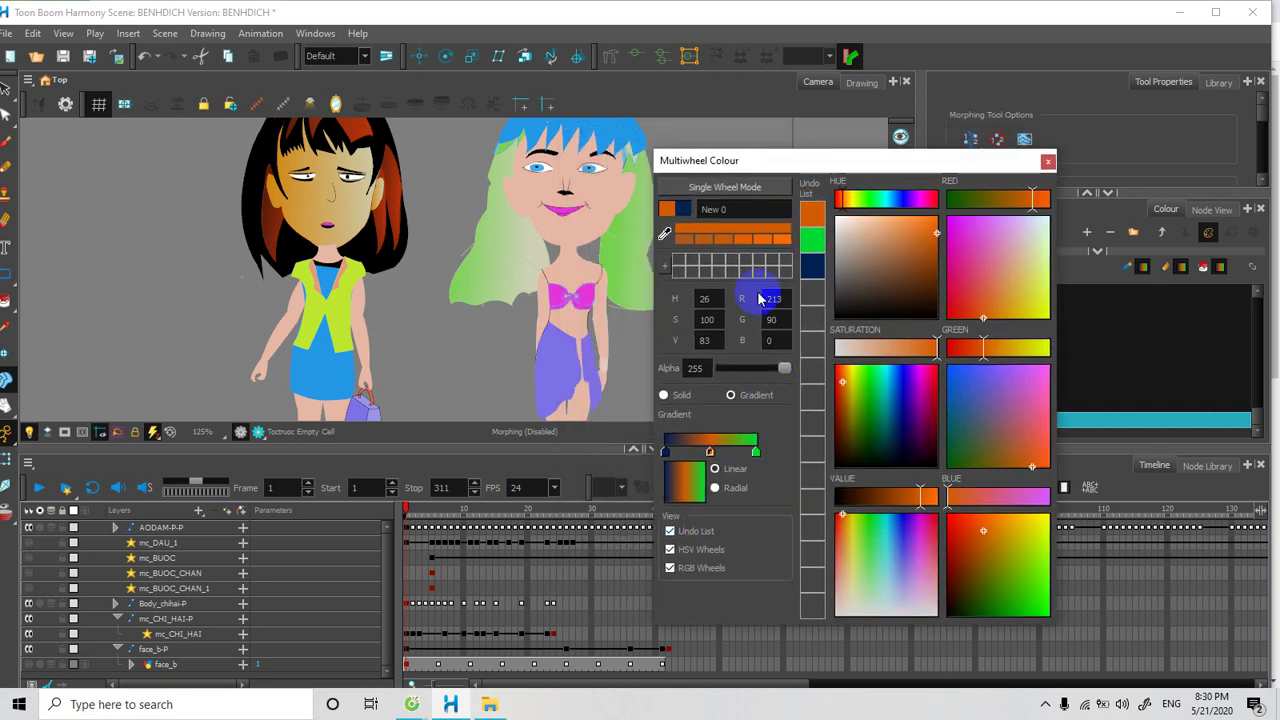
click(815, 177)
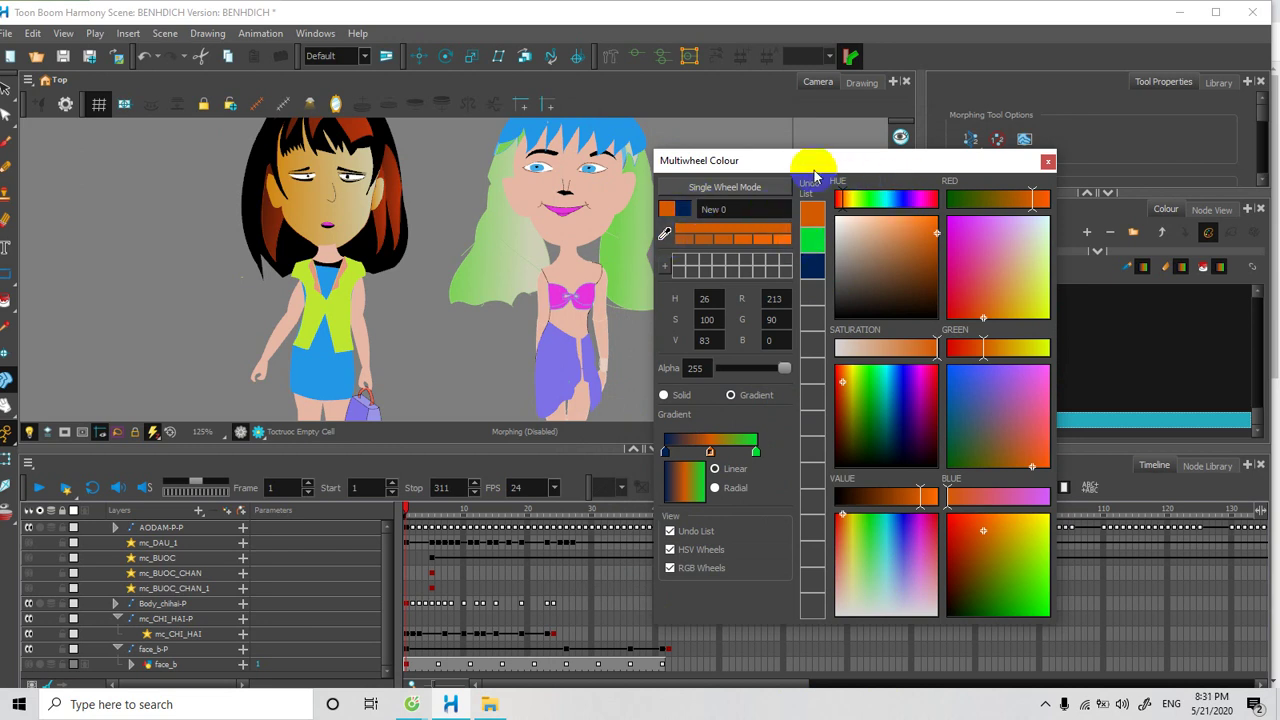
drag(812, 172, 733, 207)
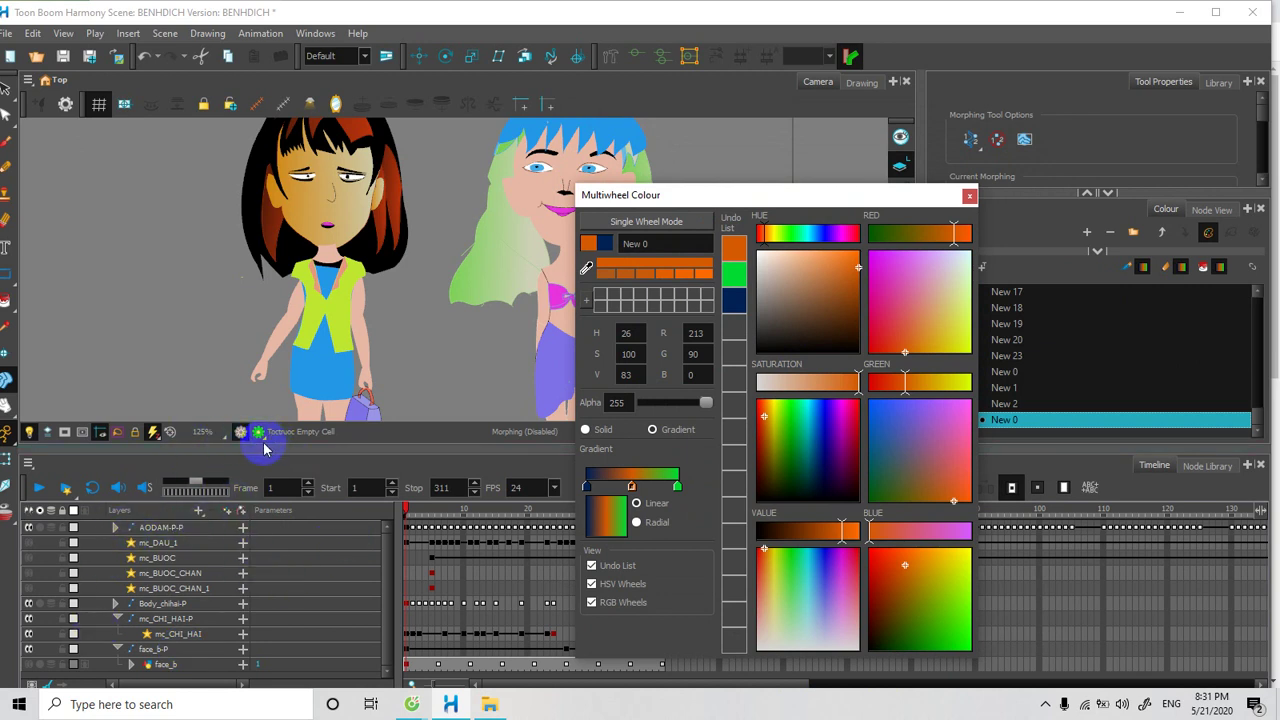
click(969, 195)
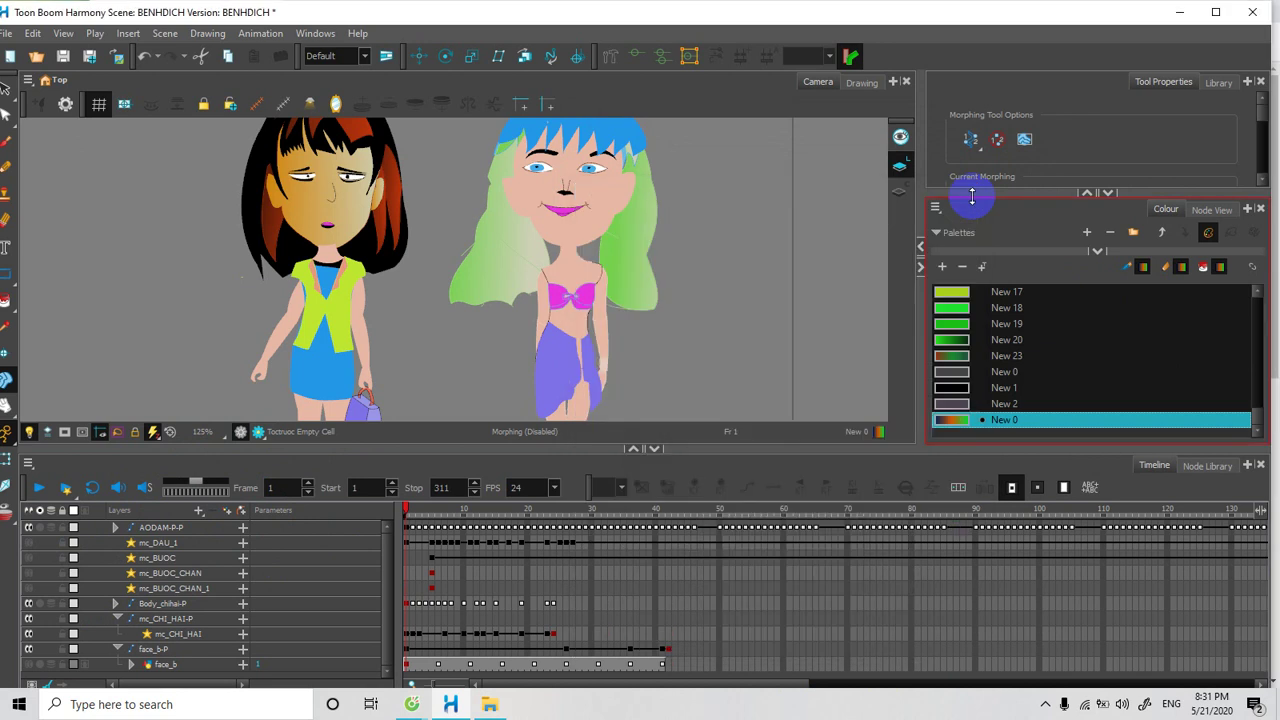
Review the Camera view's display modes, including Render View, and enlarge the view by shrinking the Timeline.
click(241, 433)
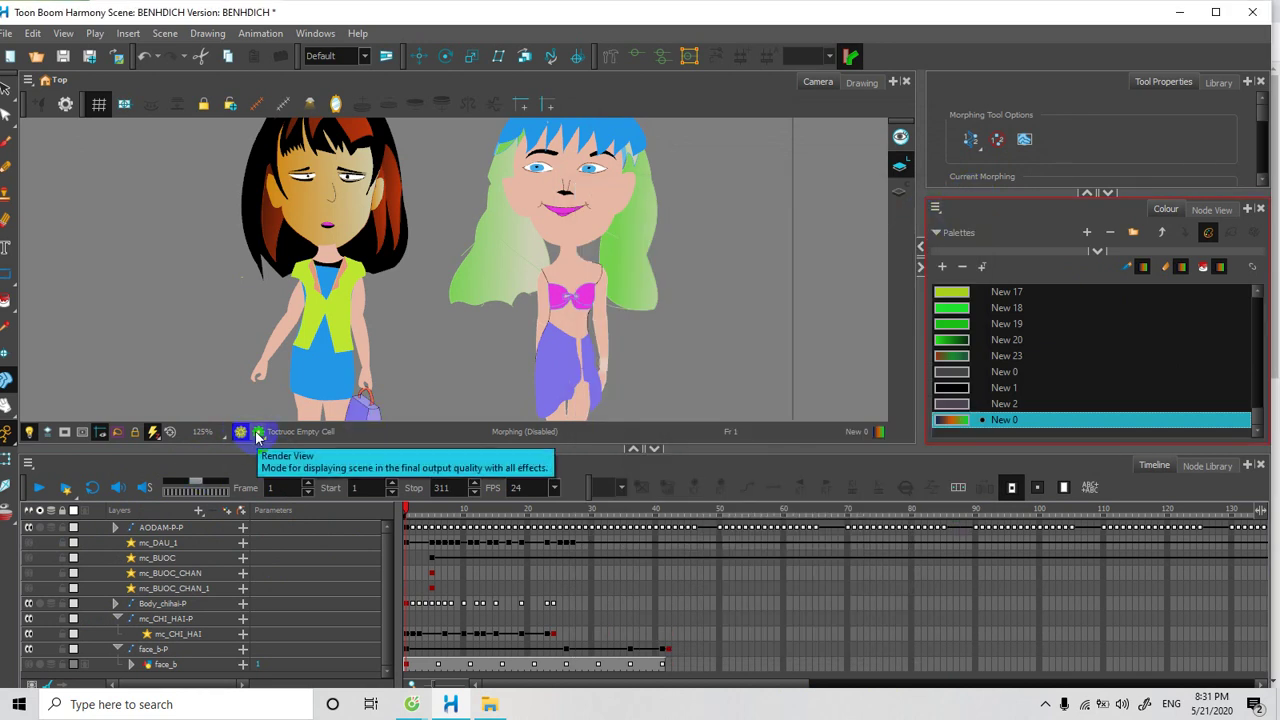
click(153, 433)
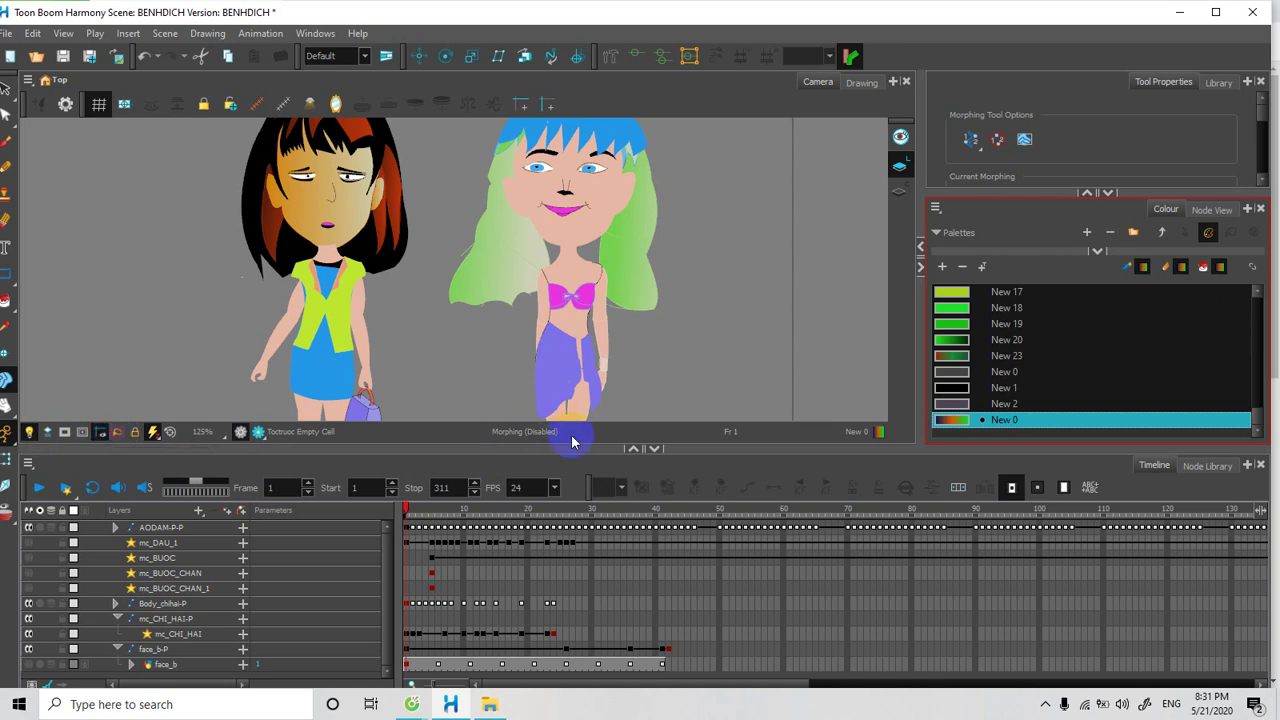
drag(575, 447, 573, 475)
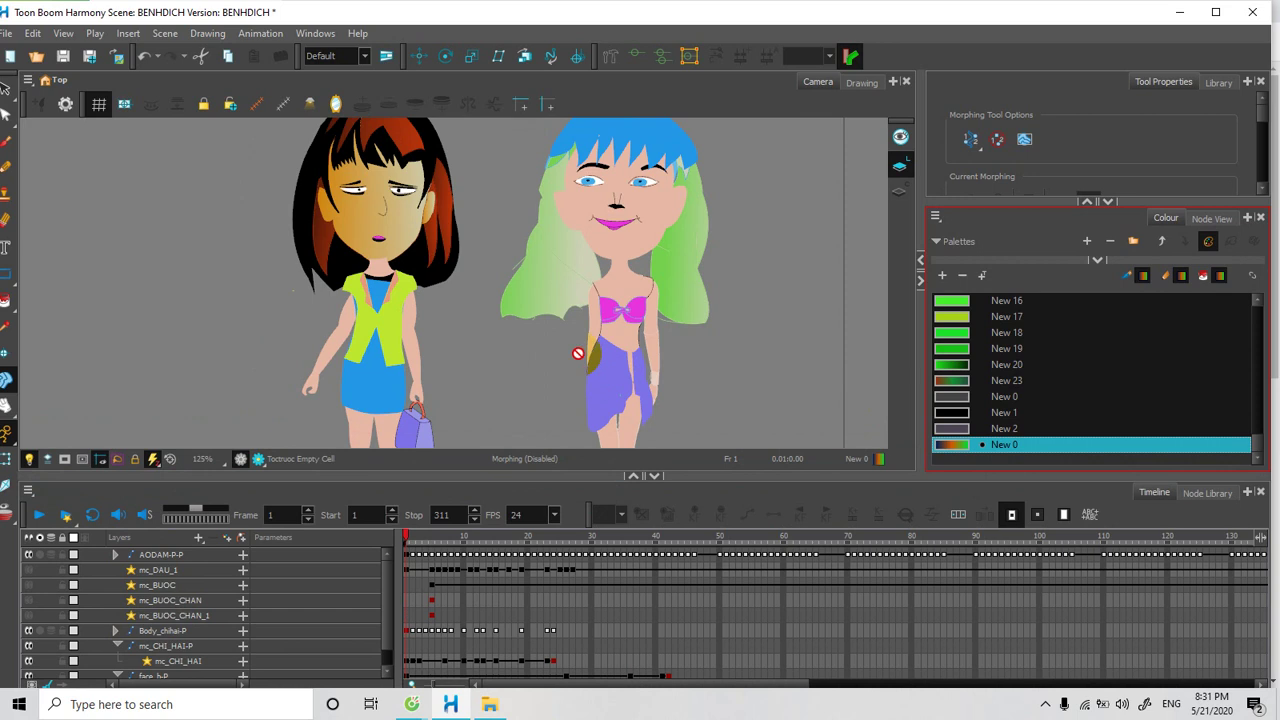
Expand the Tool Properties view over the Colour view to reveal the full Morphing tool options.
click(968, 141)
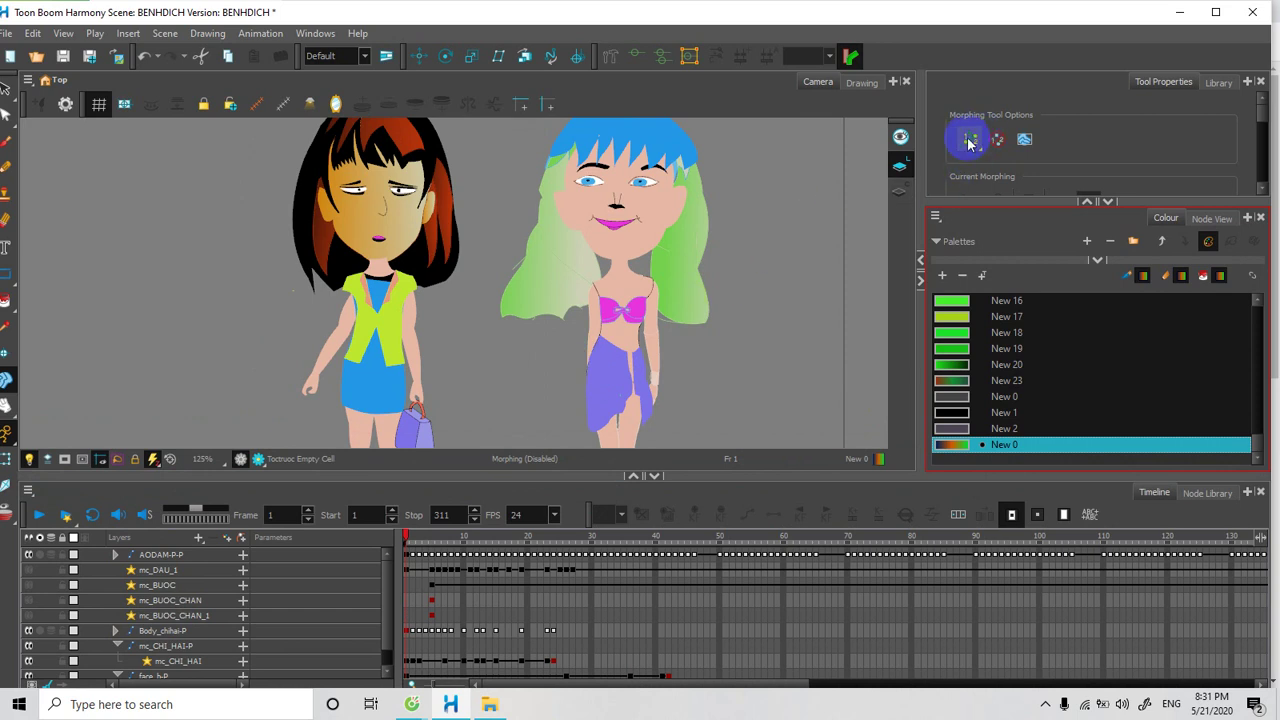
click(1107, 203)
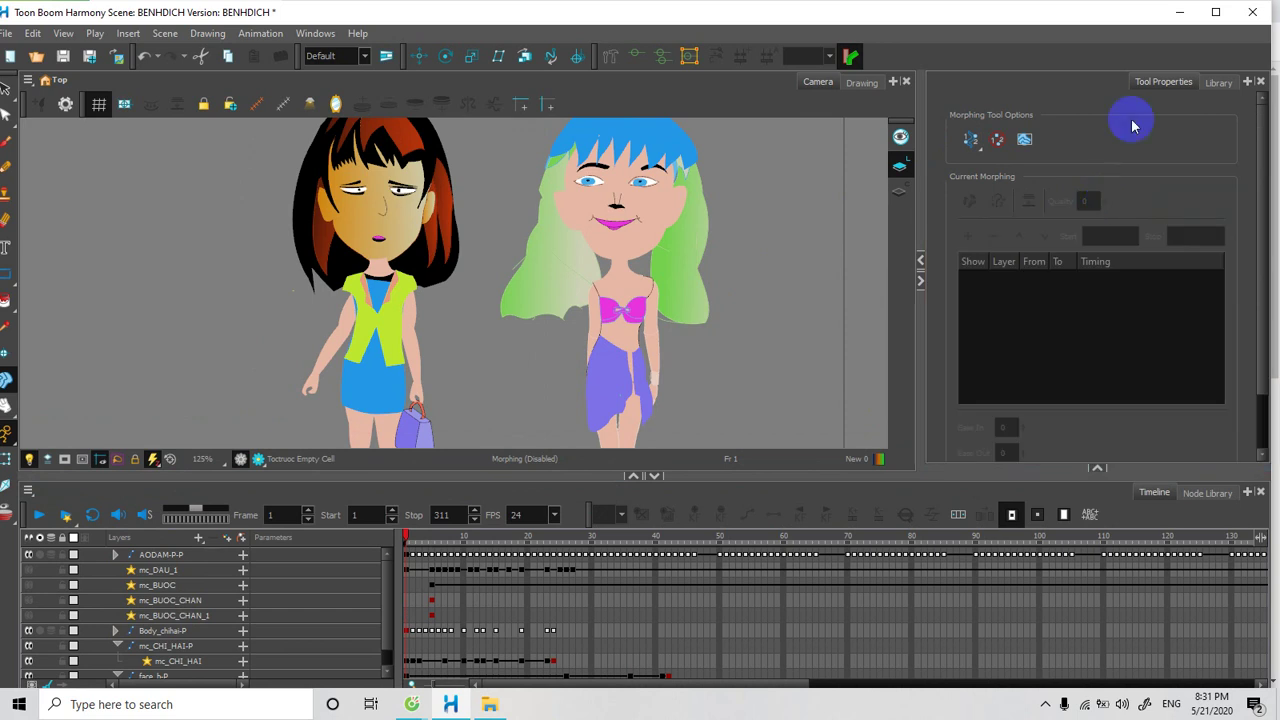
click(1170, 84)
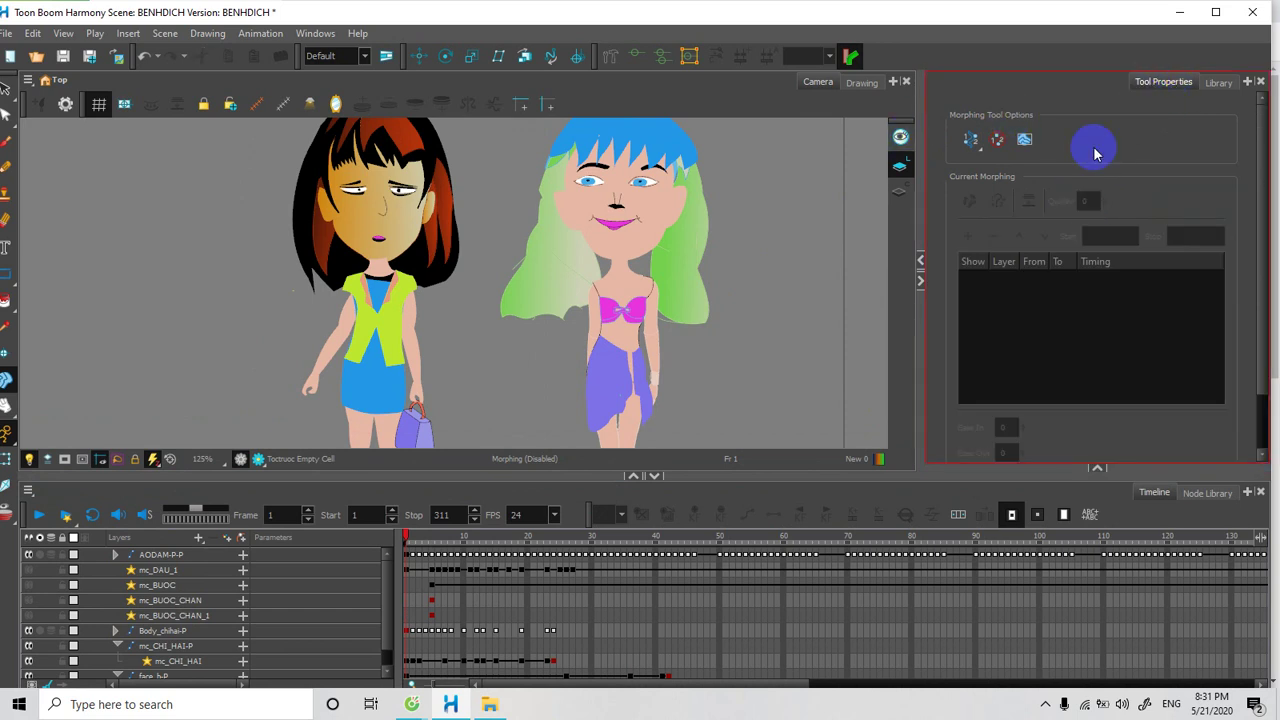
Activate the Brush tool and look through its vector brush presets.
click(6, 145)
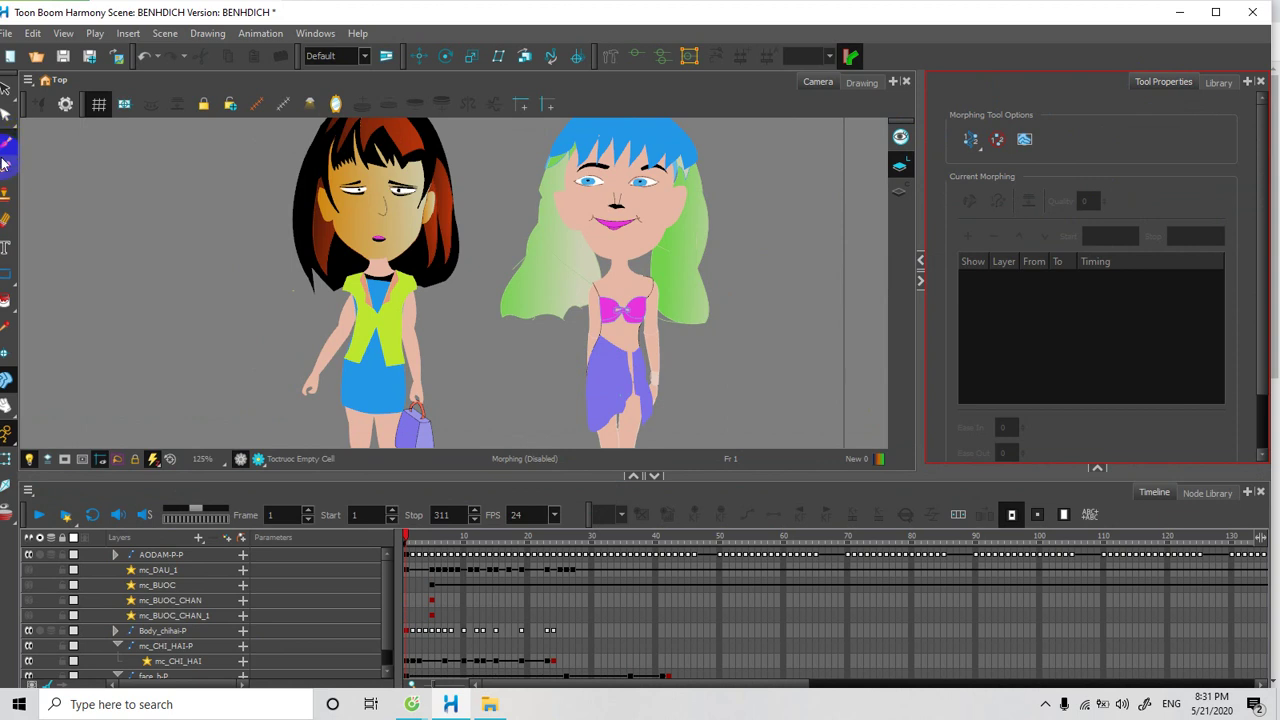
click(5, 172)
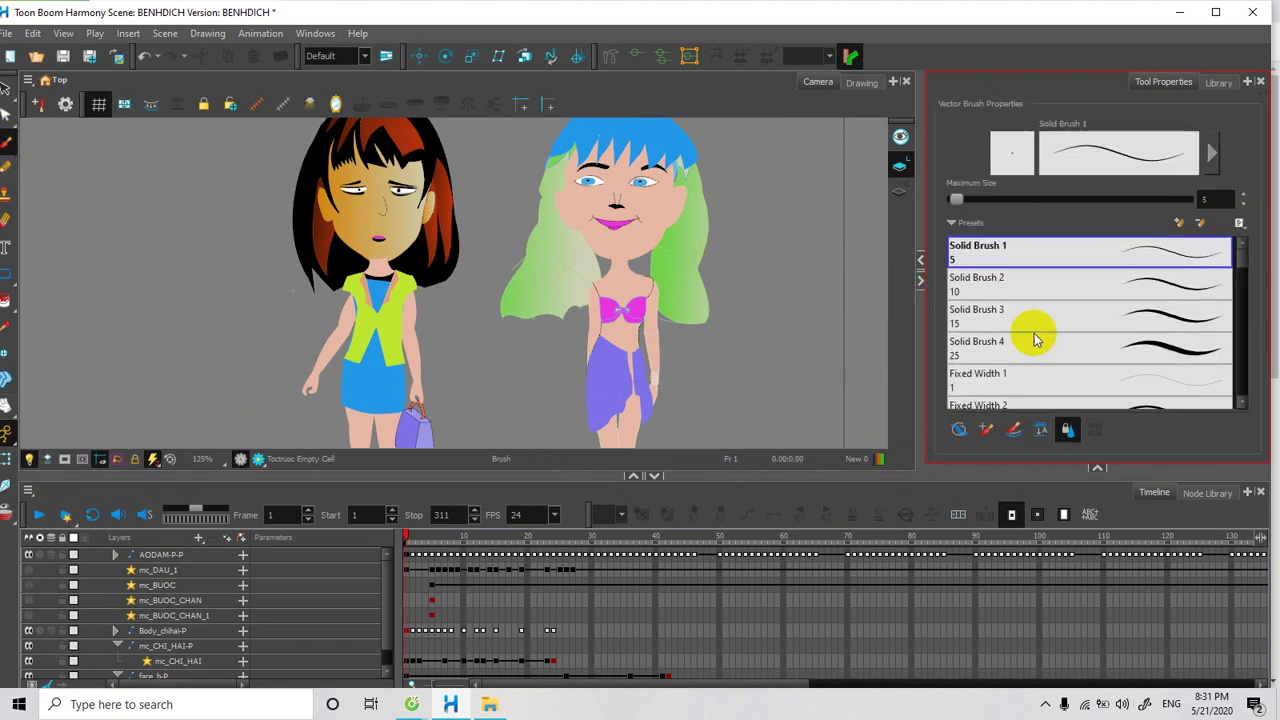
click(1242, 285)
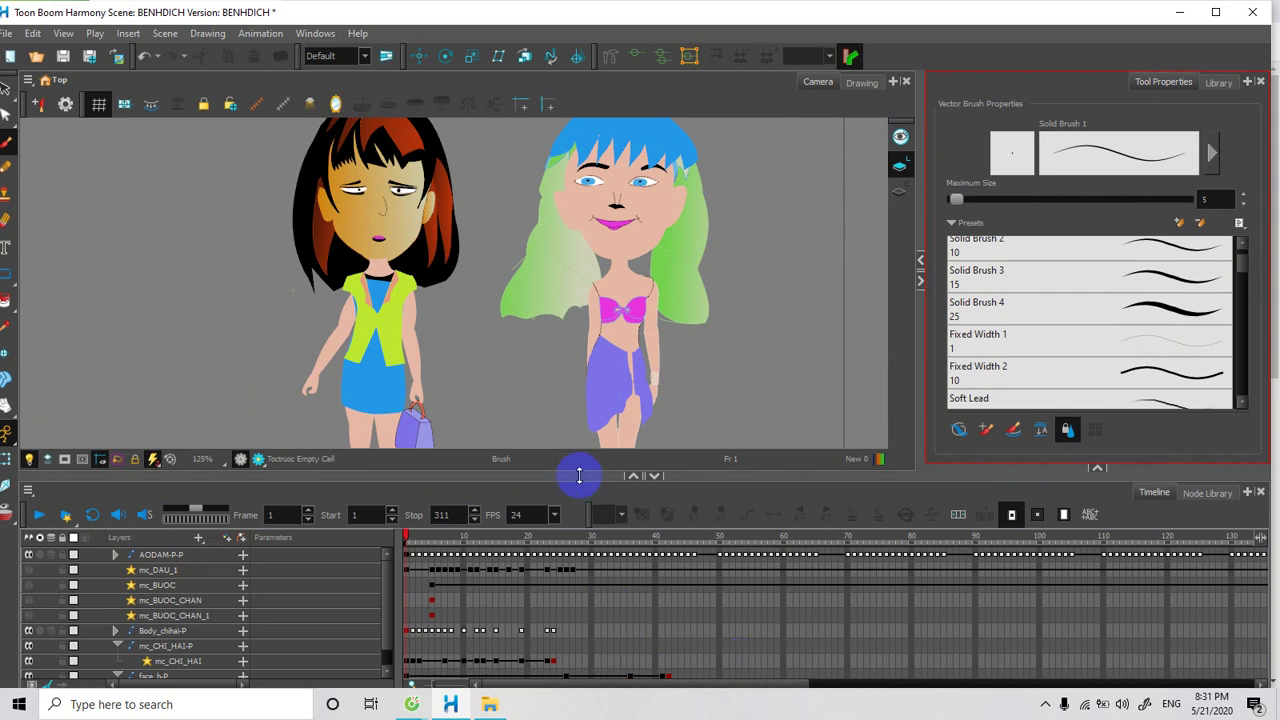
Shrink the Timeline further to enlarge the Camera and Tool Properties views, and bring both characters fully into view.
drag(577, 476, 580, 574)
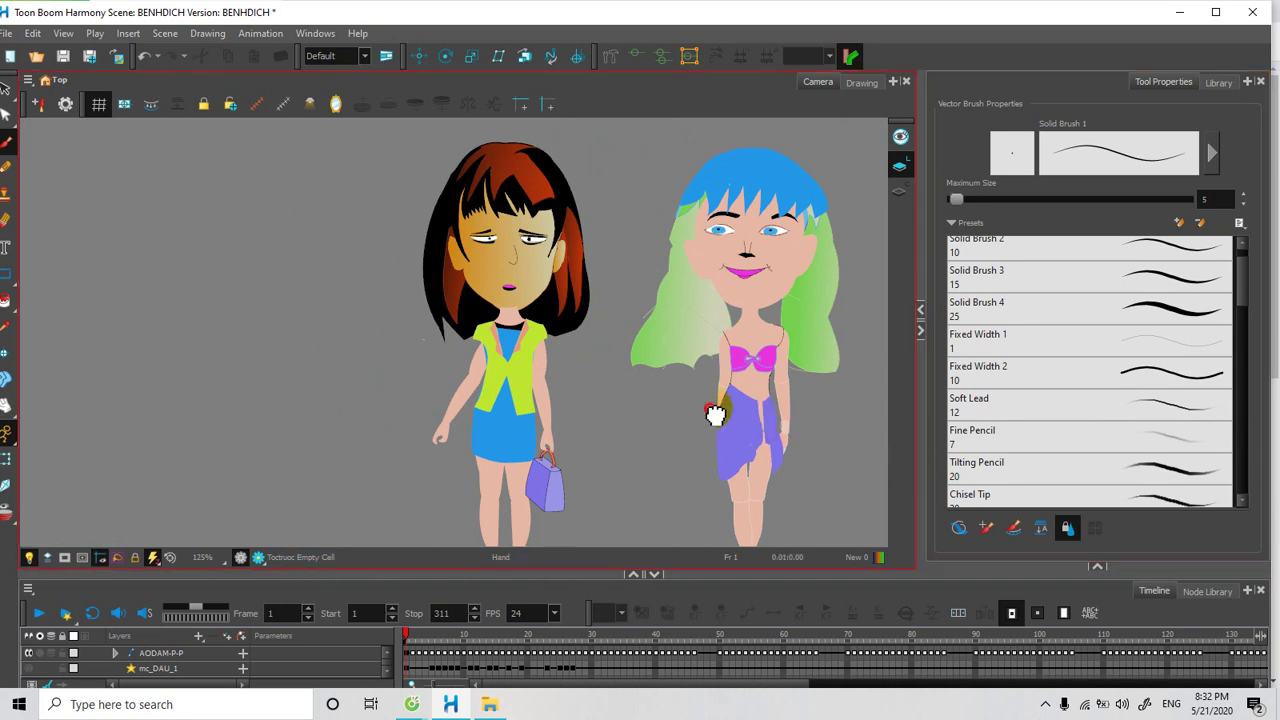
drag(714, 409, 640, 400)
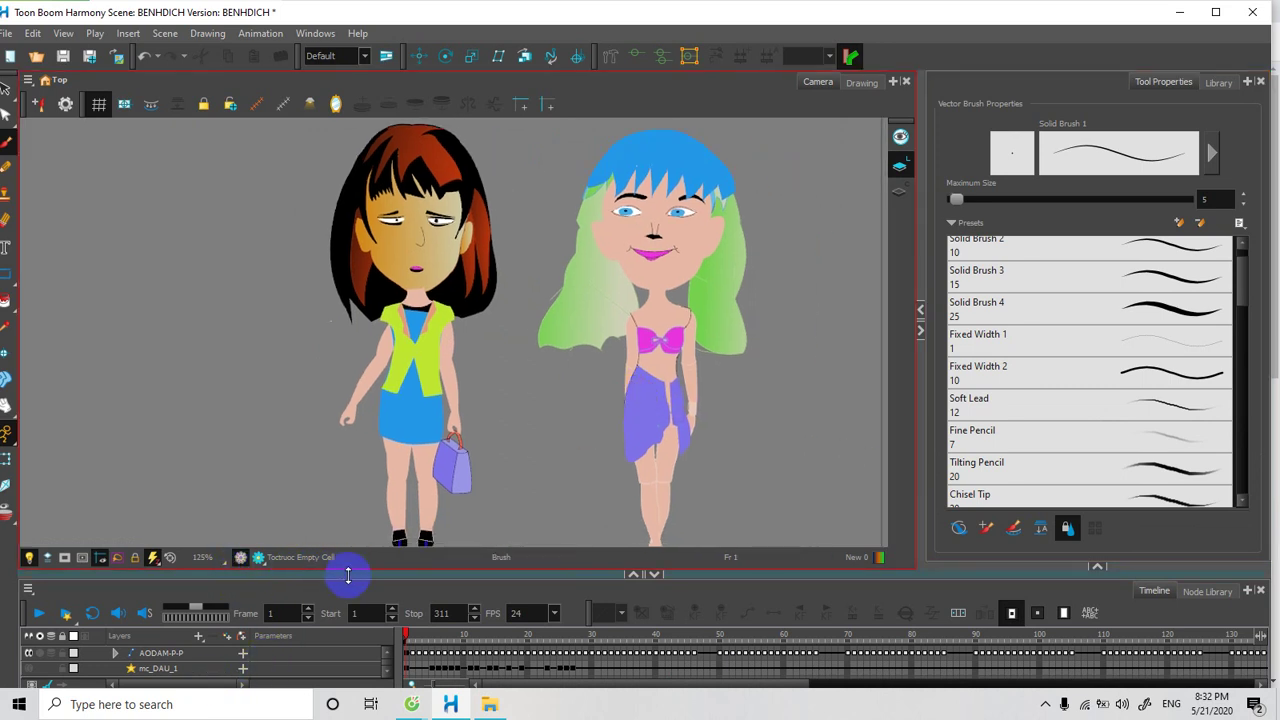
Enlarge the Timeline to look through its layers, and shrink it again to give the Camera and Tool Properties views more height.
drag(346, 574, 350, 518)
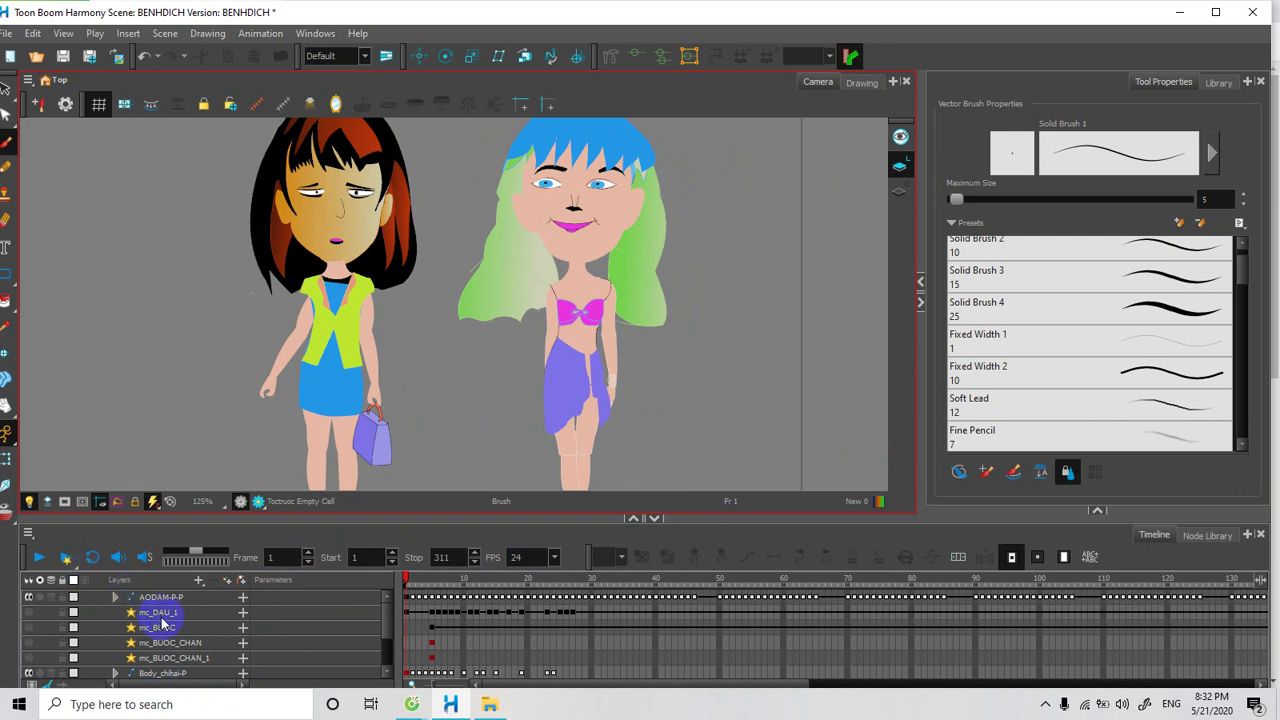
drag(390, 621, 389, 654)
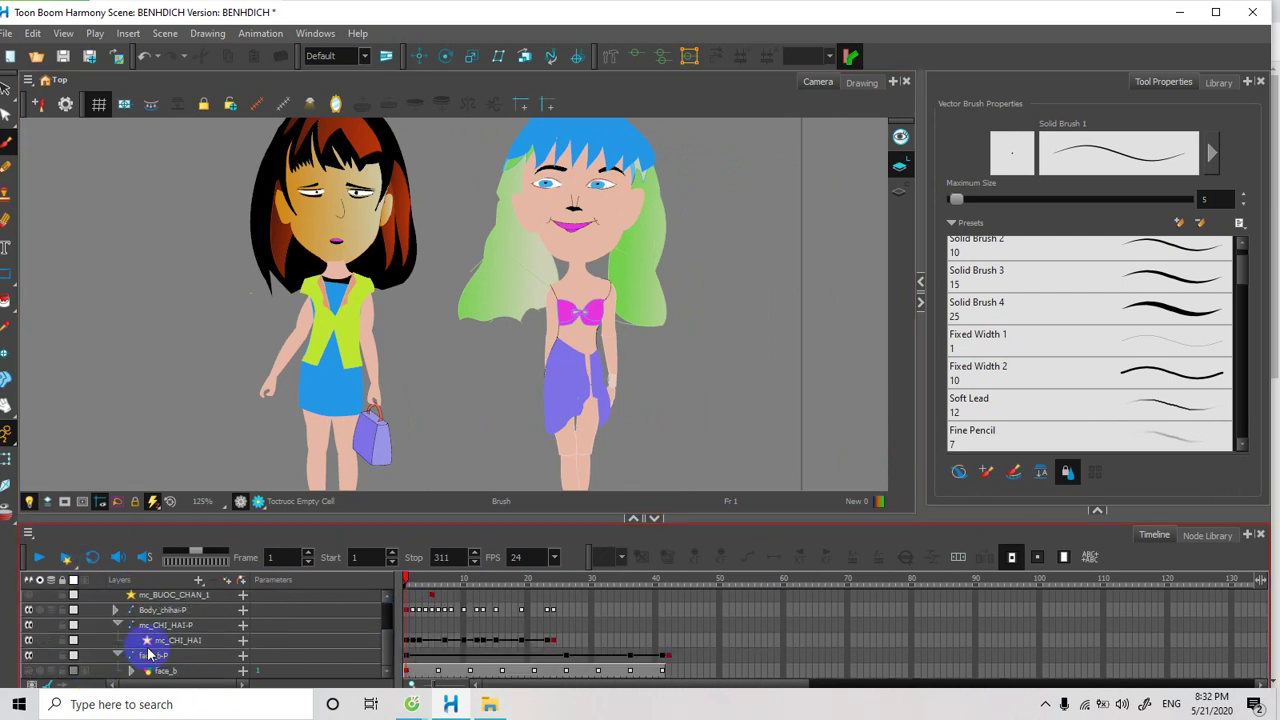
drag(446, 517, 446, 591)
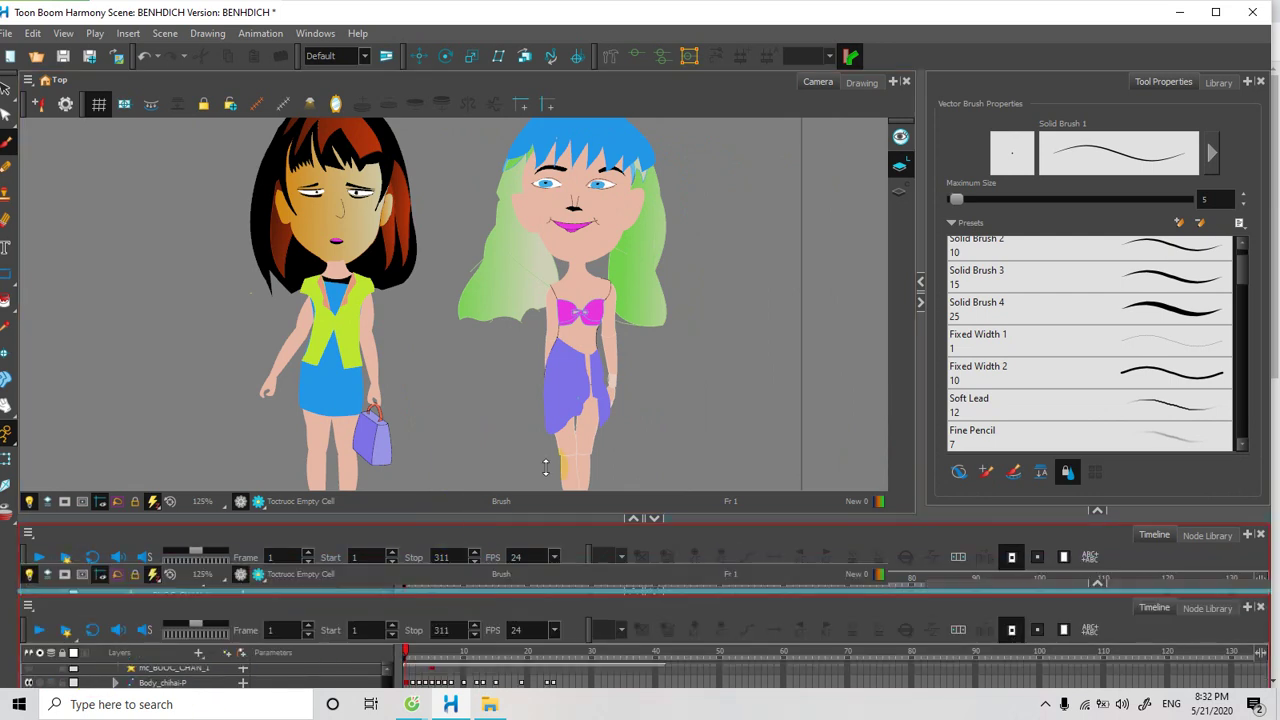
click(1046, 704)
click(785, 705)
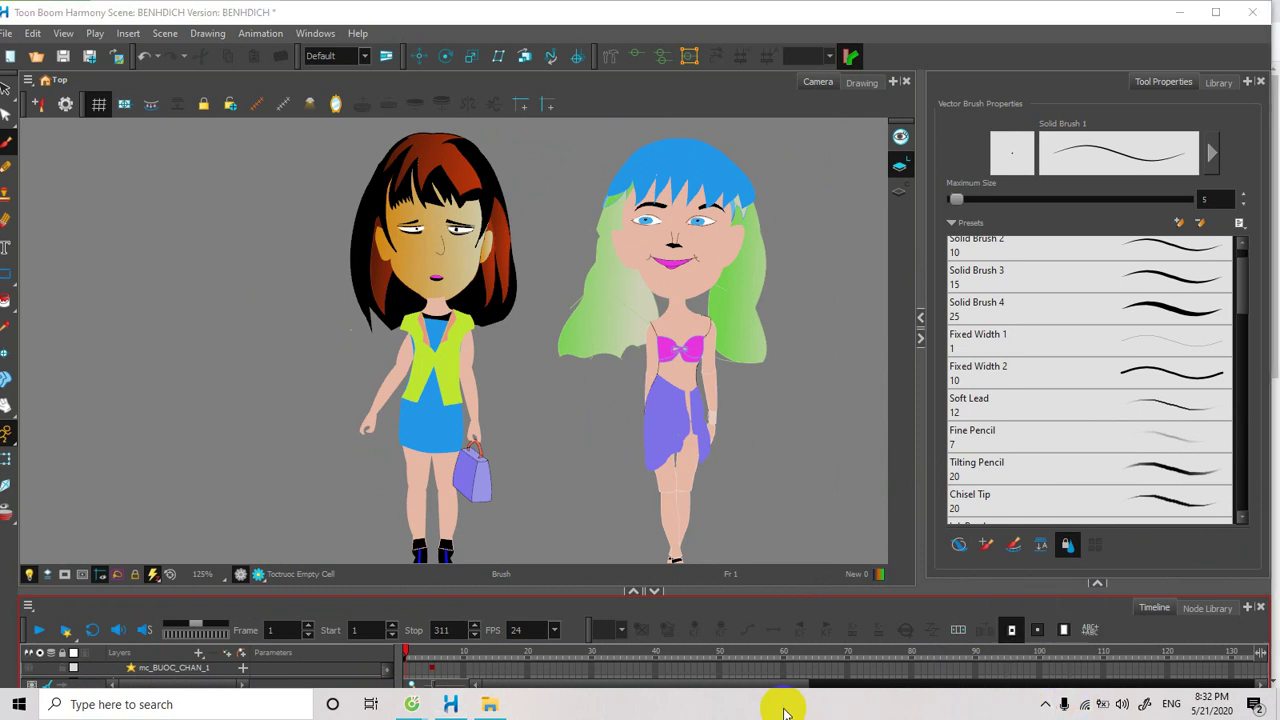
click(1046, 706)
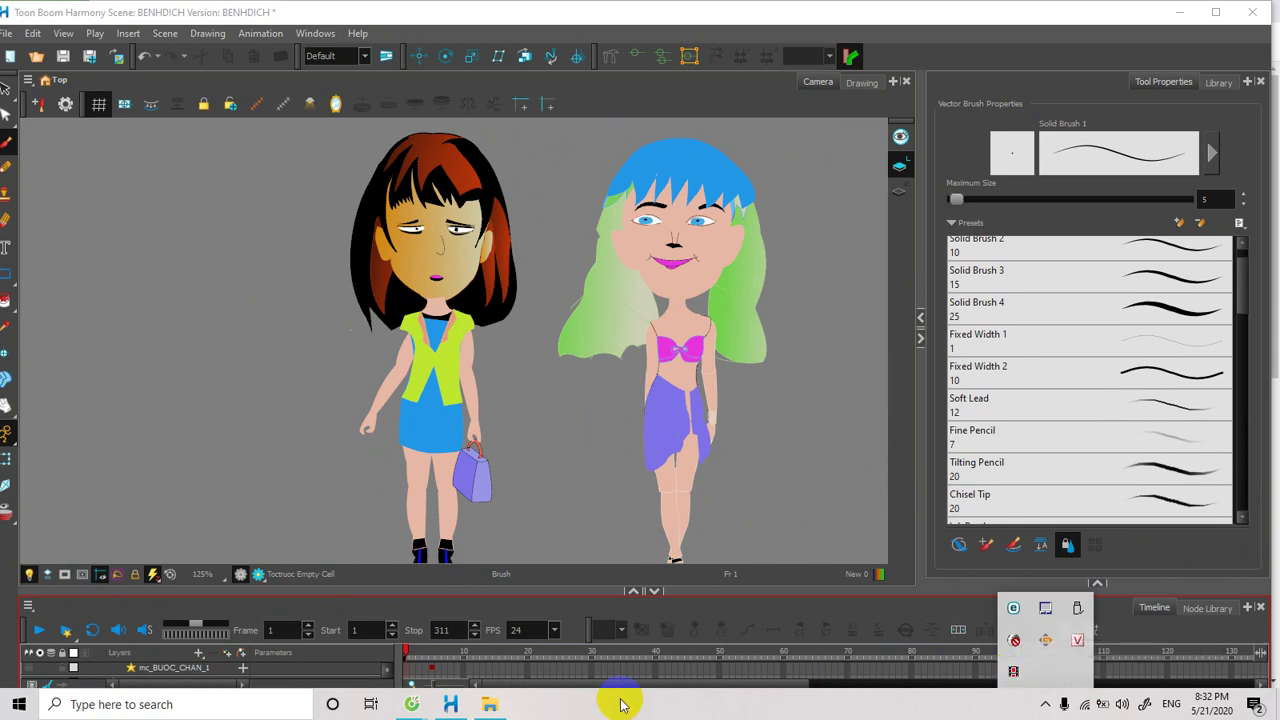
click(752, 590)
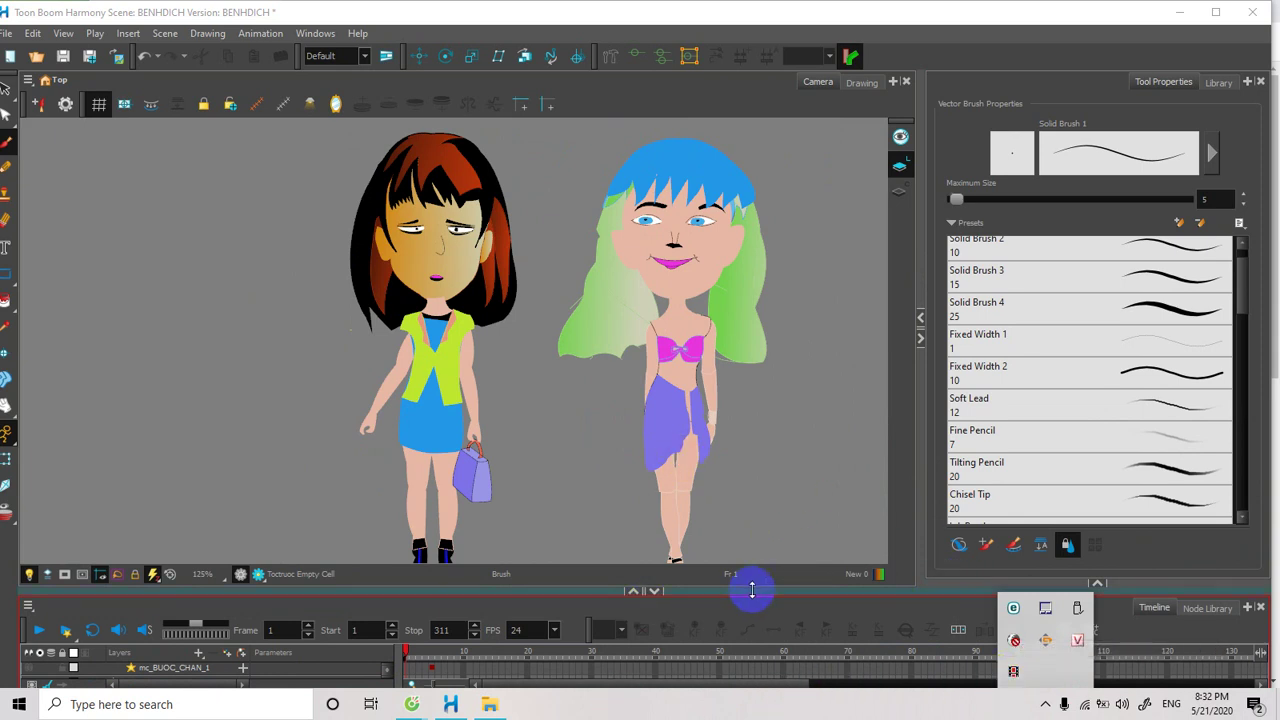
drag(752, 590, 957, 705)
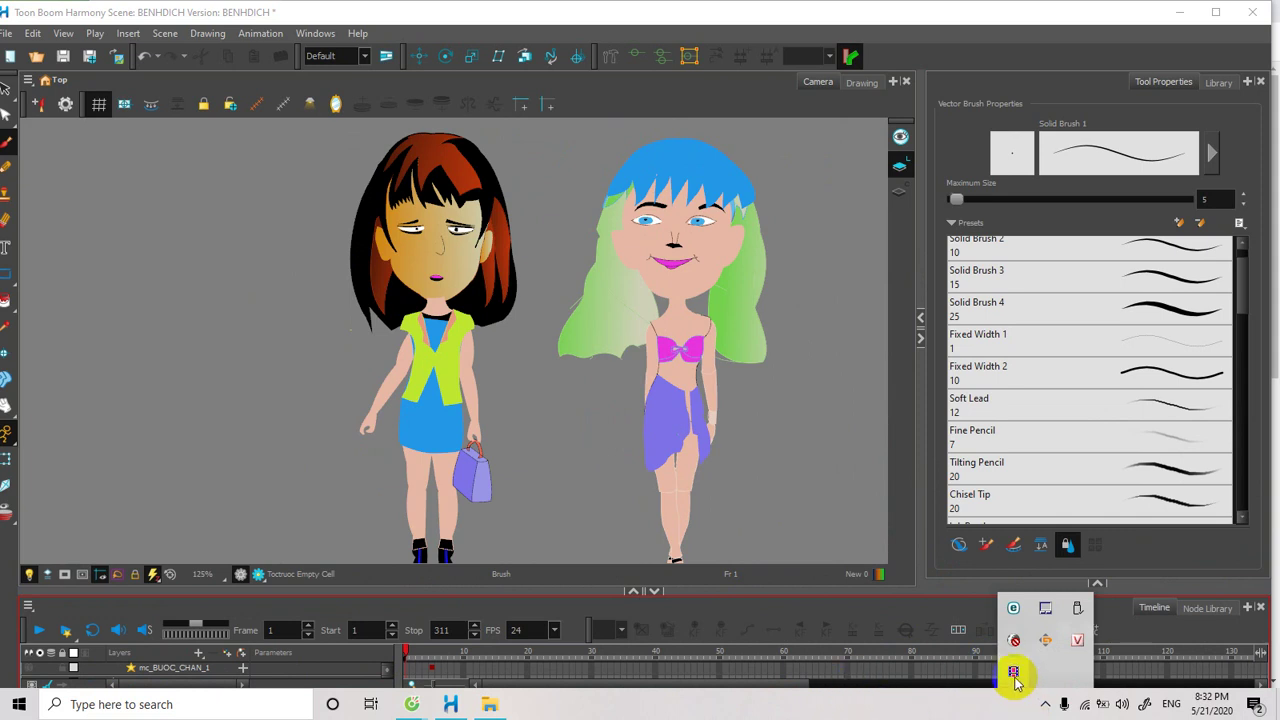